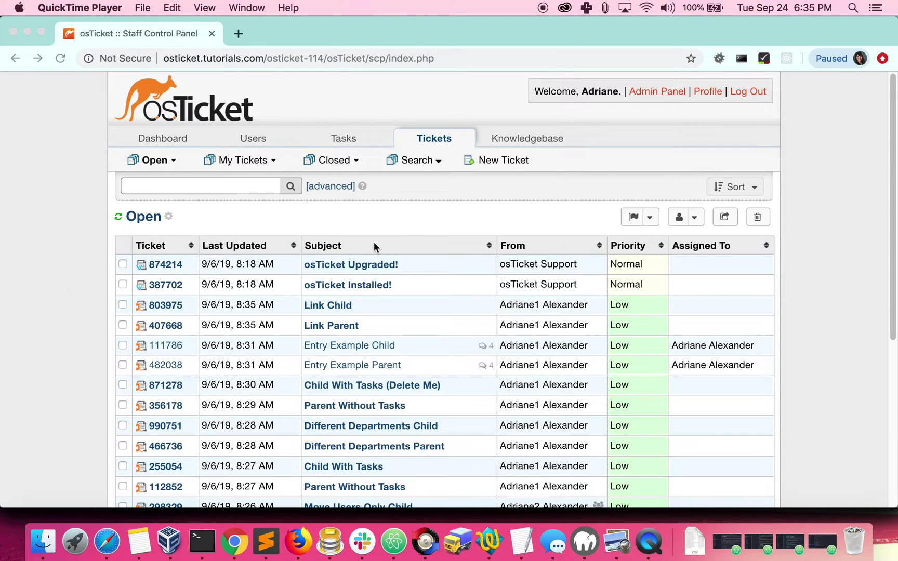
Step: Grant the All Access role the Link and Merge ticket permissions and save it
click(647, 91)
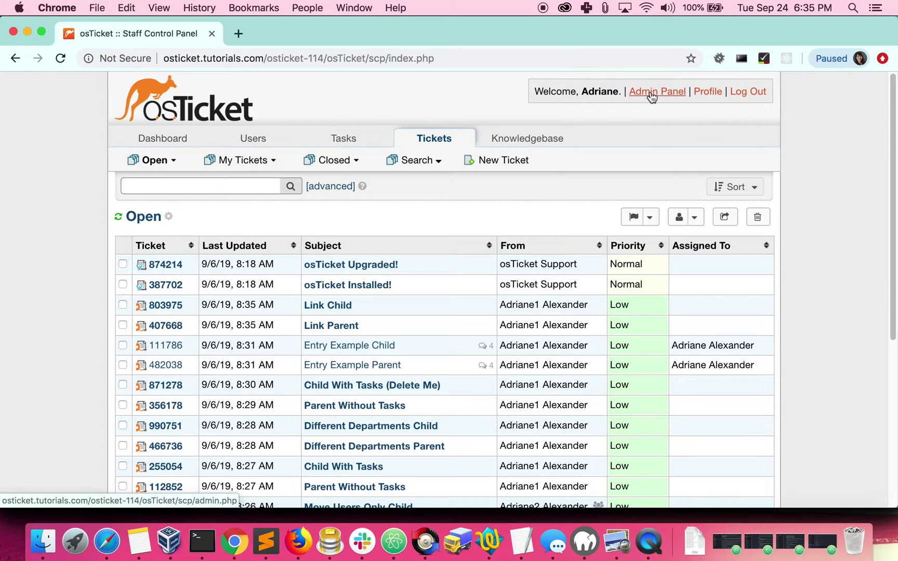
click(651, 94)
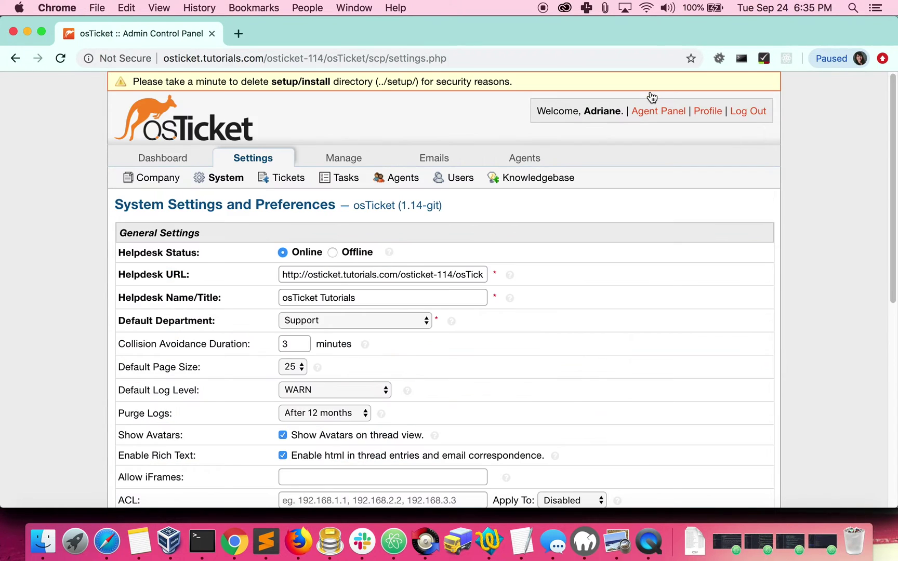
mouse_move(527, 166)
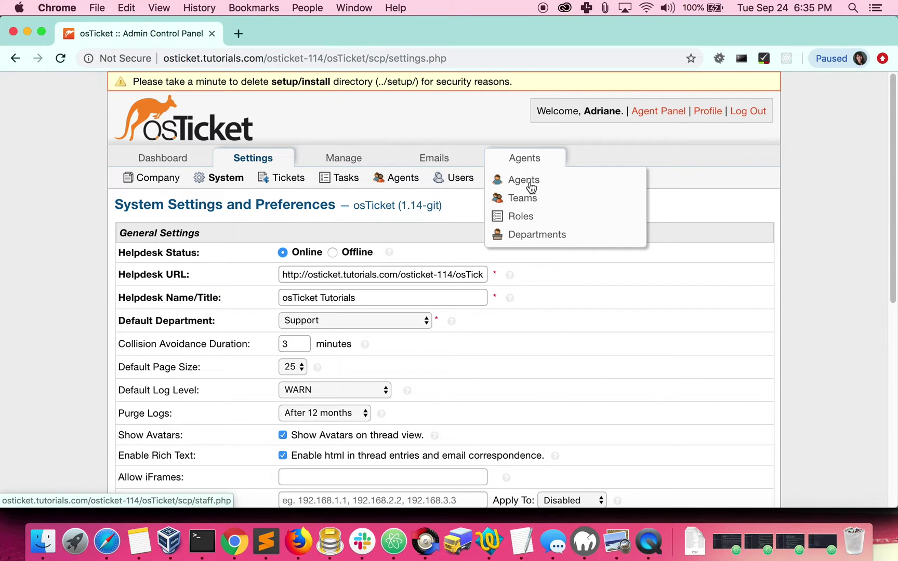
click(527, 216)
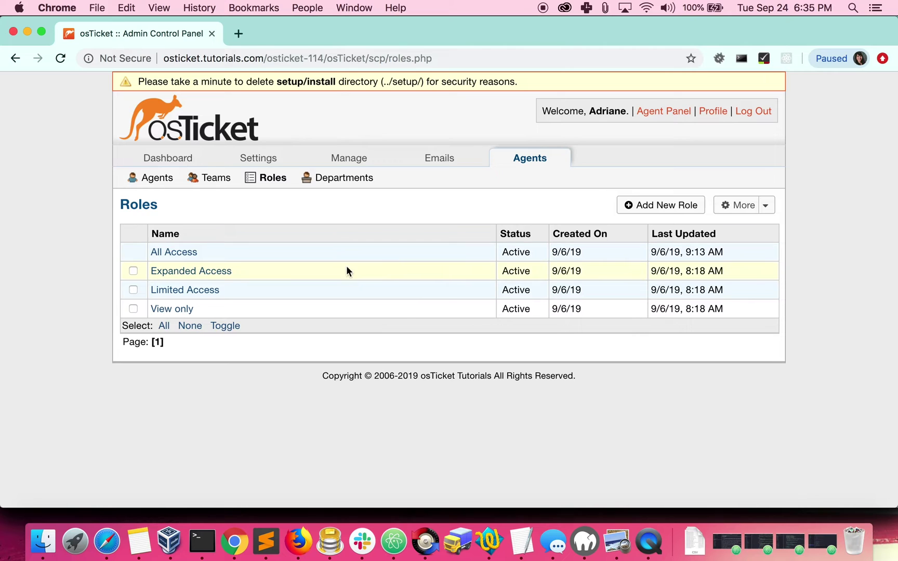
click(186, 252)
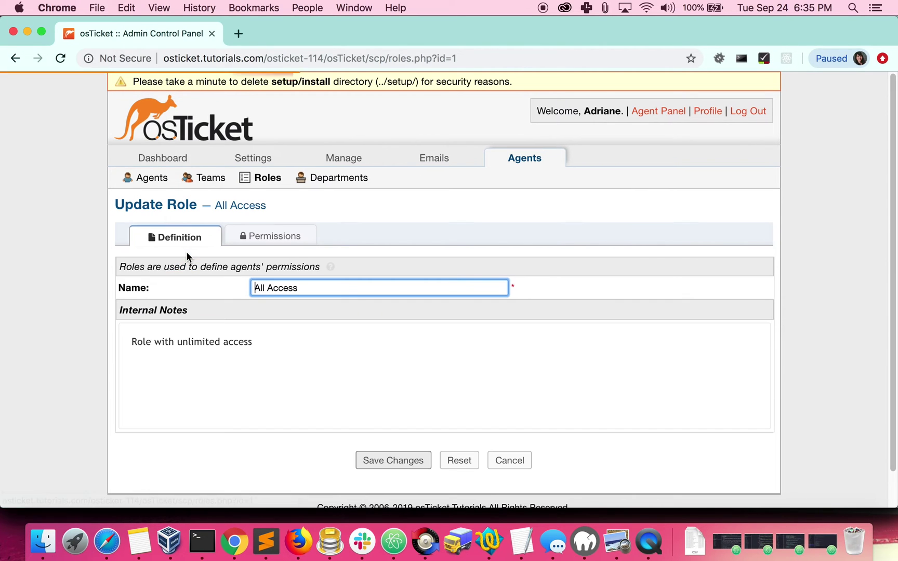
click(287, 237)
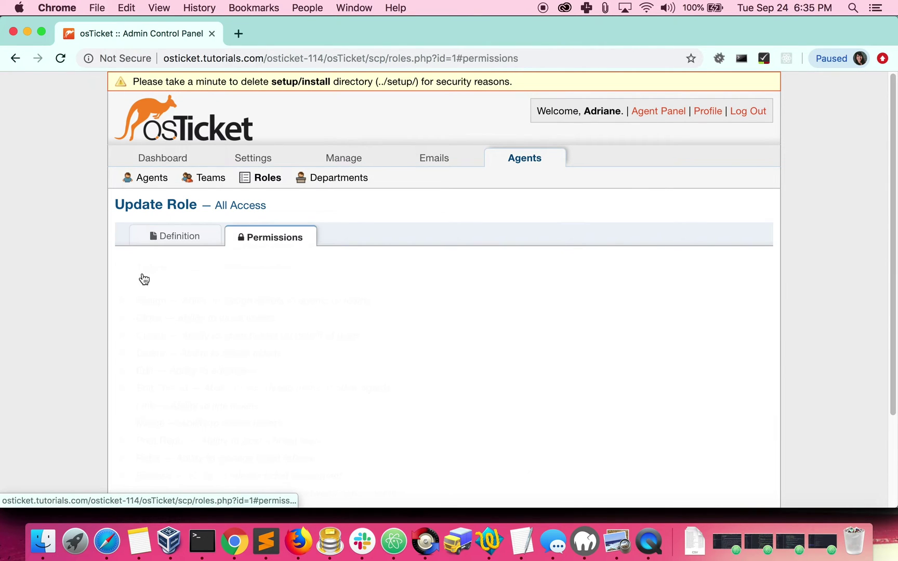
scroll(85, 271, down, 3)
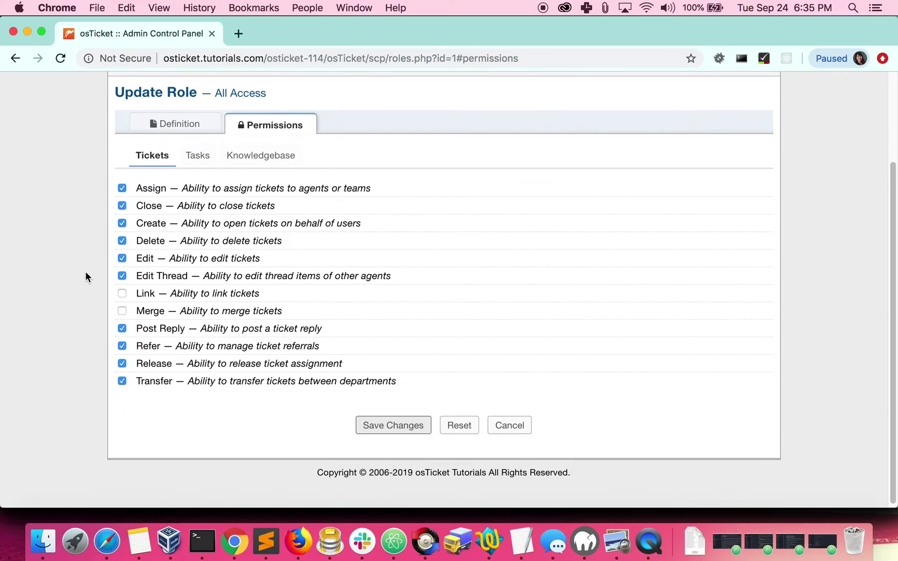
click(123, 293)
click(123, 309)
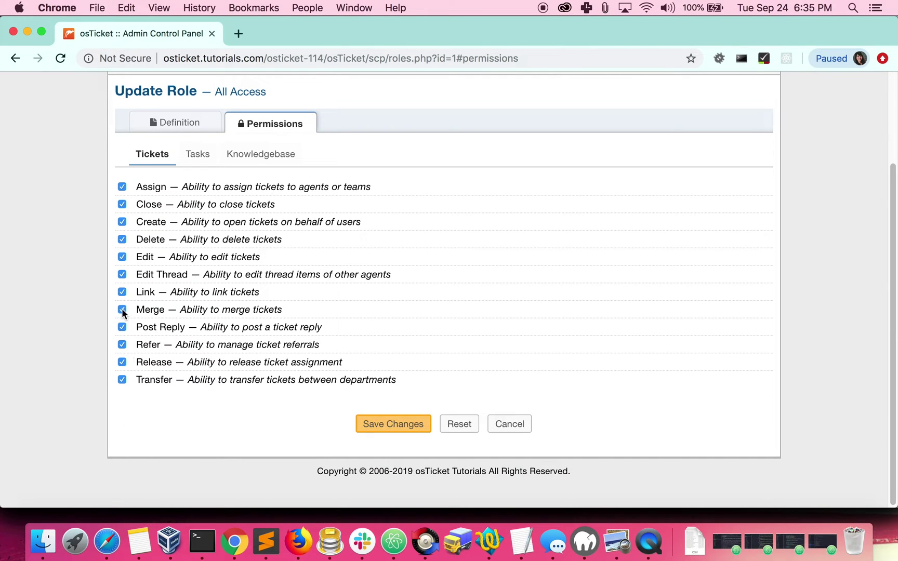
click(388, 425)
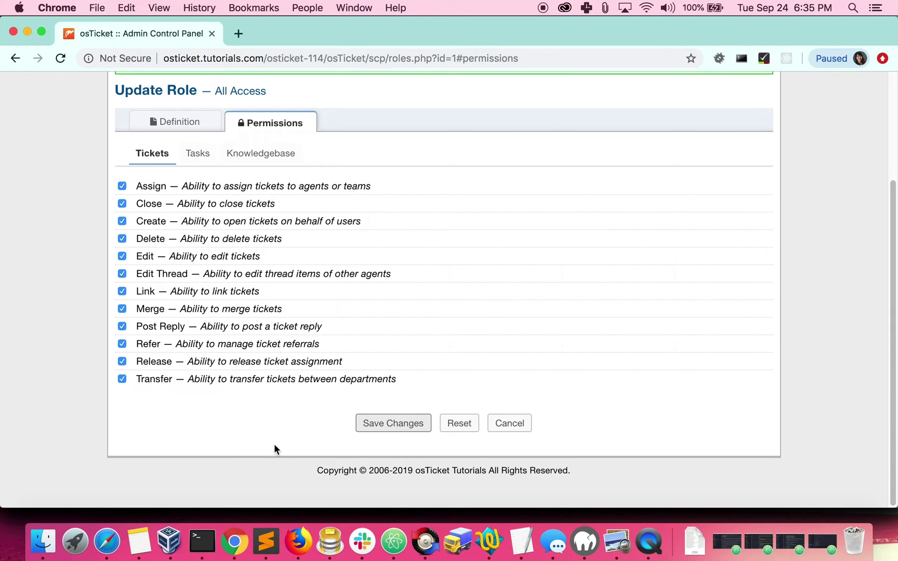
scroll(274, 444, up, 5)
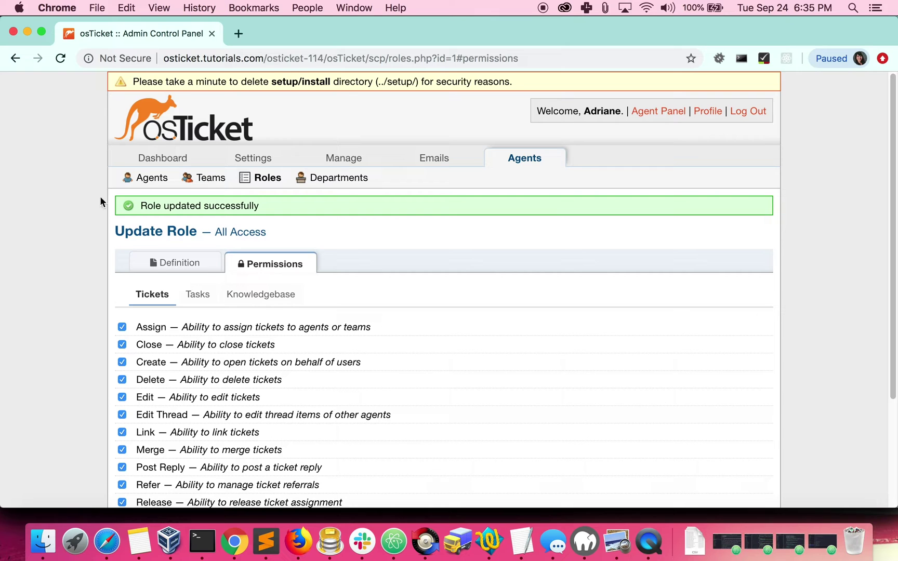
Step: View the agent's Access settings: Support and Maintenance departments, both with All Access
click(146, 179)
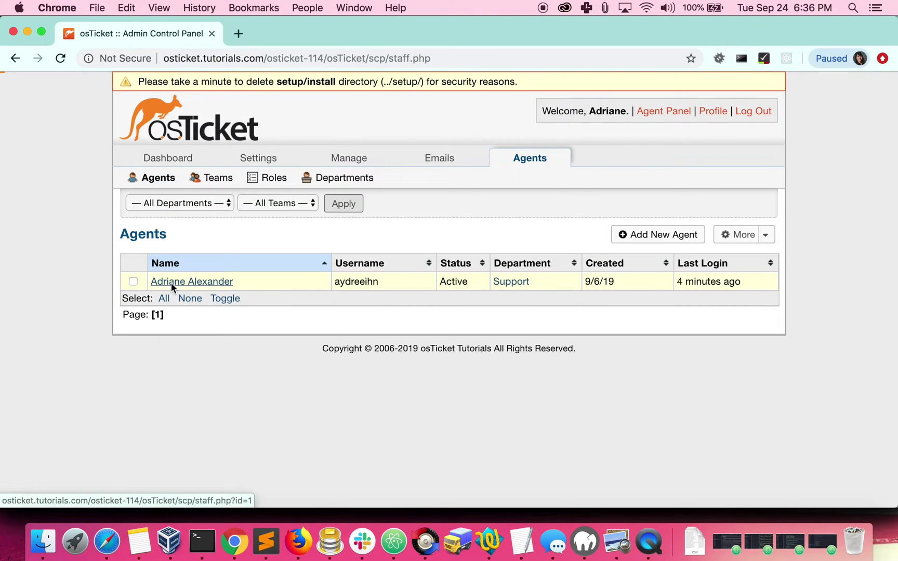
click(171, 282)
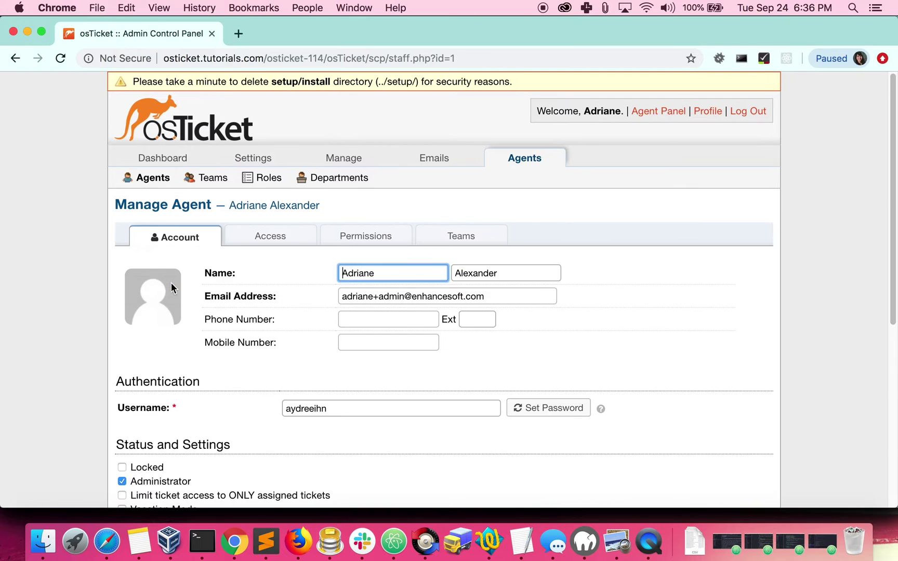
click(288, 238)
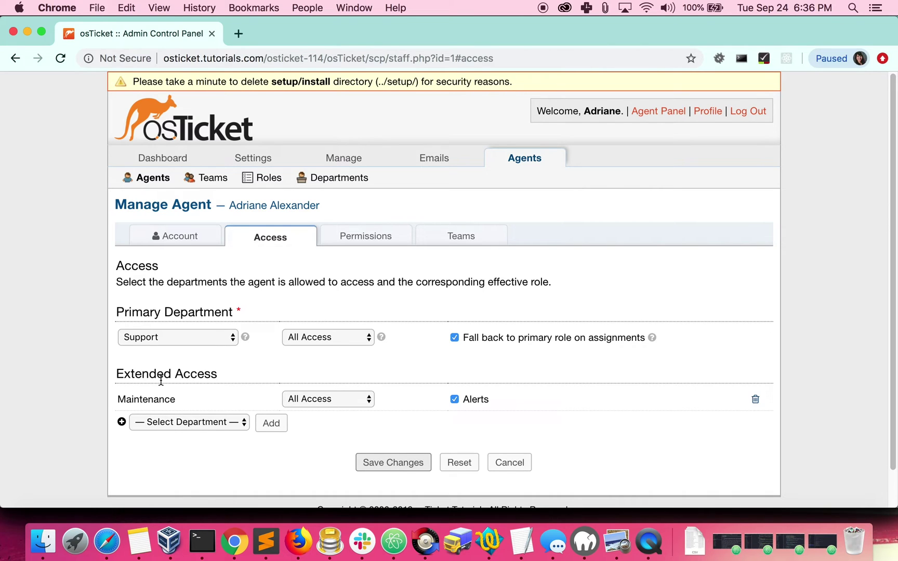
Step: Return to the staff panel's Open ticket list
click(165, 140)
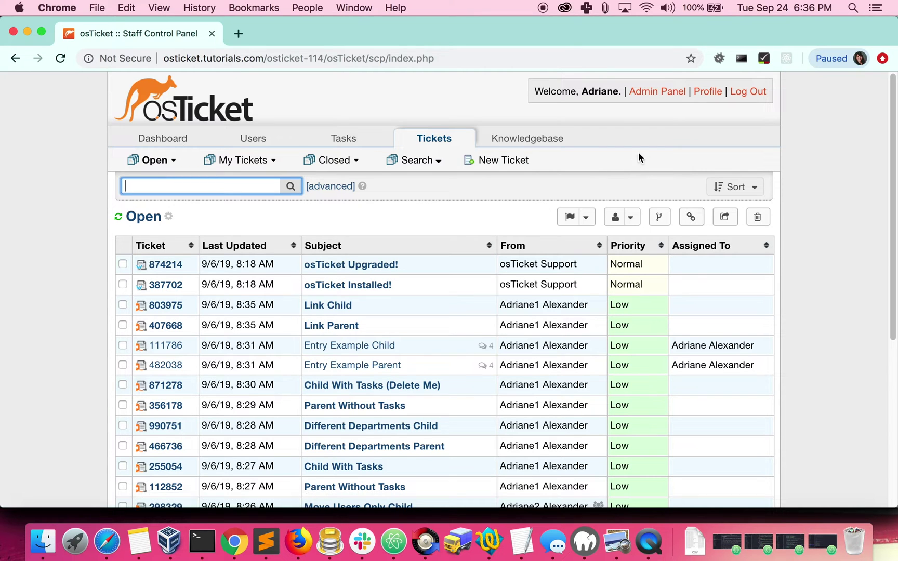
Step: Open the Columns settings of the Open / Open queue under Ticket settings > Queues
click(654, 98)
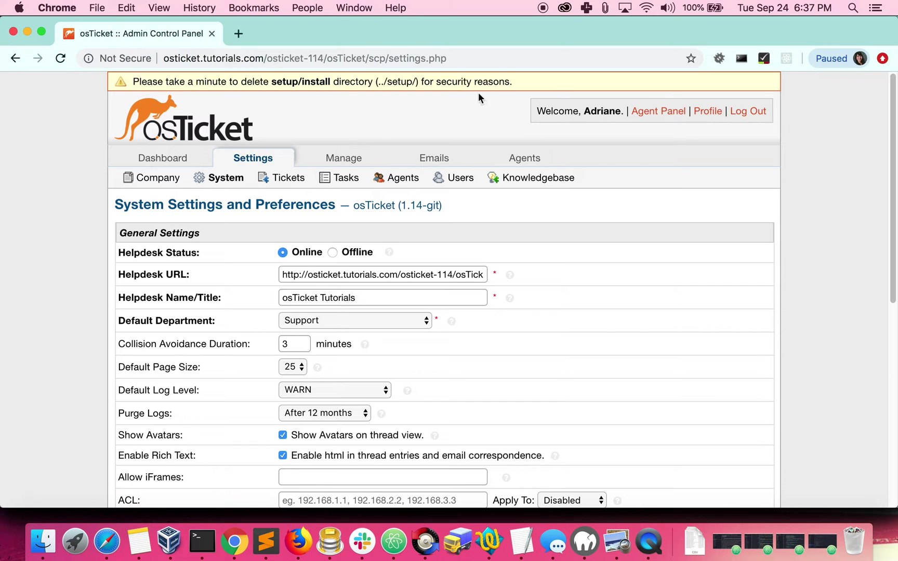
click(286, 181)
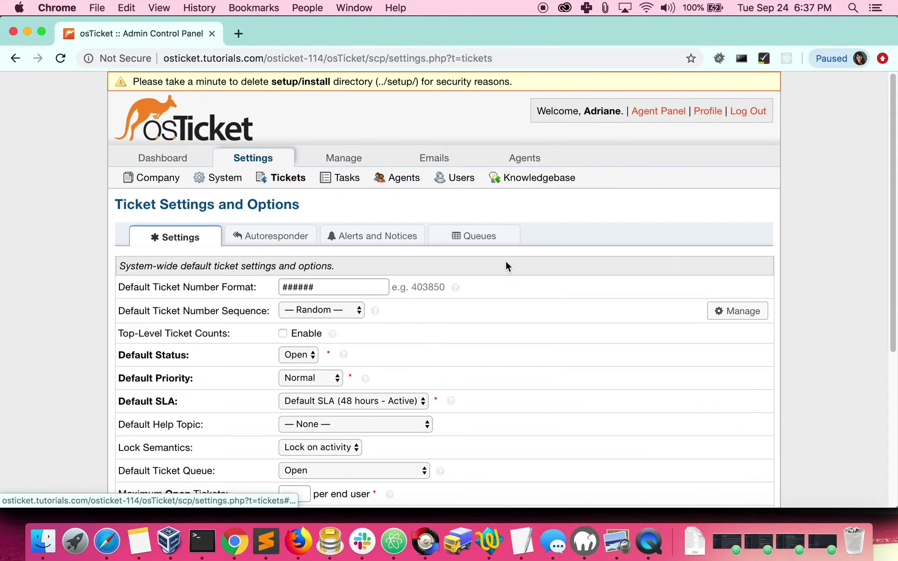
click(487, 242)
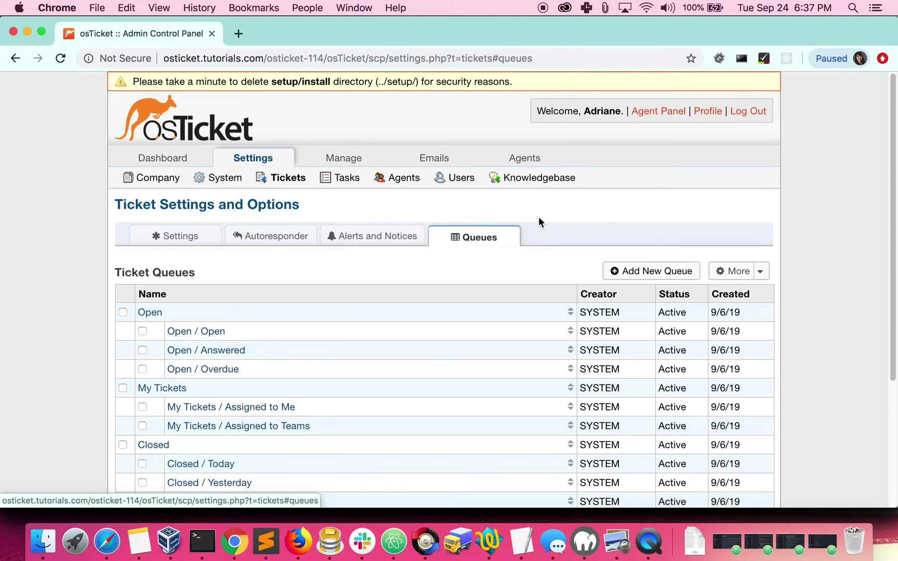
scroll(571, 215, down, 2)
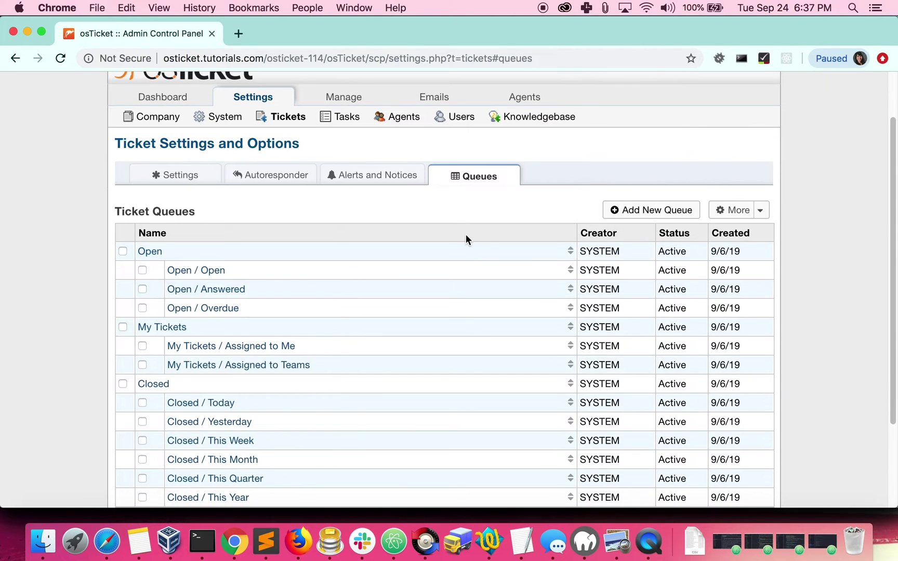
click(212, 271)
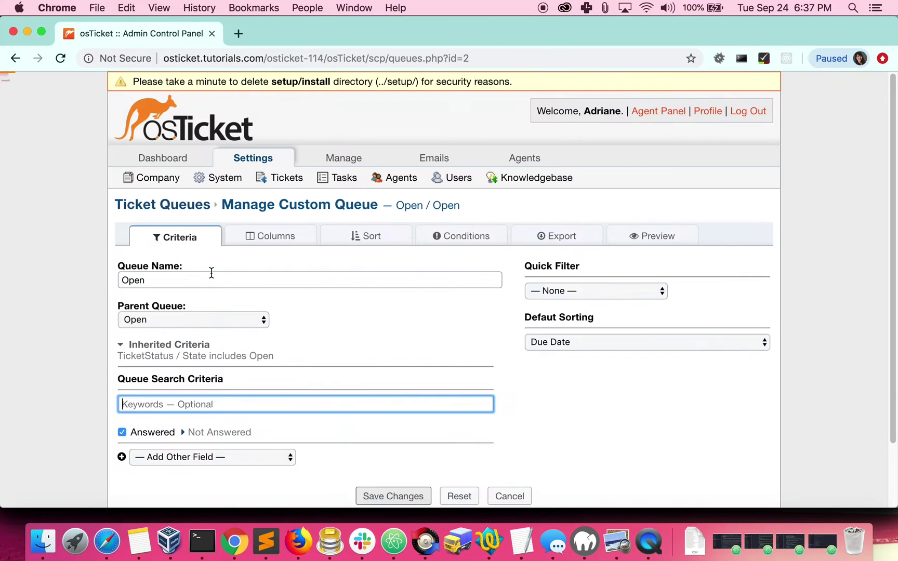
scroll(212, 273, down, 2)
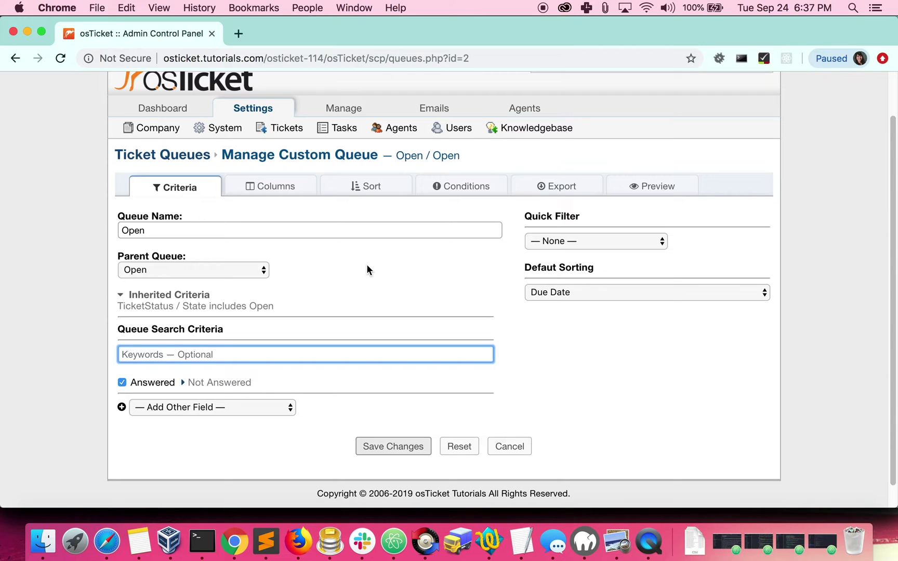
click(275, 193)
scroll(40, 249, down, 2)
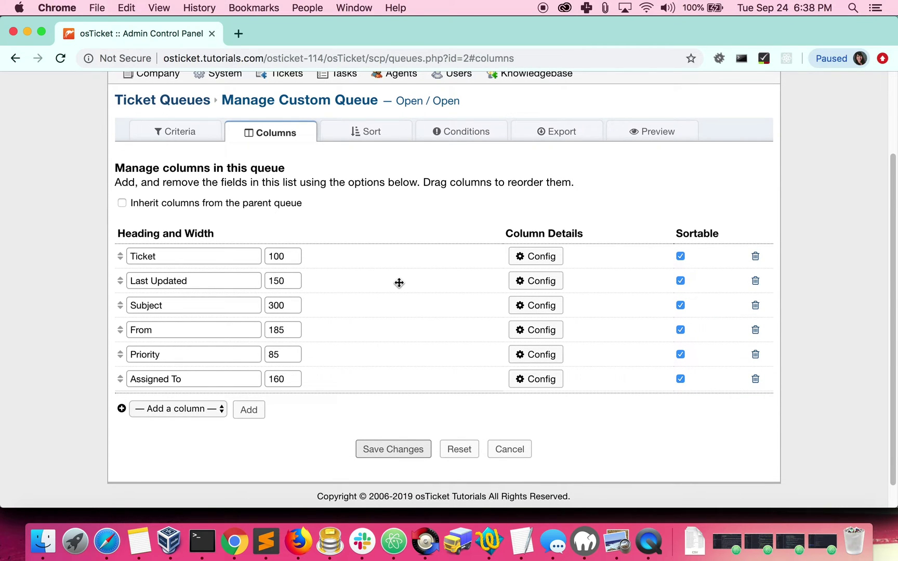
Step: Add a Linked Icon annotation to the Ticket column, positioned at the end
click(546, 260)
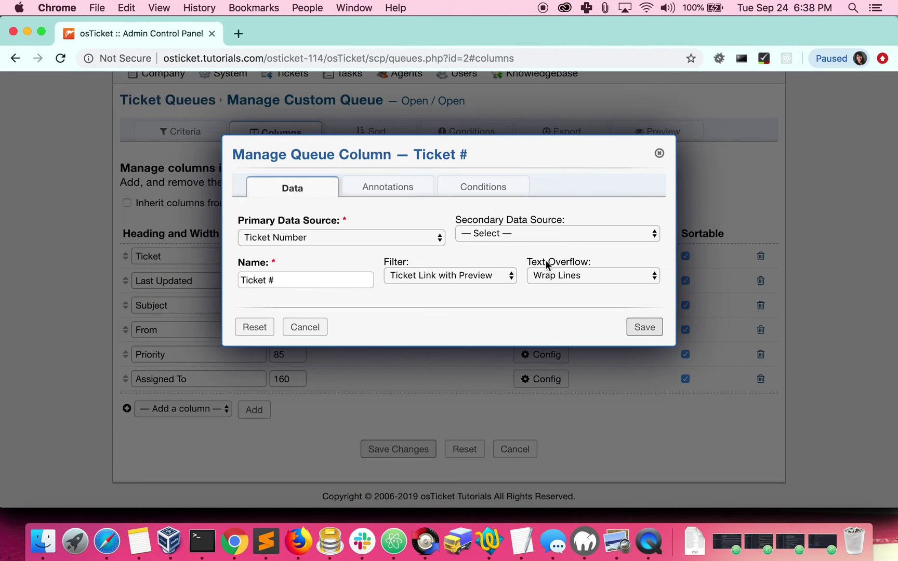
click(372, 192)
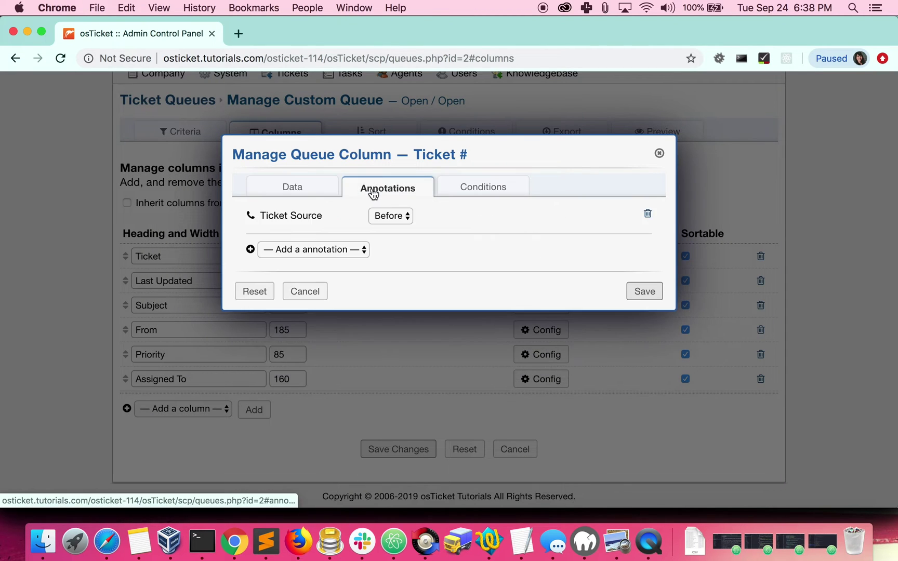
click(312, 252)
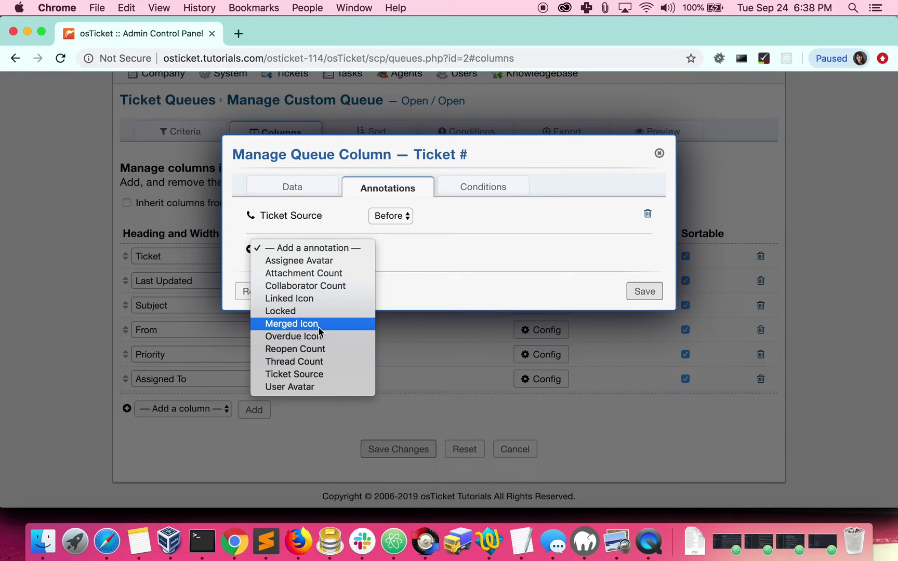
click(306, 300)
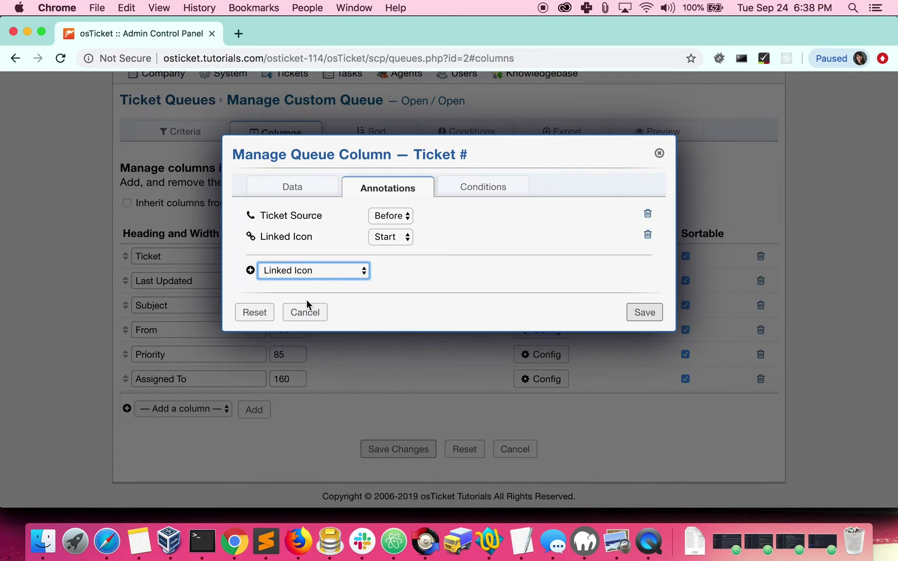
click(394, 242)
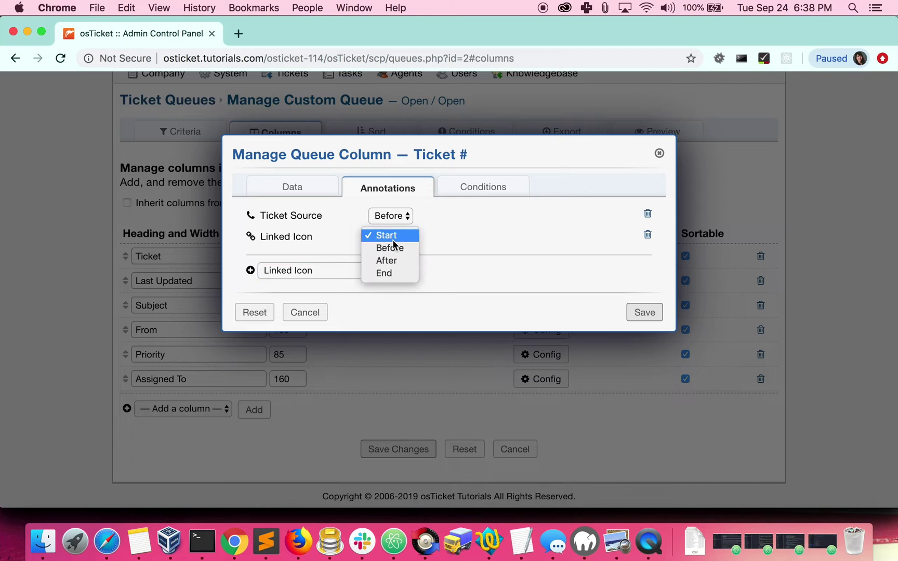
click(388, 276)
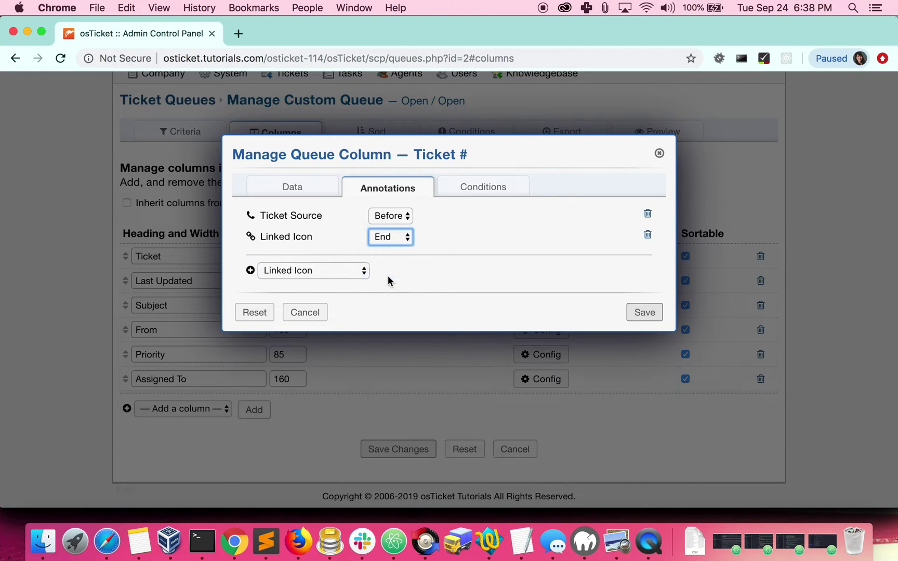
Step: Add a Merged Icon annotation at the end and save the Ticket column
click(323, 271)
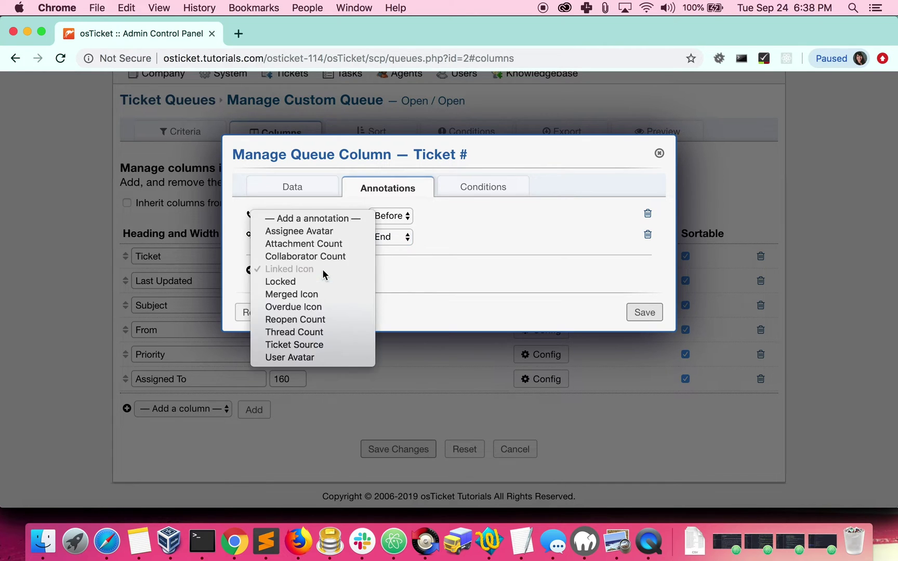
click(322, 294)
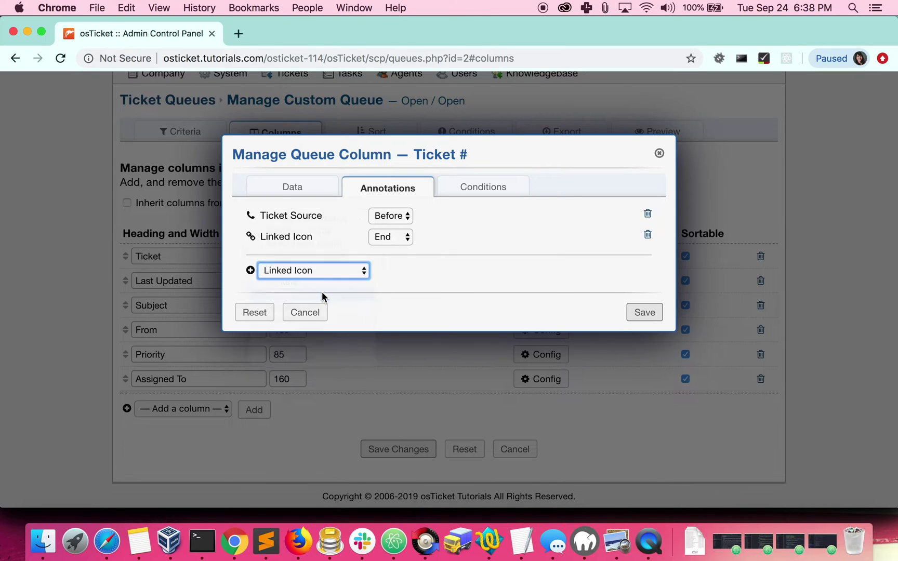
click(403, 258)
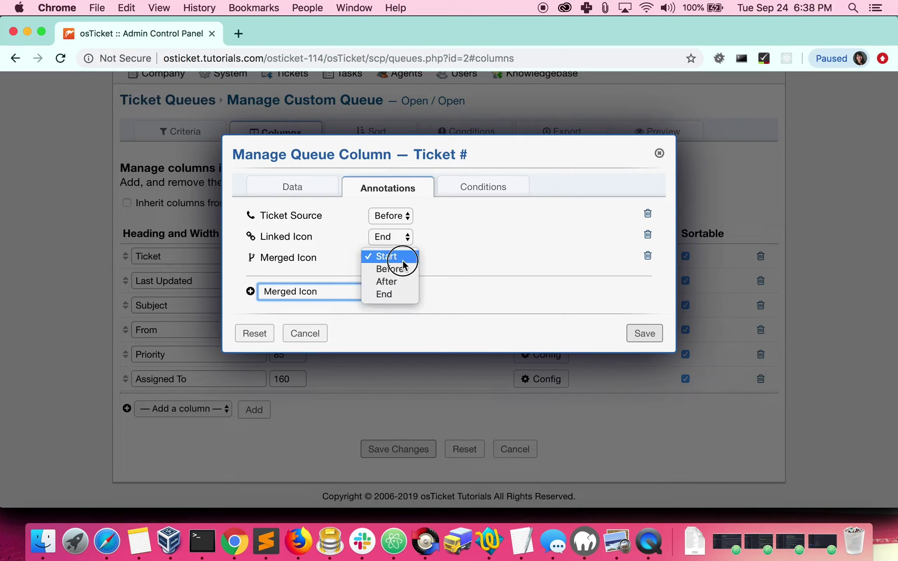
click(401, 294)
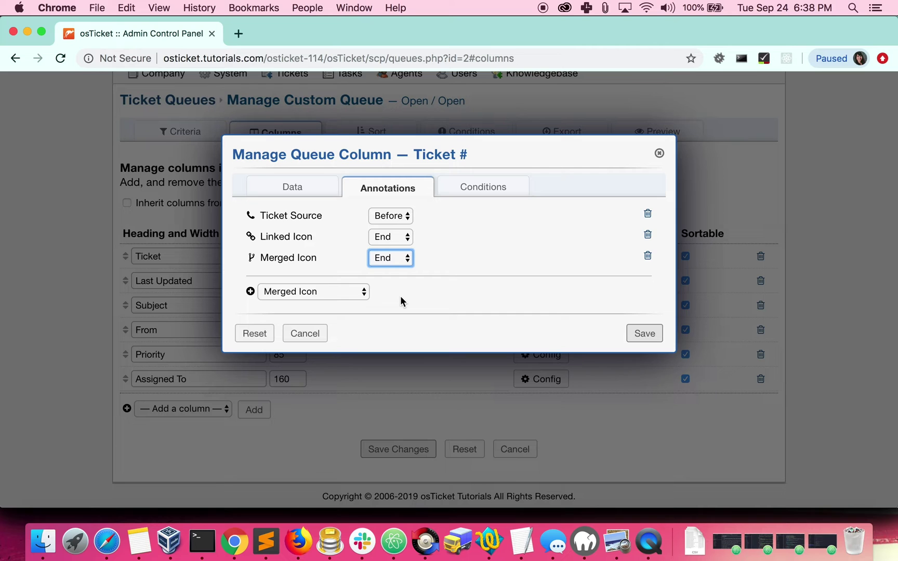
click(647, 333)
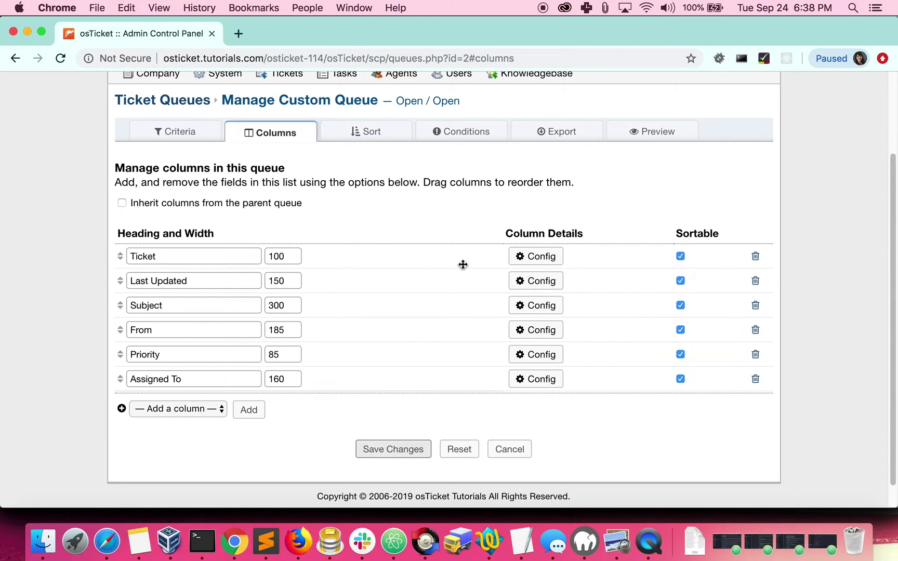
Step: Return to the staff ticket list and scroll down to Parent Ticket and Child Ticket
scroll(463, 262, up, 5)
click(231, 130)
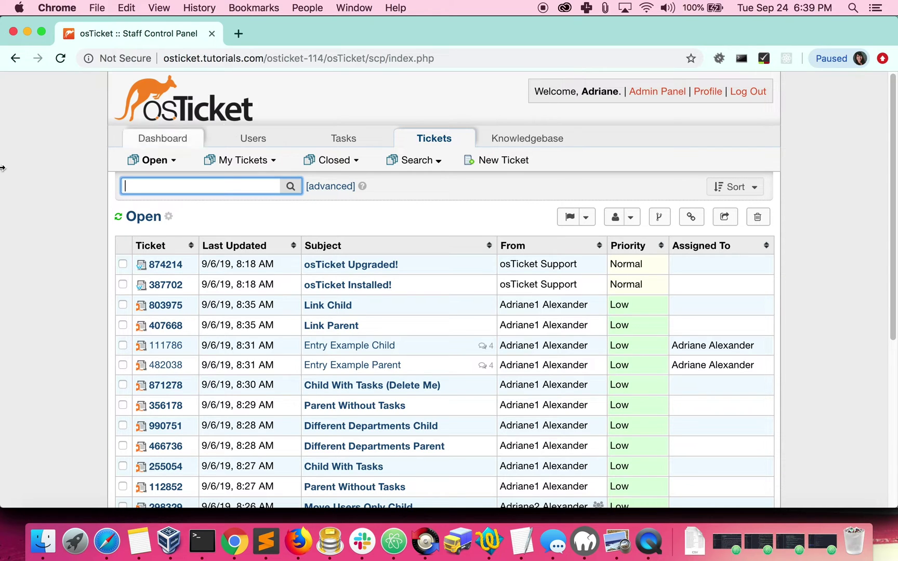
scroll(86, 185, down, 10)
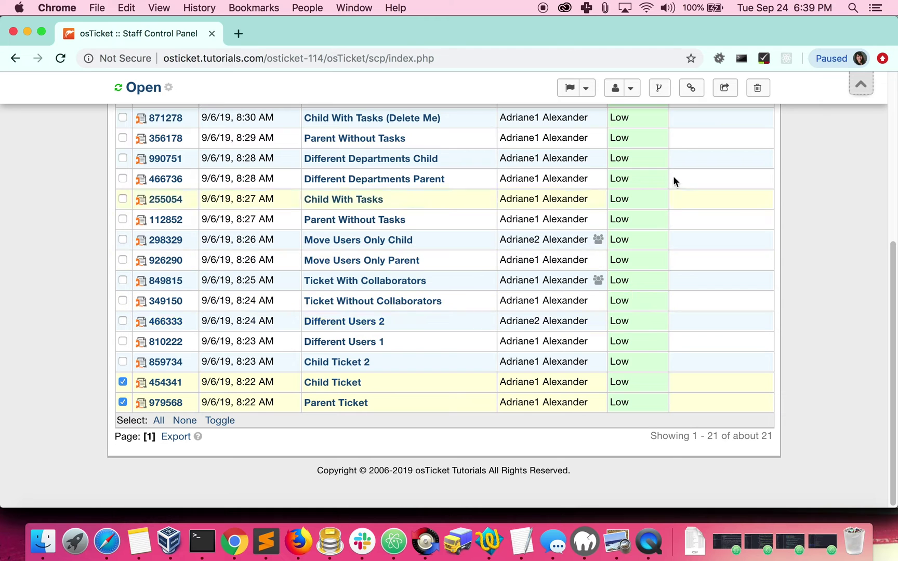
Step: Merge Child Ticket 454341 into Parent Ticket 979568, keeping 979568 as parent
click(659, 88)
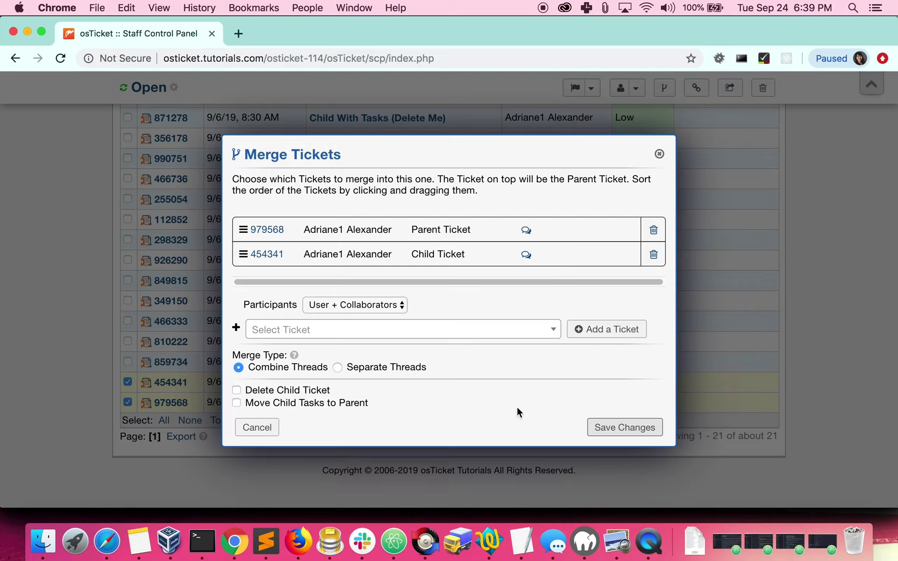
click(615, 426)
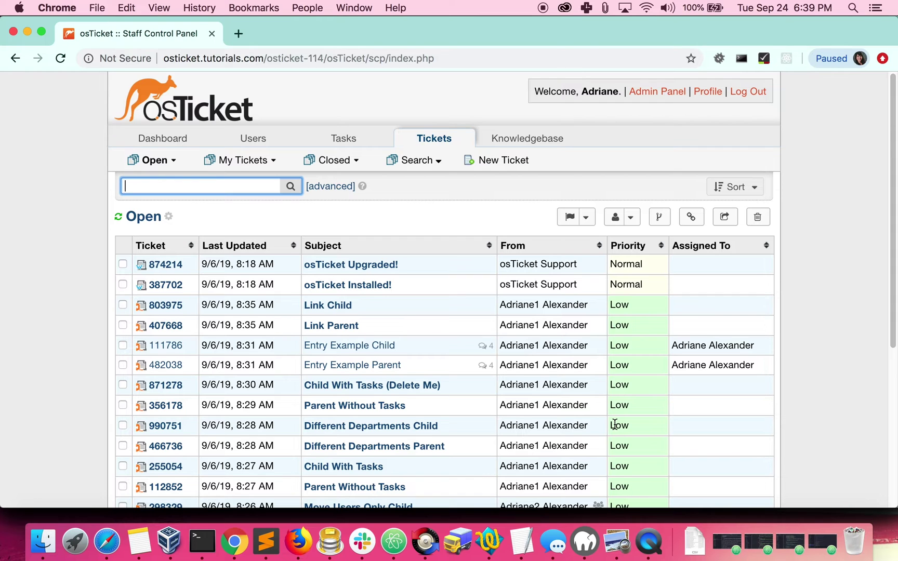
Step: Open Parent Ticket 979568, note its PARENT label, and view its Related Tickets
scroll(420, 309, down, 5)
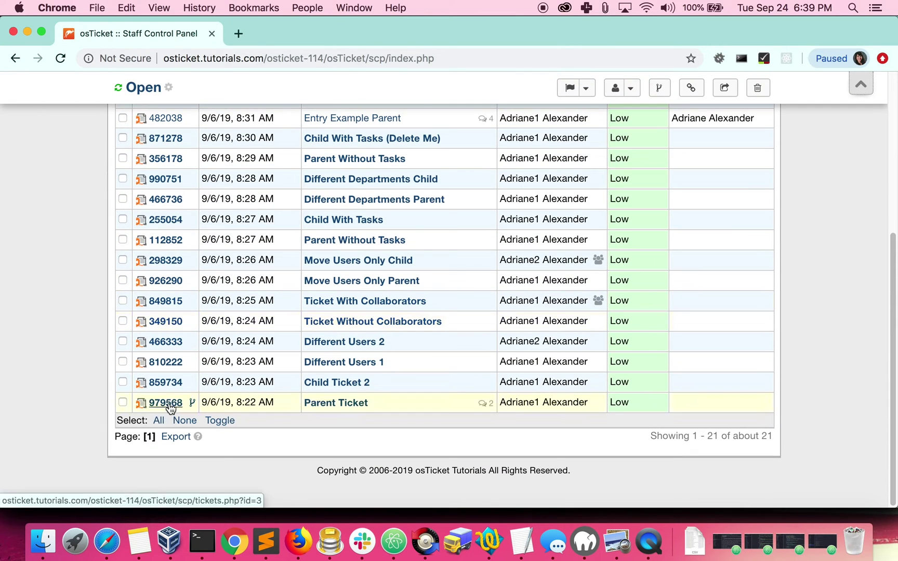
mouse_move(170, 409)
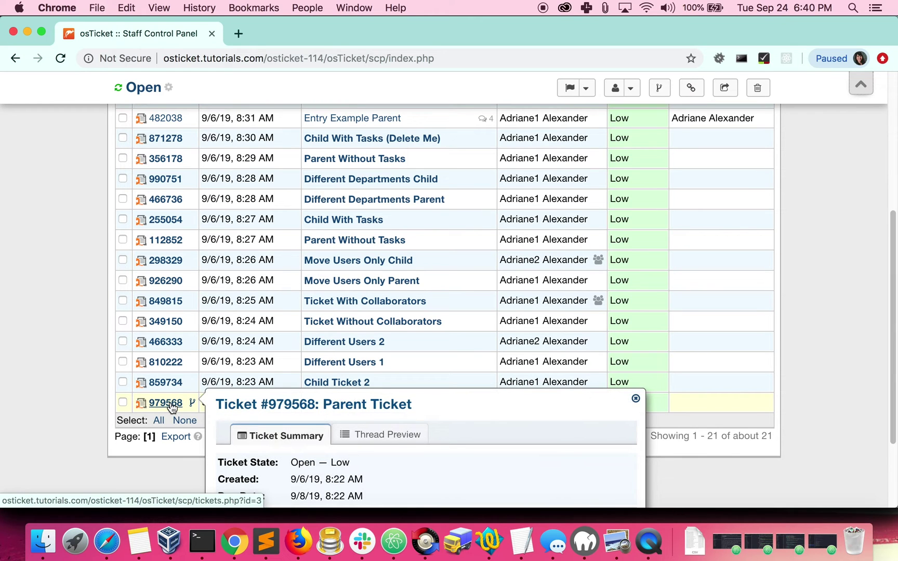
click(170, 402)
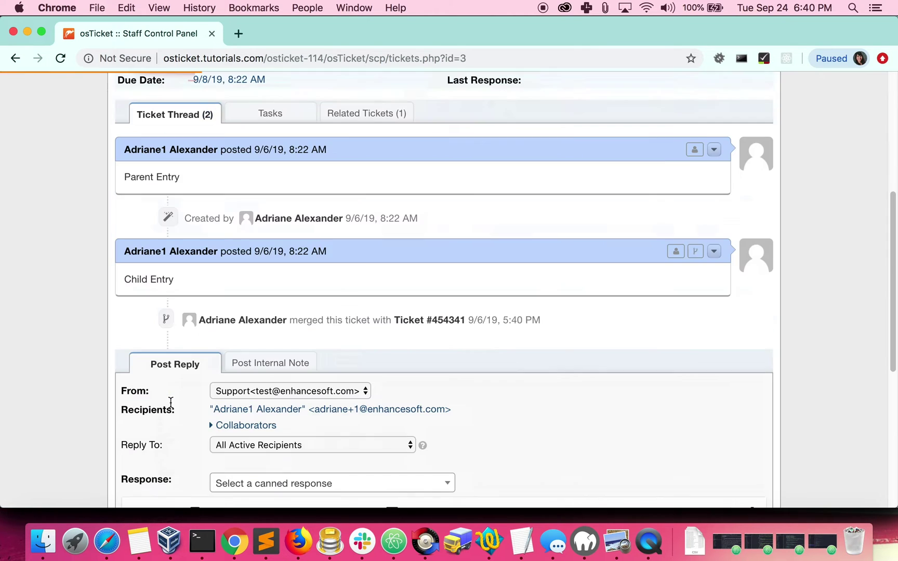
scroll(571, 320, up, 15)
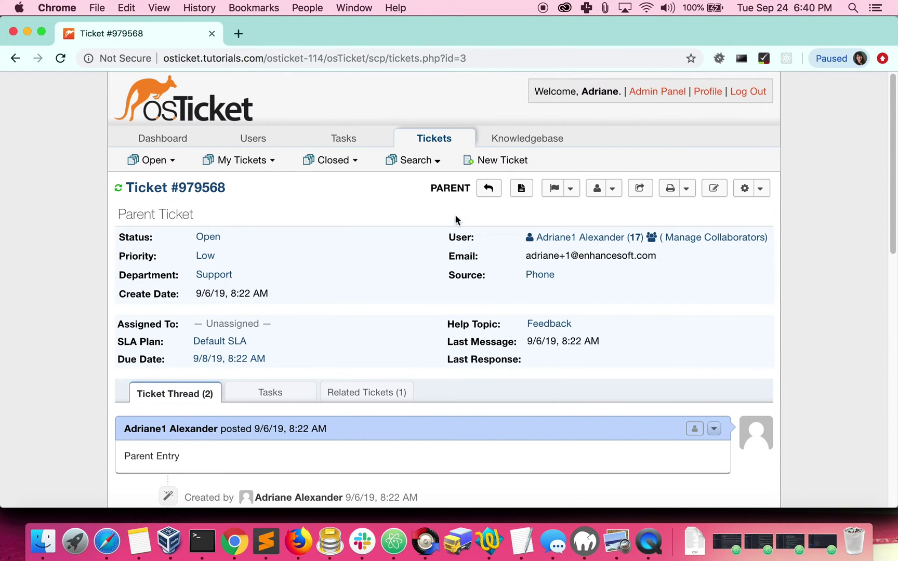
double_click(442, 188)
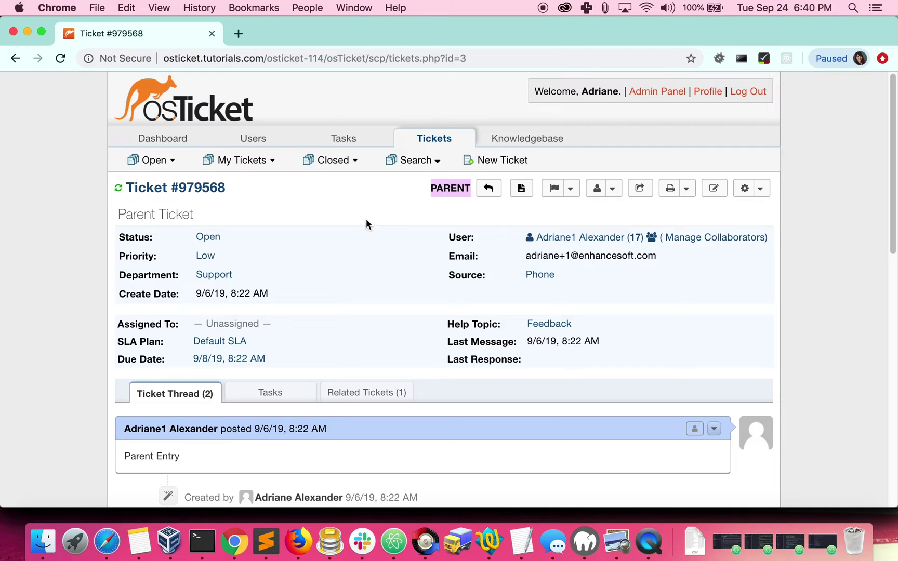
scroll(366, 224, down, 3)
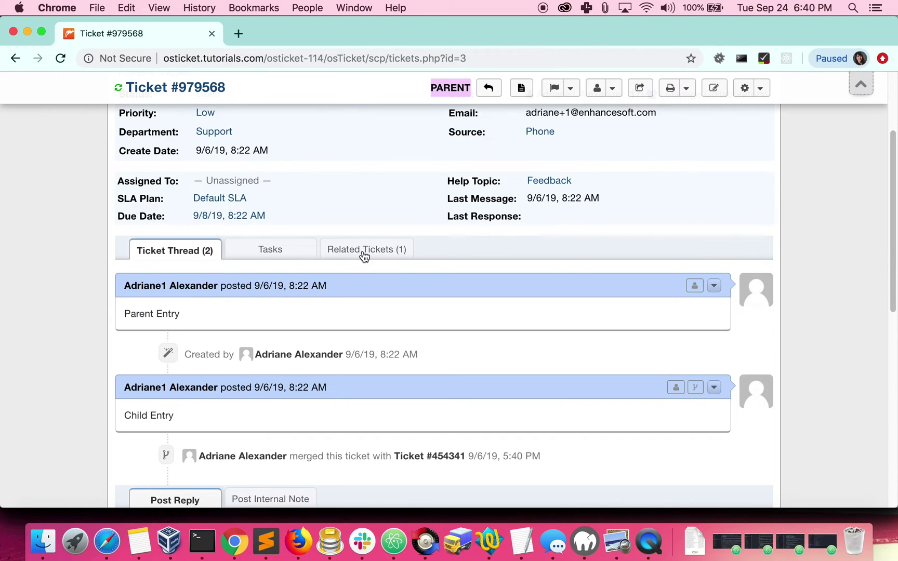
click(375, 251)
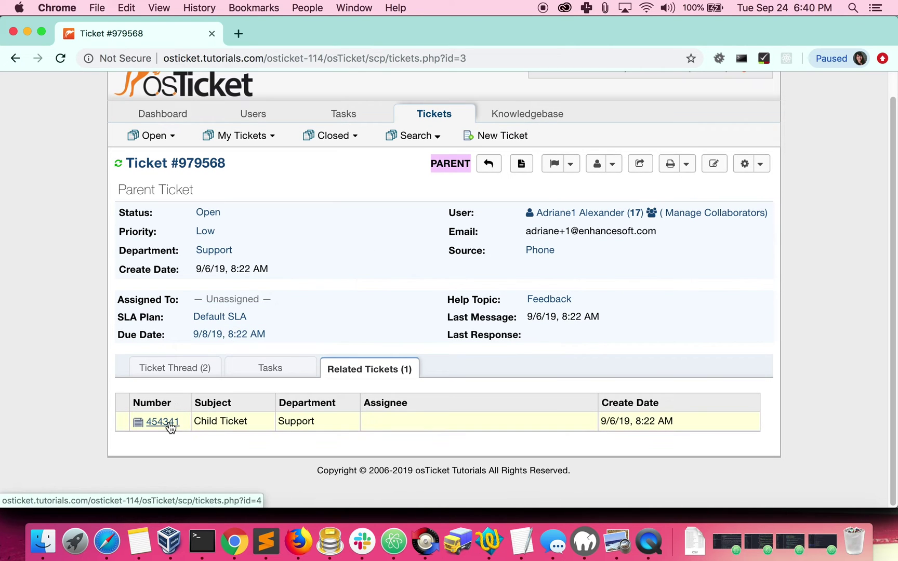
Step: Open merged child ticket 454341 from the parent's merge note
click(171, 372)
scroll(64, 298, down, 5)
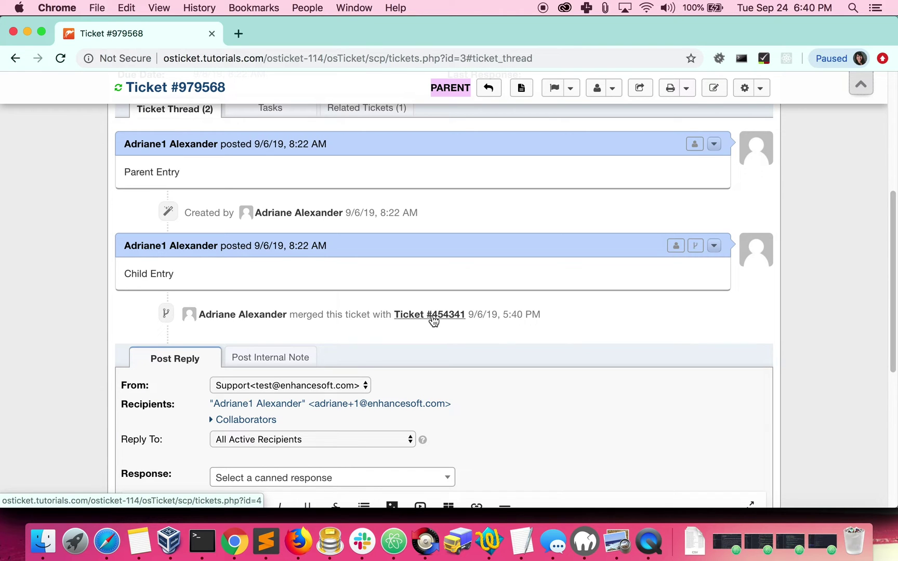
click(432, 315)
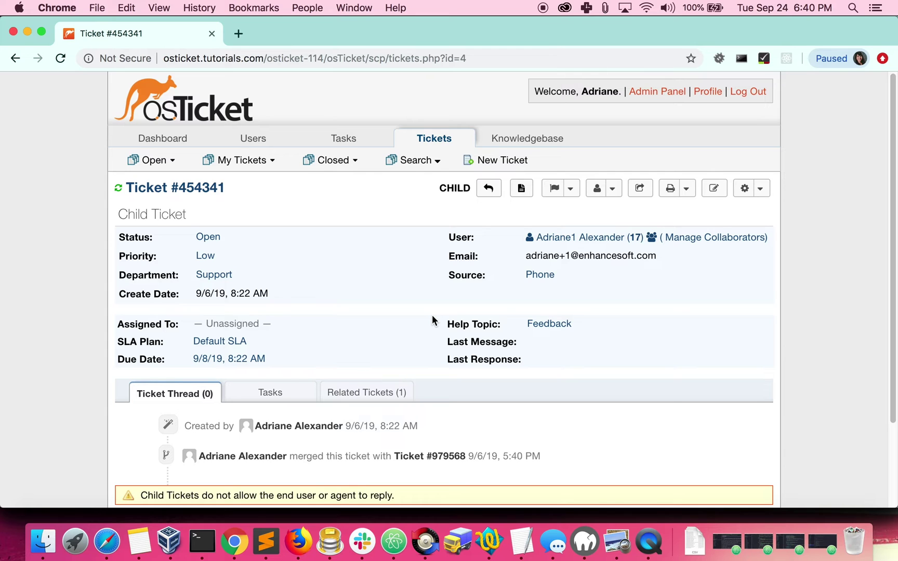
scroll(394, 280, down, 3)
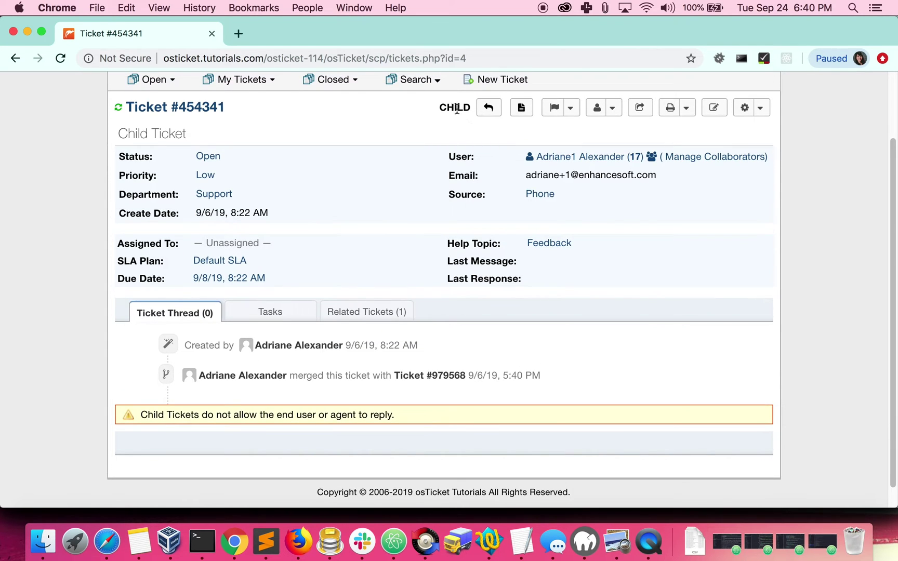
triple_click(452, 109)
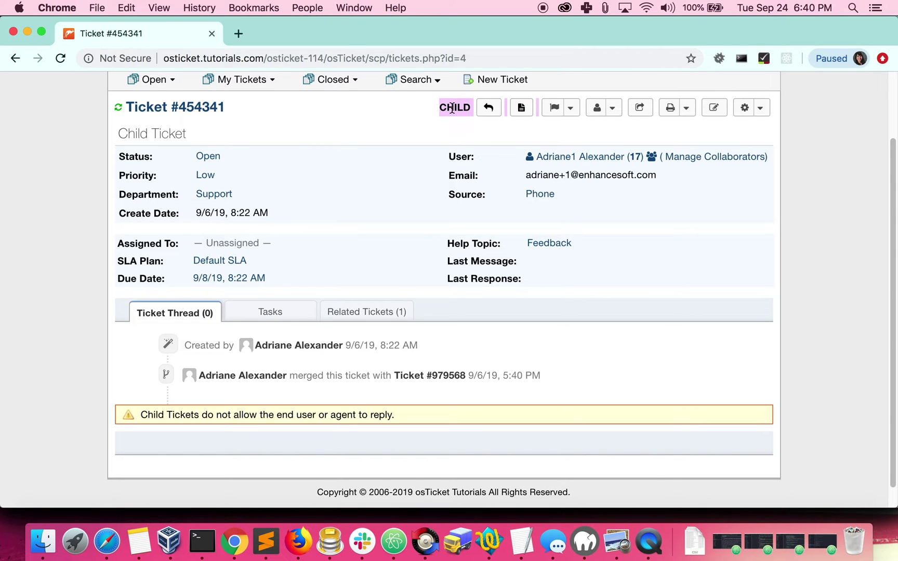
click(355, 312)
scroll(355, 311, down, 1)
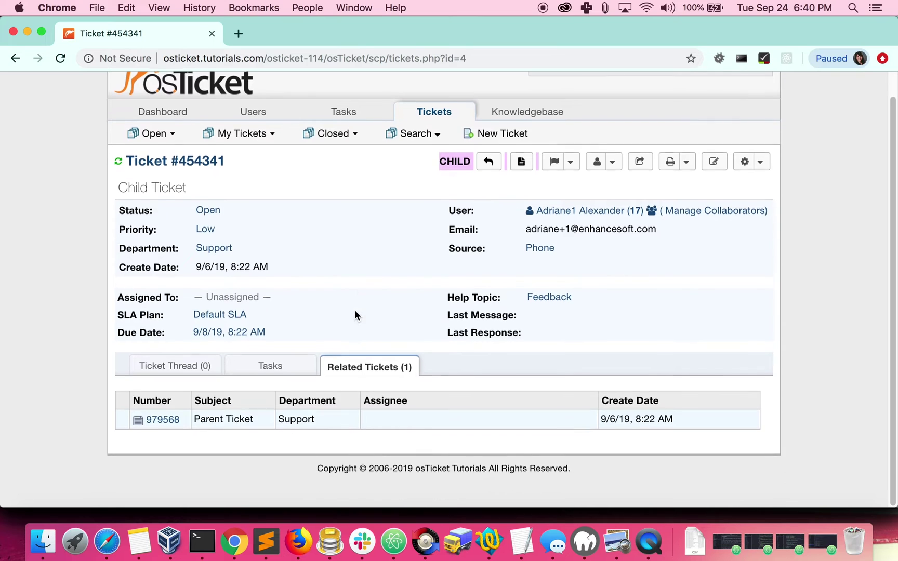
click(162, 374)
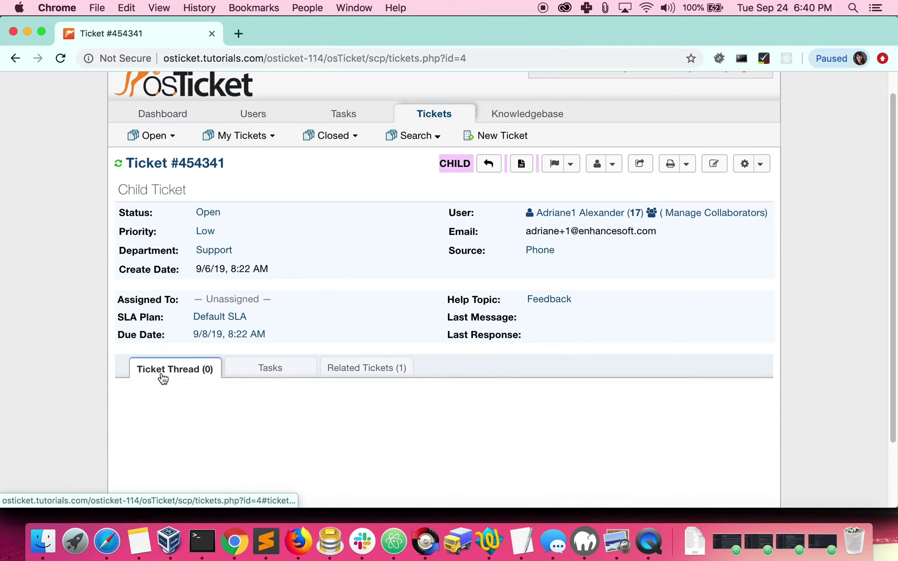
scroll(285, 373, down, 3)
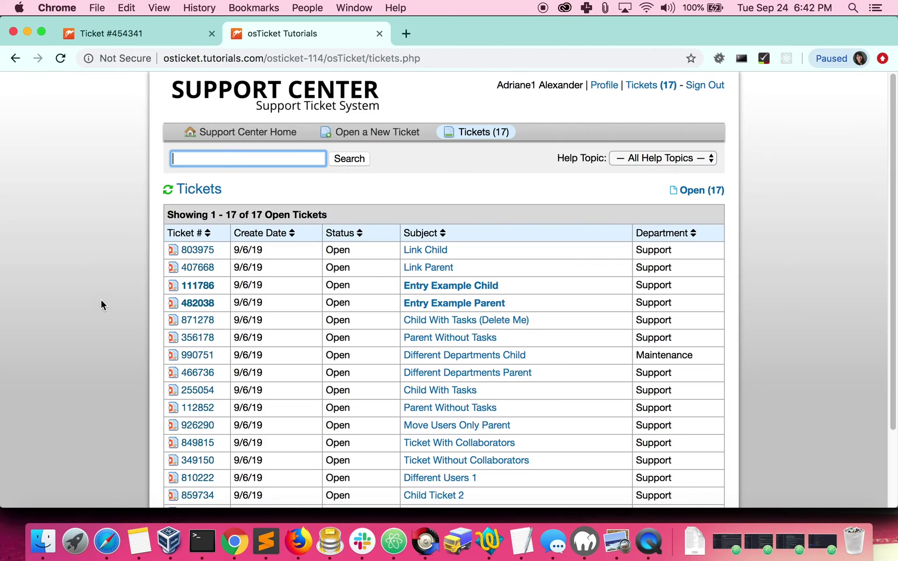
Step: In the customer portal, open Parent Ticket 979568, then child ticket 454341 from its merge note
scroll(98, 297, down, 3)
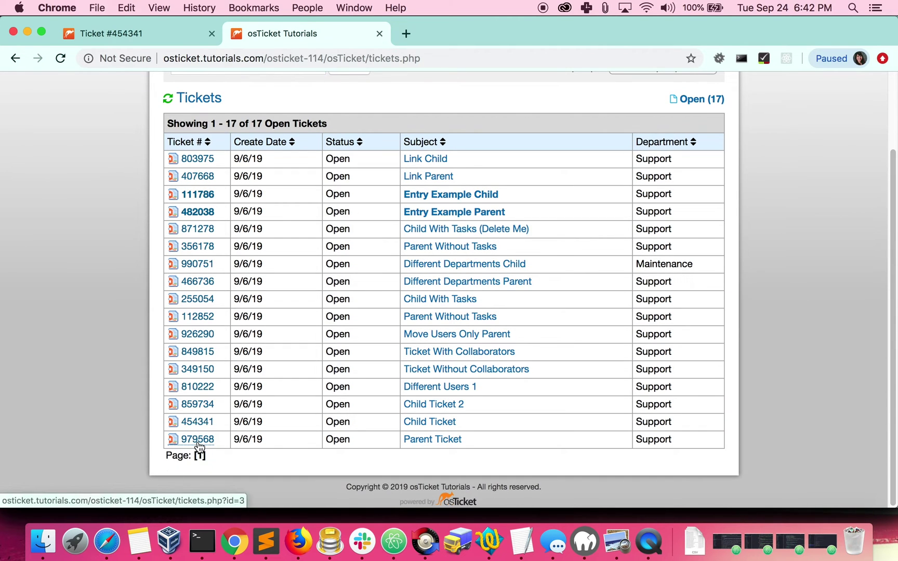
click(198, 444)
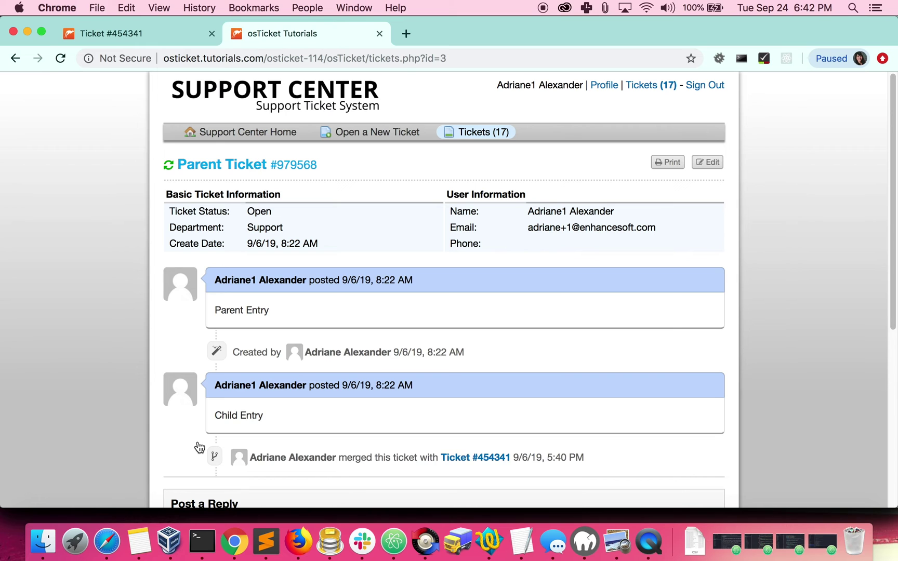
scroll(114, 312, down, 2)
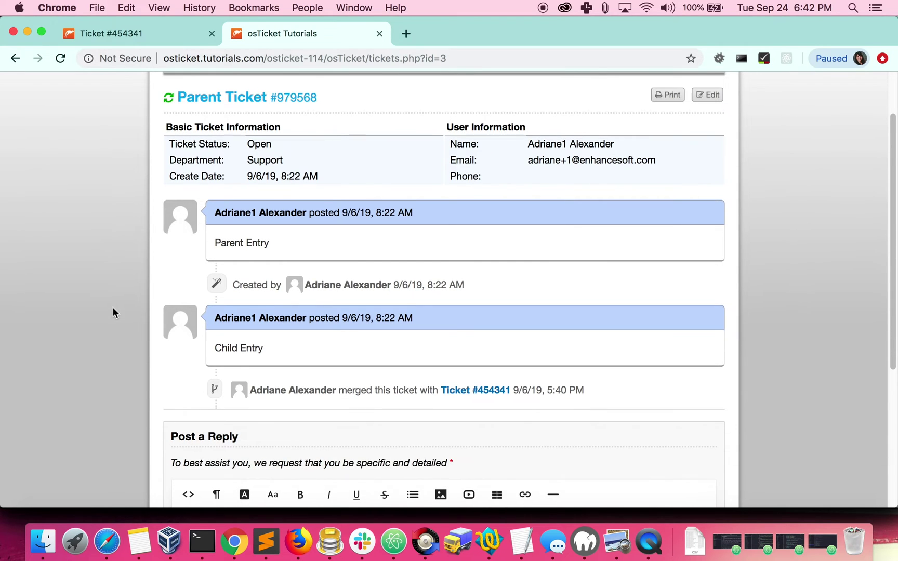
scroll(113, 308, up, 1)
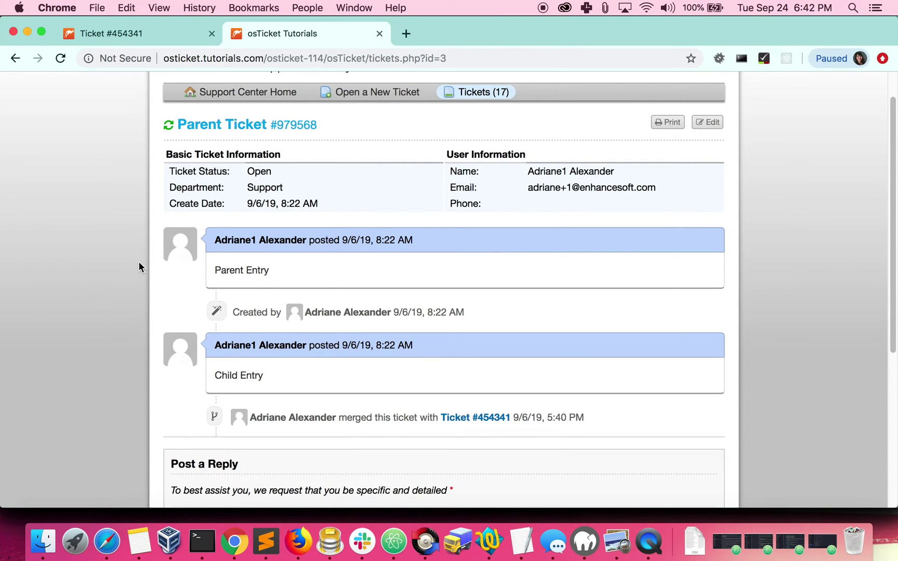
scroll(138, 263, down, 3)
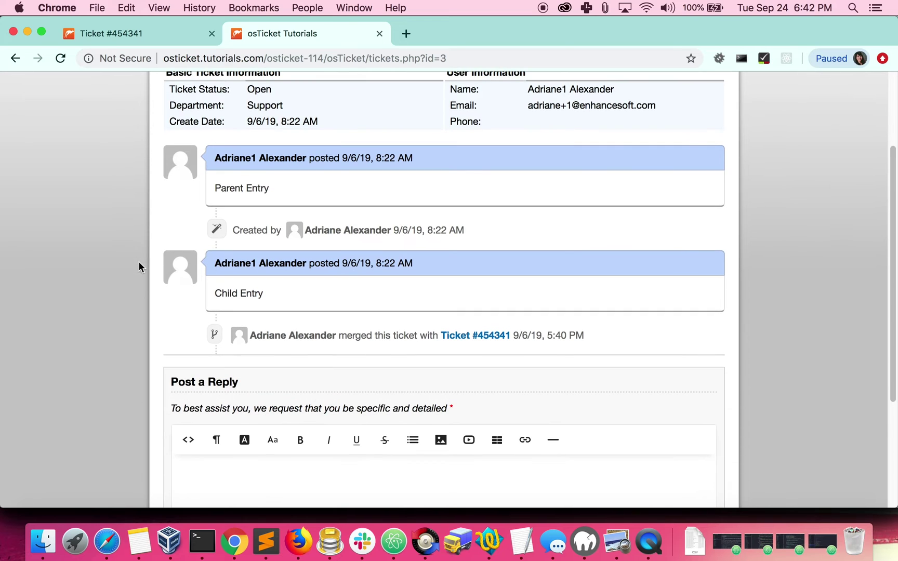
click(474, 337)
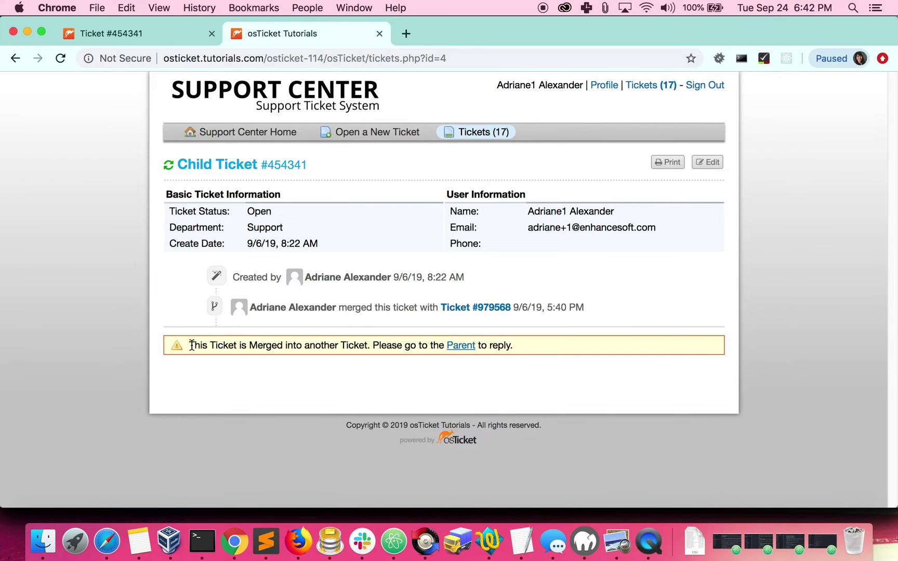
Step: Review the child ticket's no-reply notice and follow its Parent link
drag(189, 346, 511, 351)
click(542, 348)
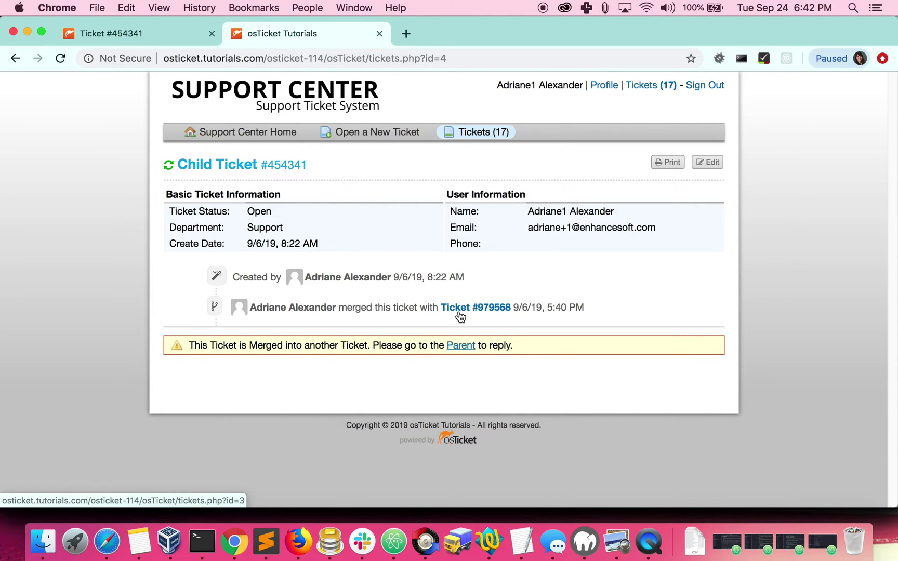
click(467, 351)
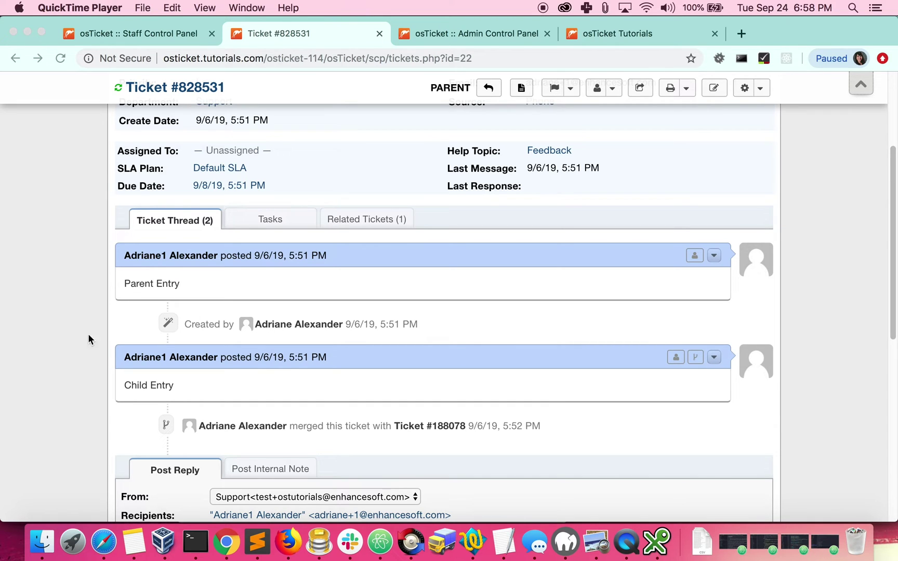
Step: Open the Child Ticket notification email in the Gmail inbox
click(447, 429)
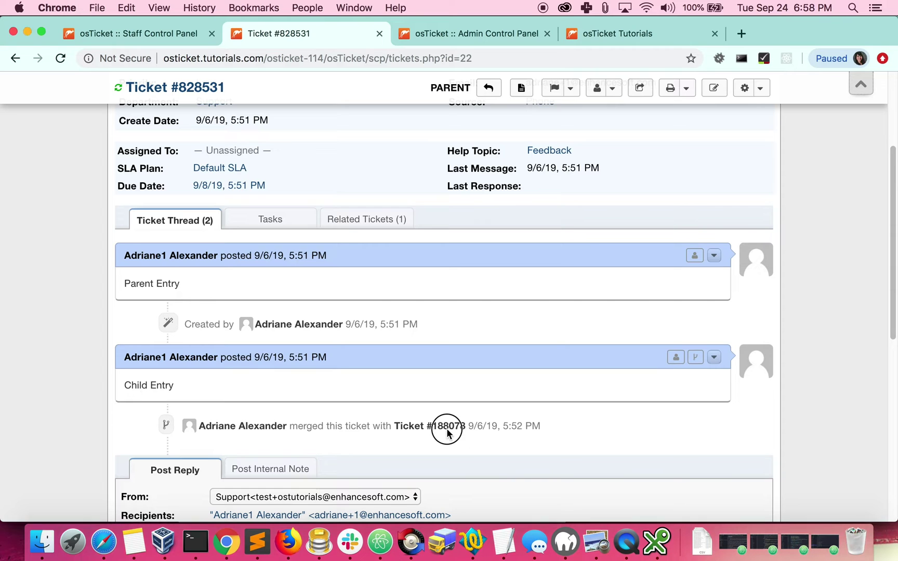
click(104, 541)
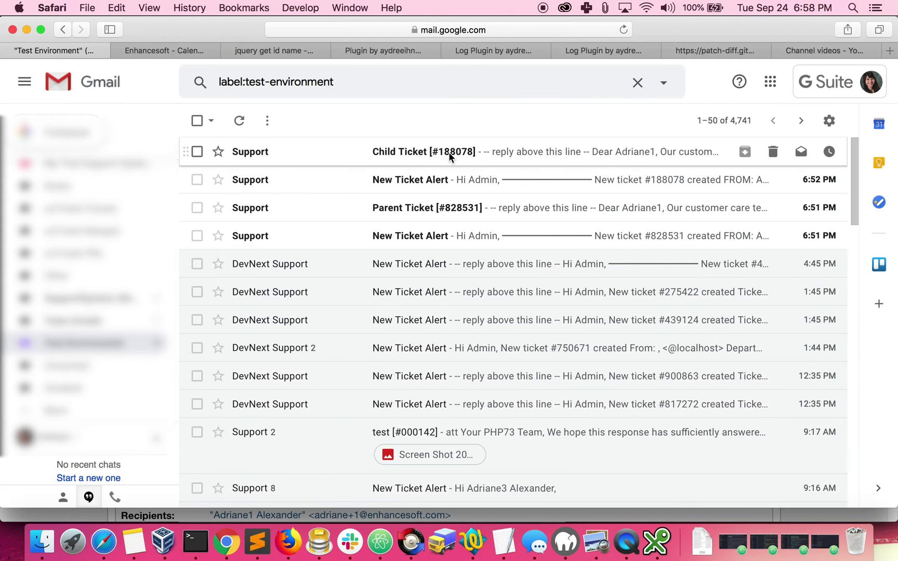
click(500, 154)
Step: Send the reply 'User reply to merged child ticket', then return to osTicket
click(828, 198)
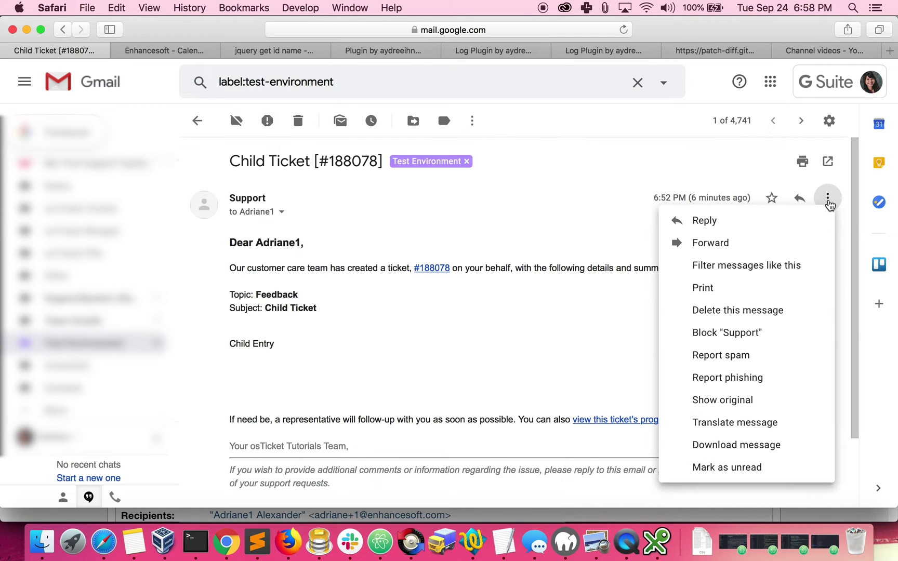
click(704, 221)
text(User reply to merged child ticket)
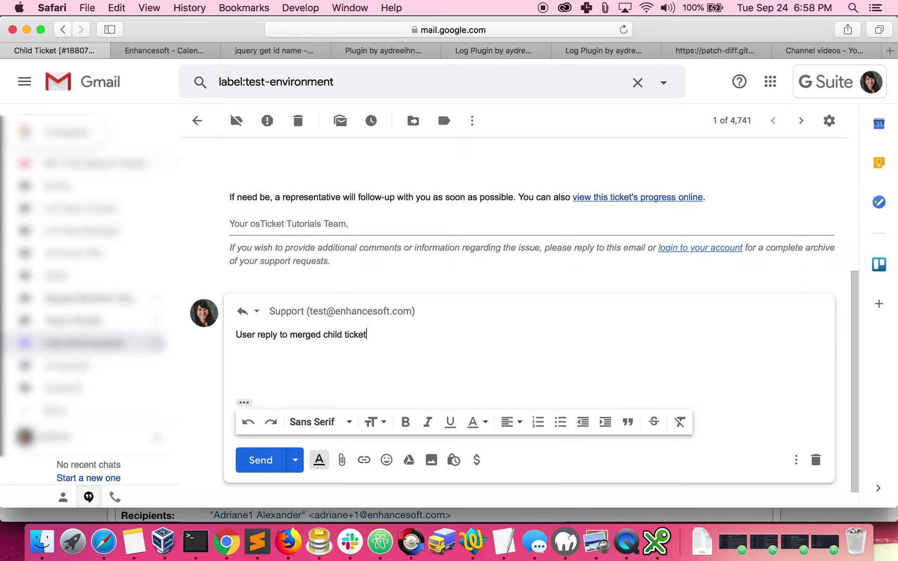
click(261, 462)
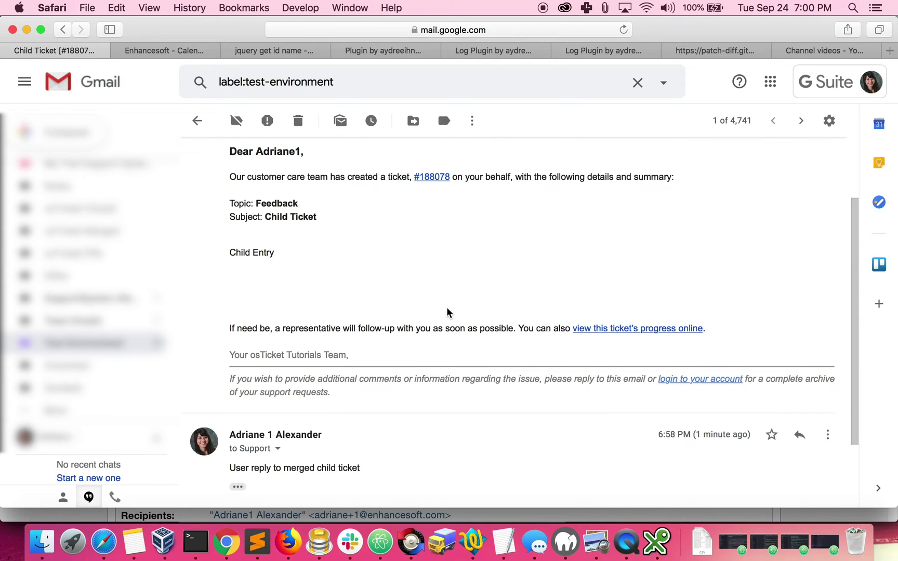
click(226, 542)
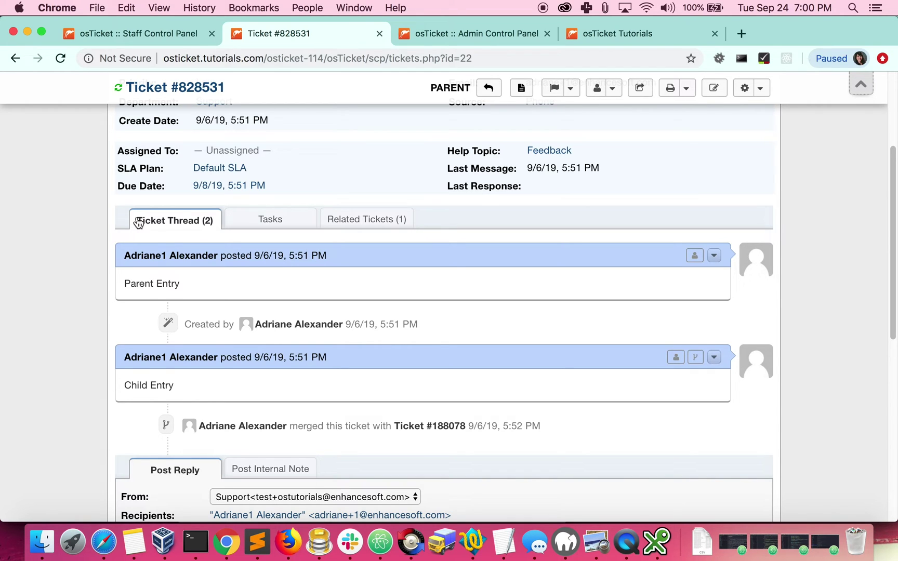
Step: Reload parent ticket #828531 and highlight the user's reply from merged child #188078 in its thread
click(158, 89)
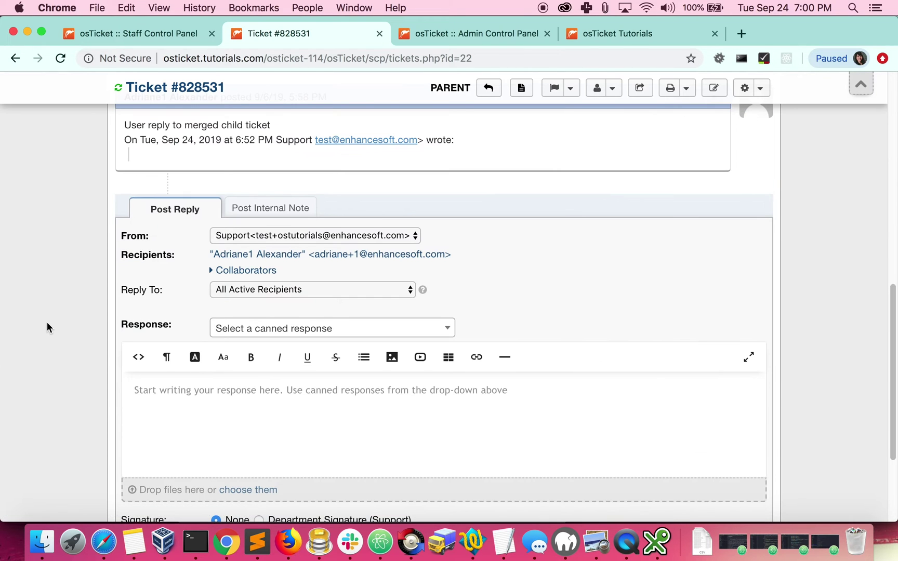
scroll(47, 327, up, 5)
drag(117, 313, 272, 311)
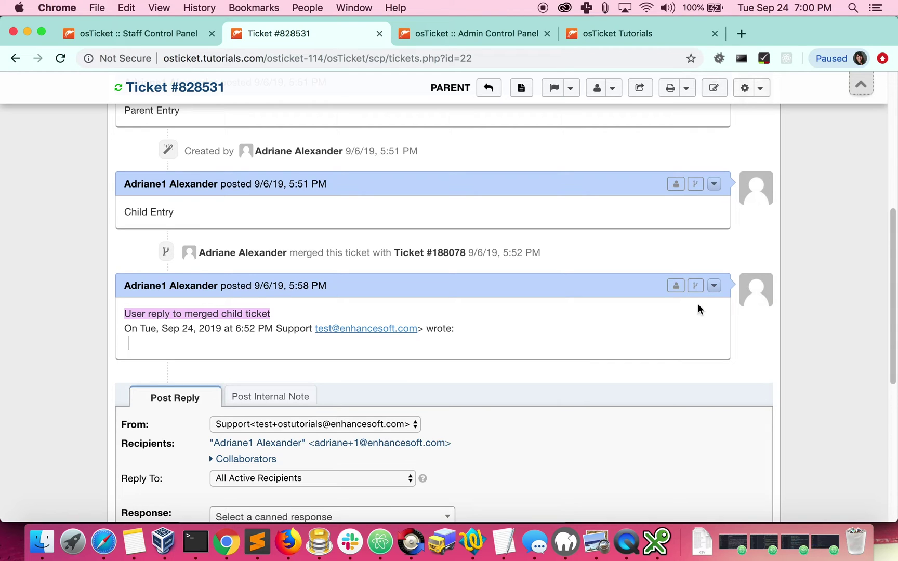
mouse_move(697, 290)
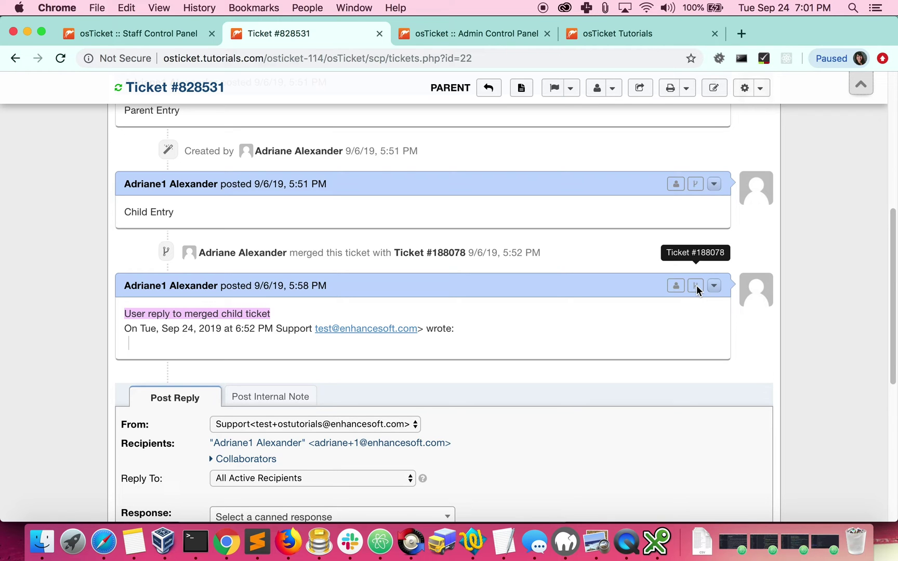
Step: Merge ticket 859734 into parent ticket #828531 via Merge Tickets, found by searching 859
click(697, 286)
click(761, 190)
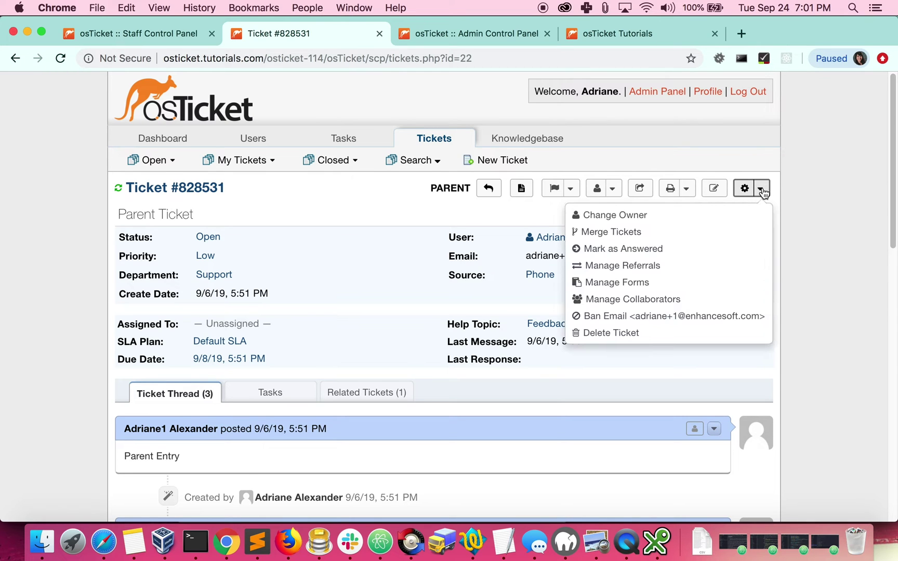
click(598, 233)
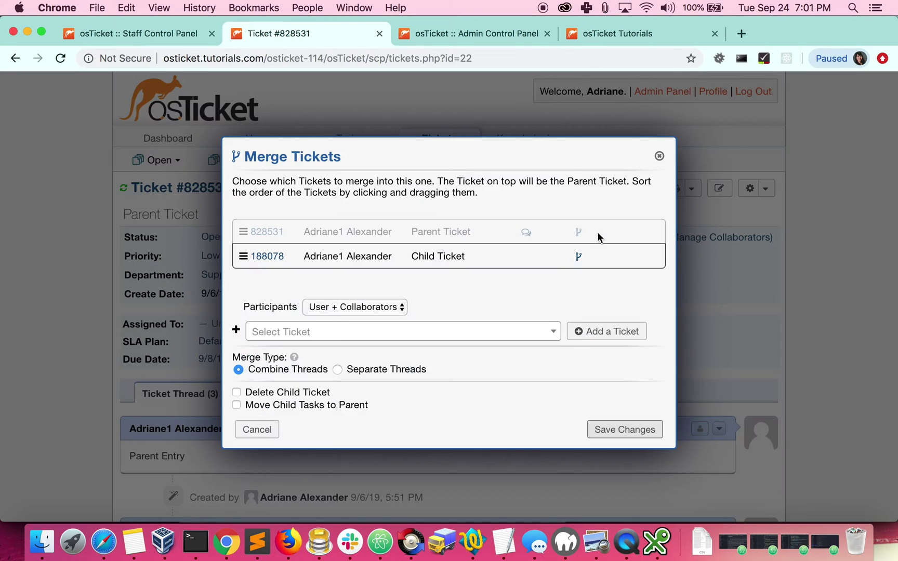
click(325, 337)
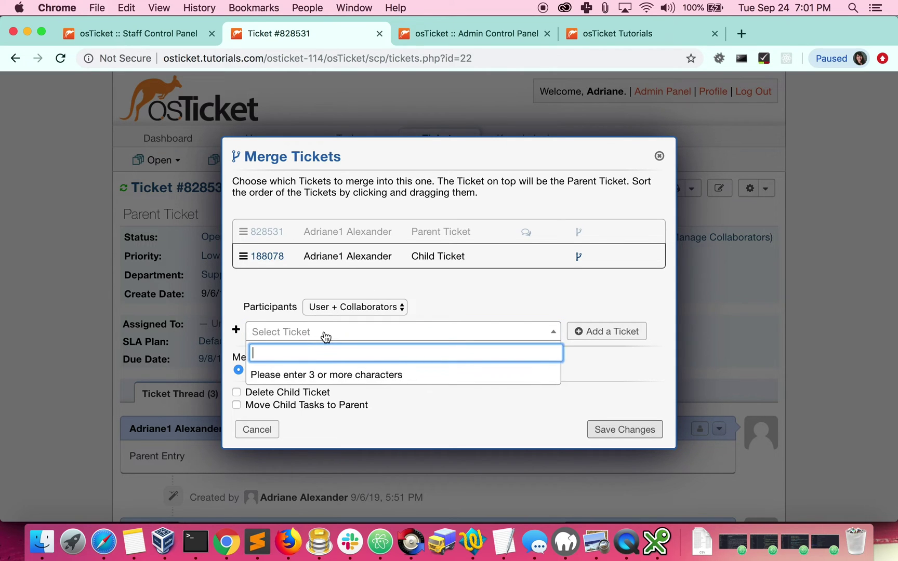
text(859)
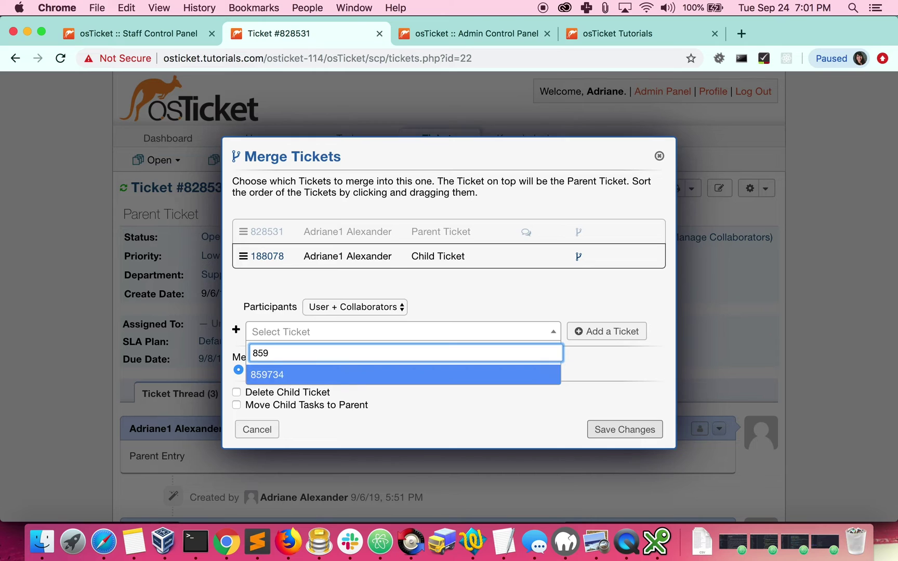
click(283, 374)
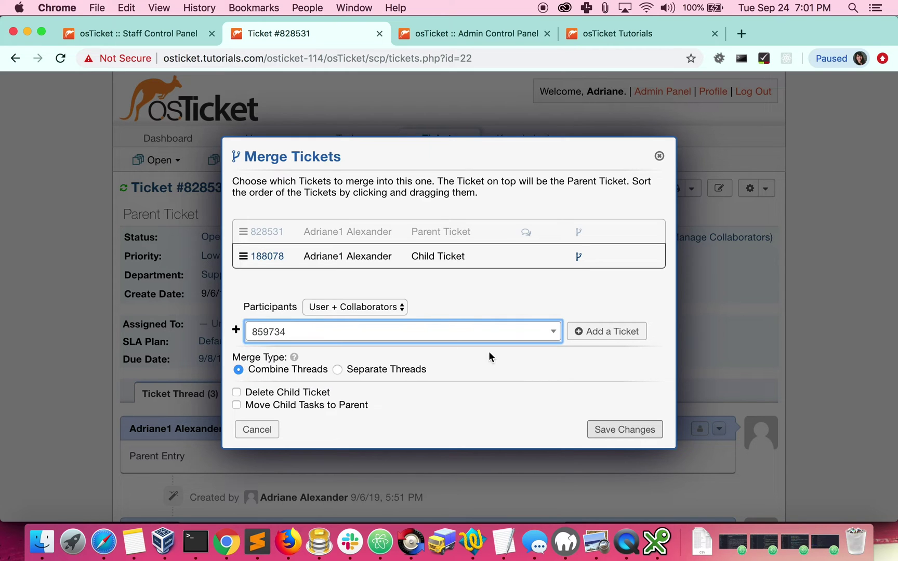
click(599, 339)
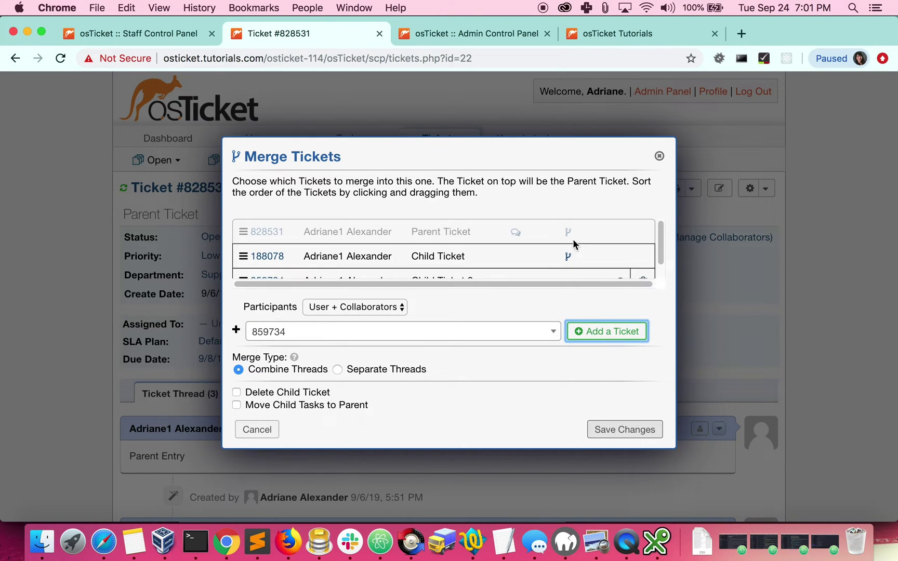
scroll(571, 229, down, 1)
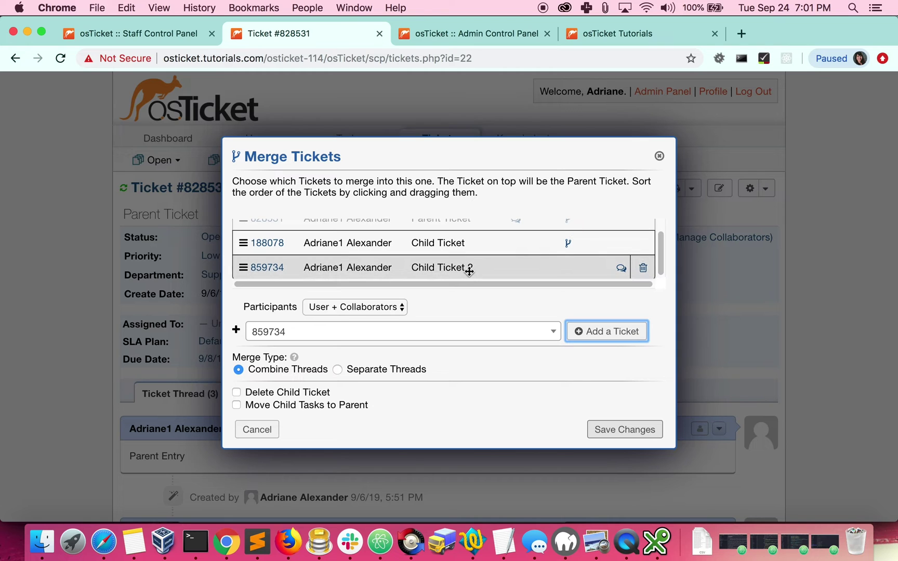
click(628, 433)
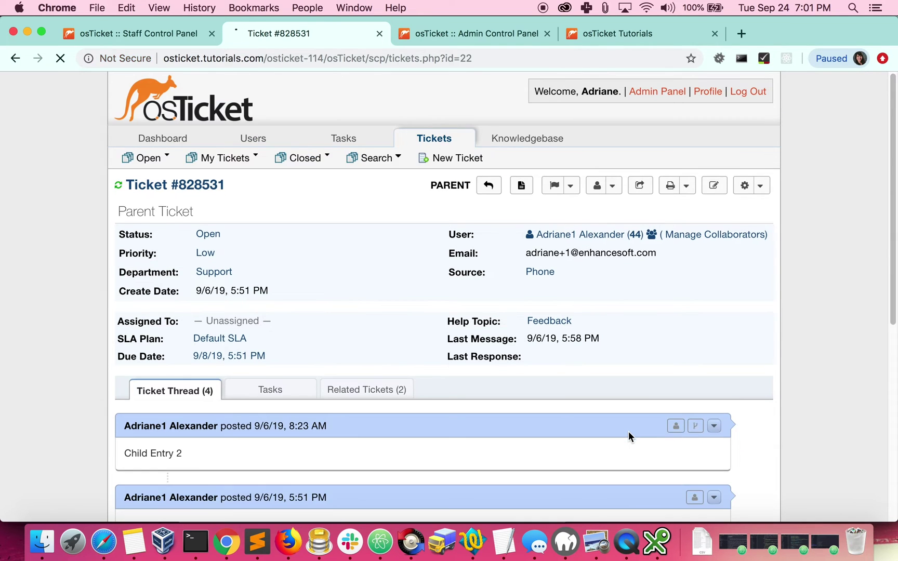
Step: Review the four-entry merged thread, then close the ticket #828531 tab with Cmd+W
scroll(556, 382, down, 5)
scroll(556, 384, down, 5)
scroll(556, 381, up, 8)
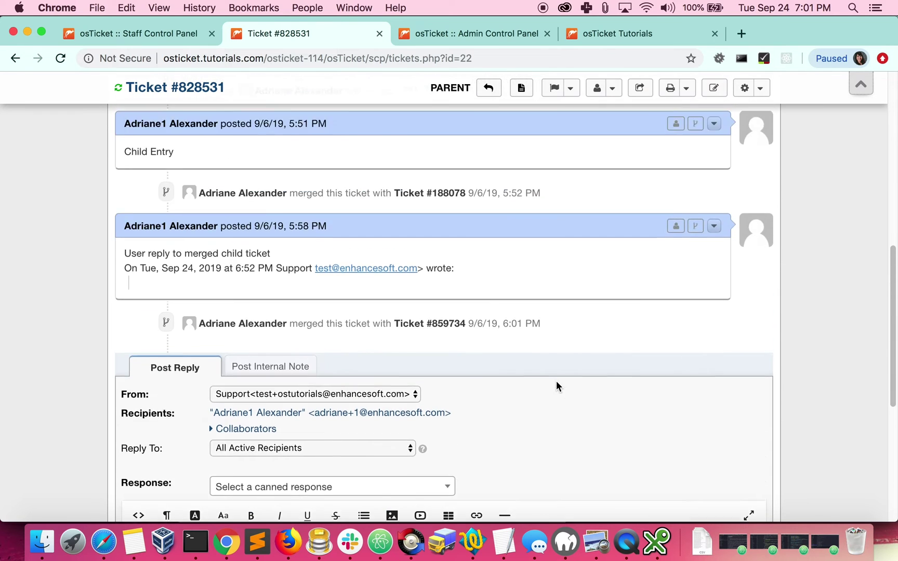
scroll(556, 381, up, 1)
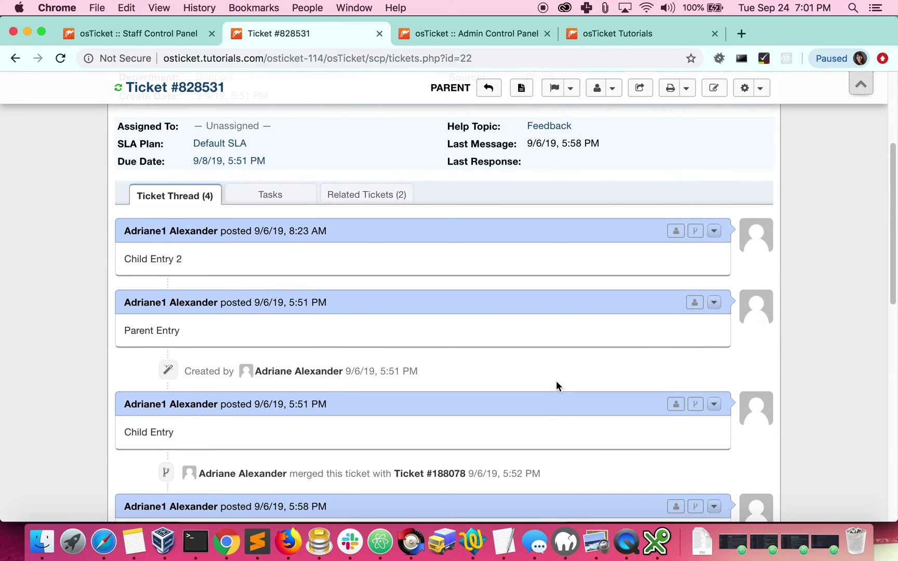
drag(187, 260, 118, 259)
mouse_move(694, 237)
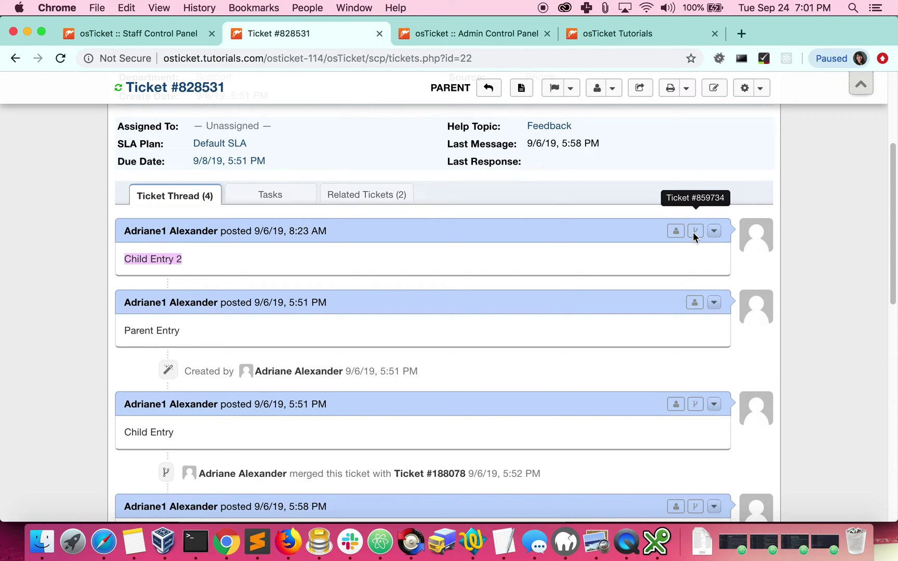
key(super+w)
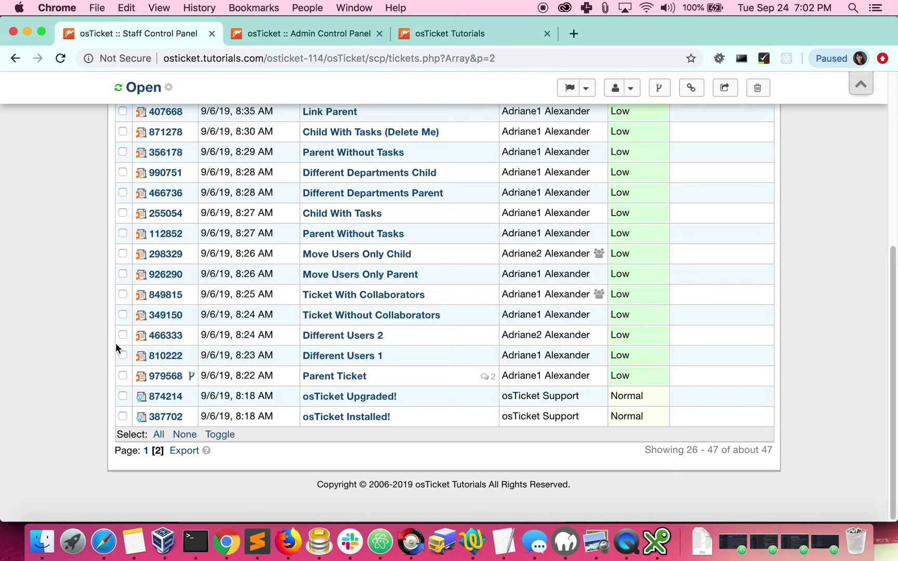
Step: Merge tickets 810222 and 466333 from the Open list, keeping 810222 as the parent
click(122, 356)
click(660, 88)
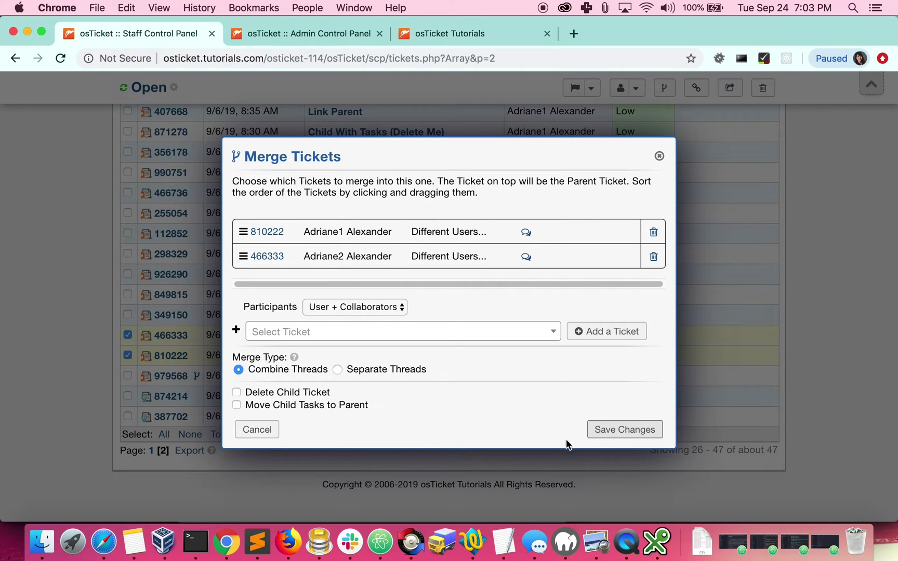
click(606, 433)
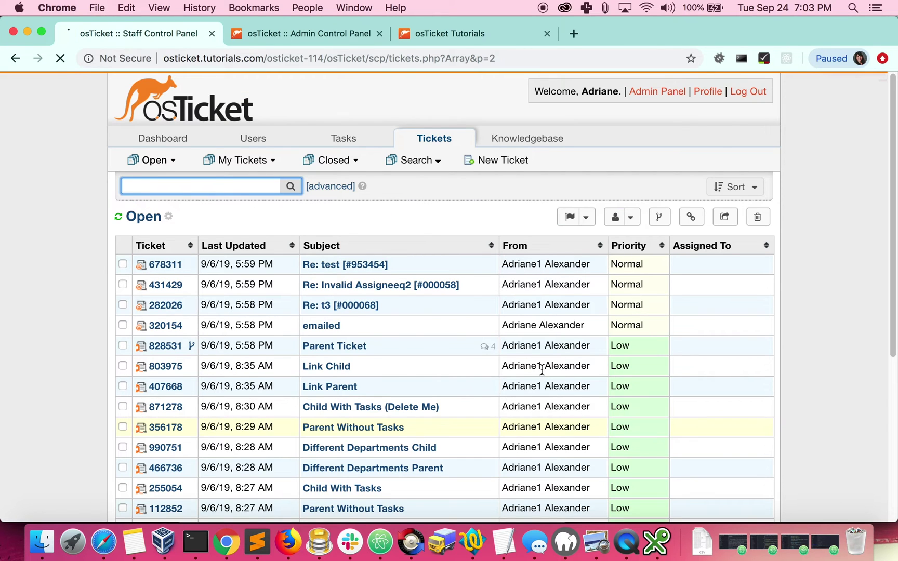
Step: Confirm merged ticket 810222 lists the second ticket's user as a collaborator, then return to the list
scroll(541, 369, down, 5)
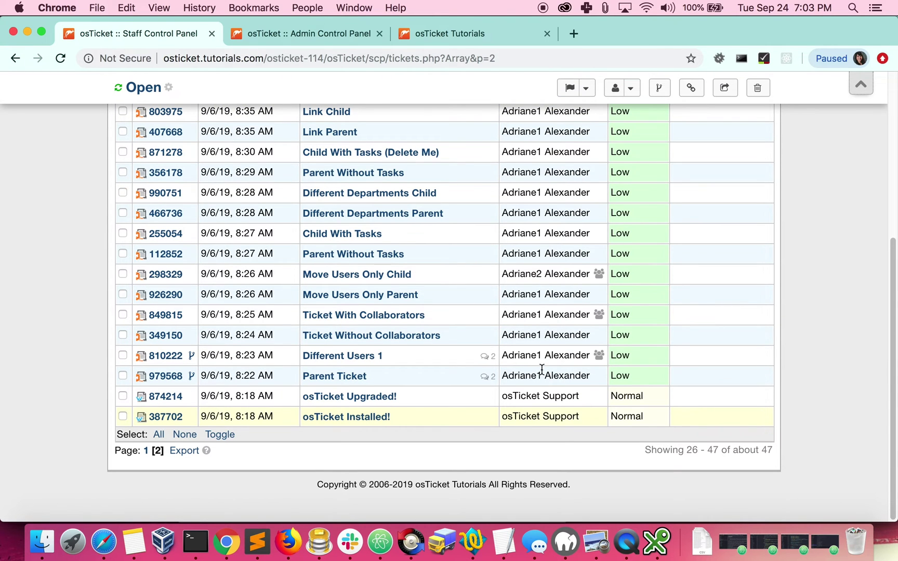
click(171, 356)
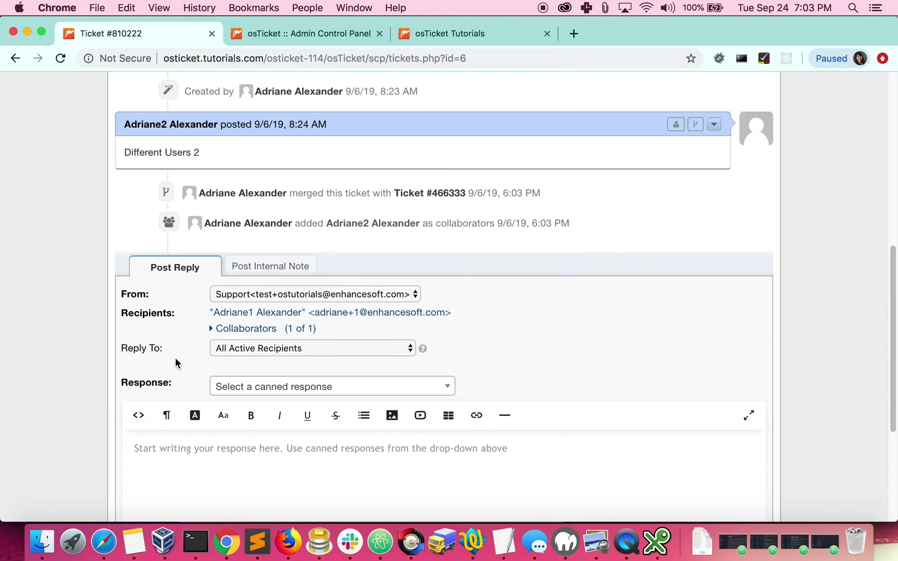
scroll(175, 358, up, 5)
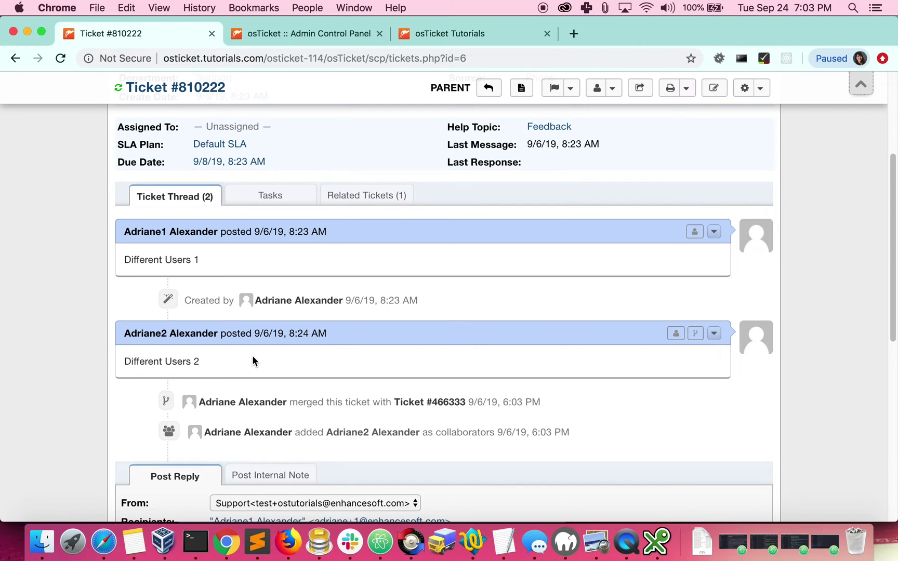
click(325, 431)
drag(326, 432, 412, 432)
scroll(413, 431, down, 5)
click(232, 334)
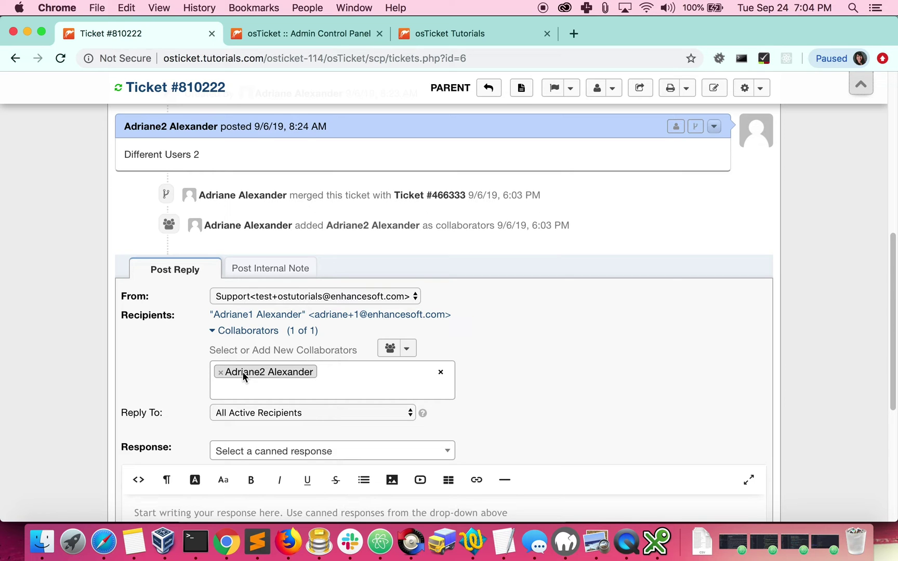
scroll(247, 389, up, 10)
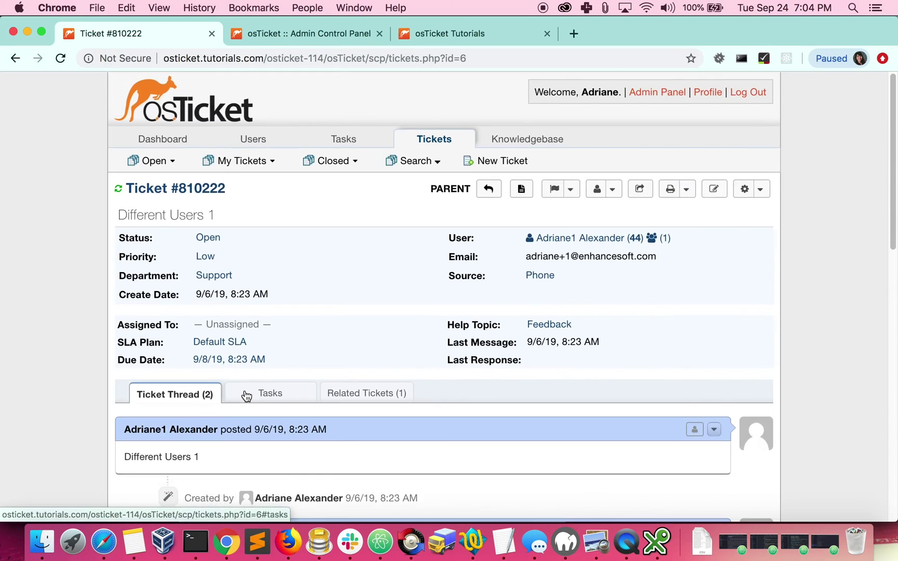
click(159, 104)
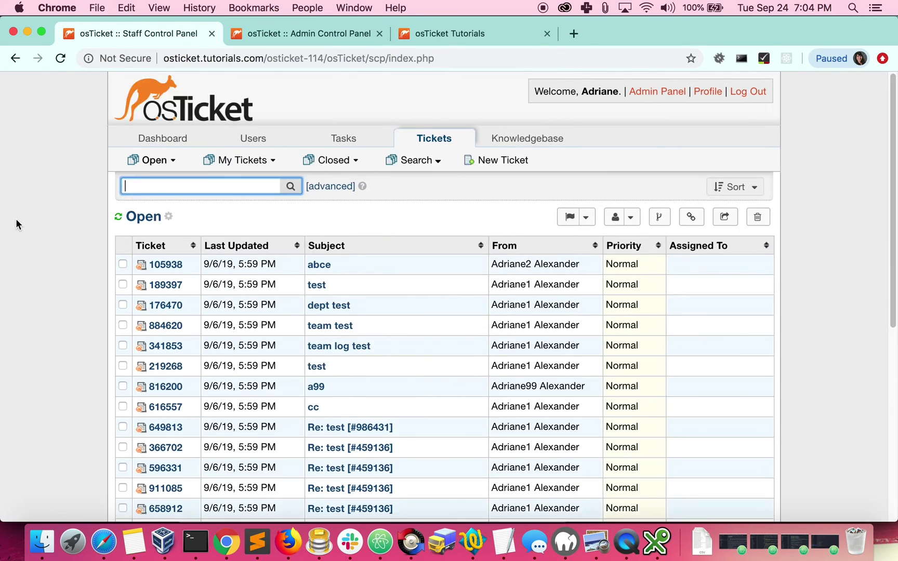
Step: On page 2, merge ticket 849815 (with collaborators) into parent ticket 349150
scroll(163, 452, down, 8)
click(162, 453)
scroll(46, 307, down, 5)
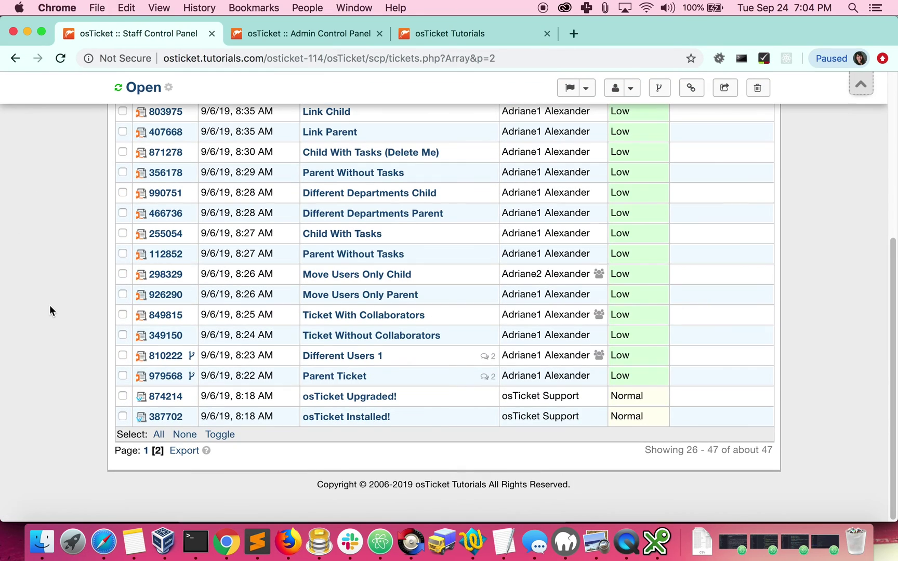
click(122, 335)
click(659, 89)
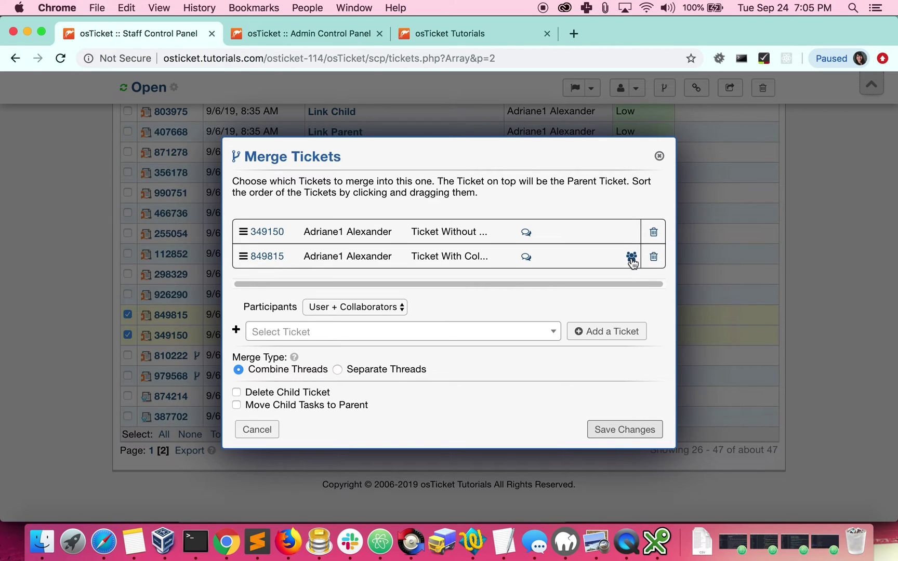
mouse_move(632, 261)
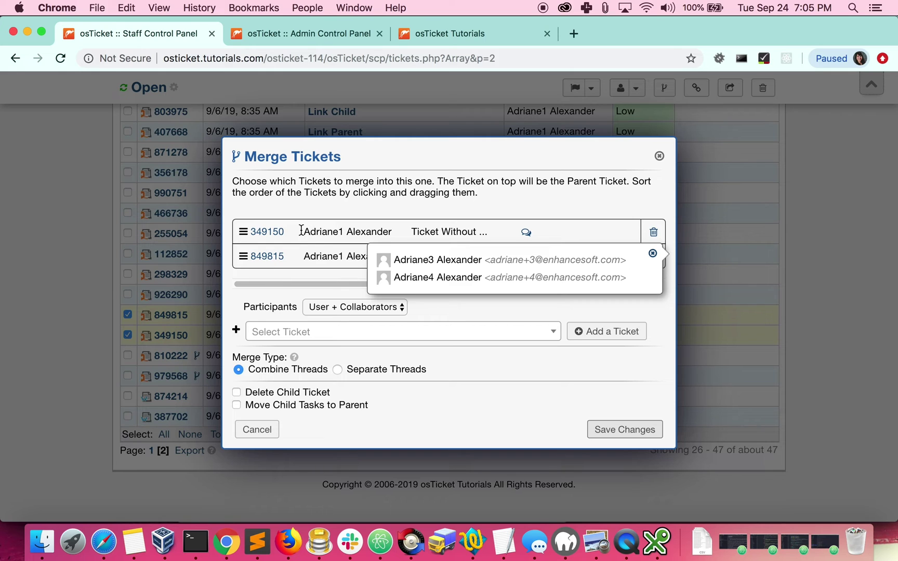
drag(403, 231, 377, 229)
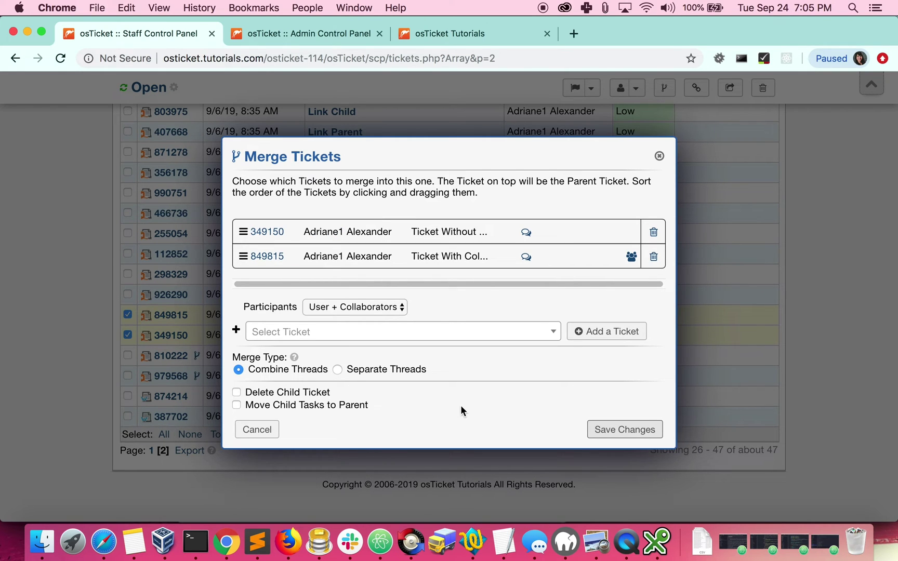
click(620, 431)
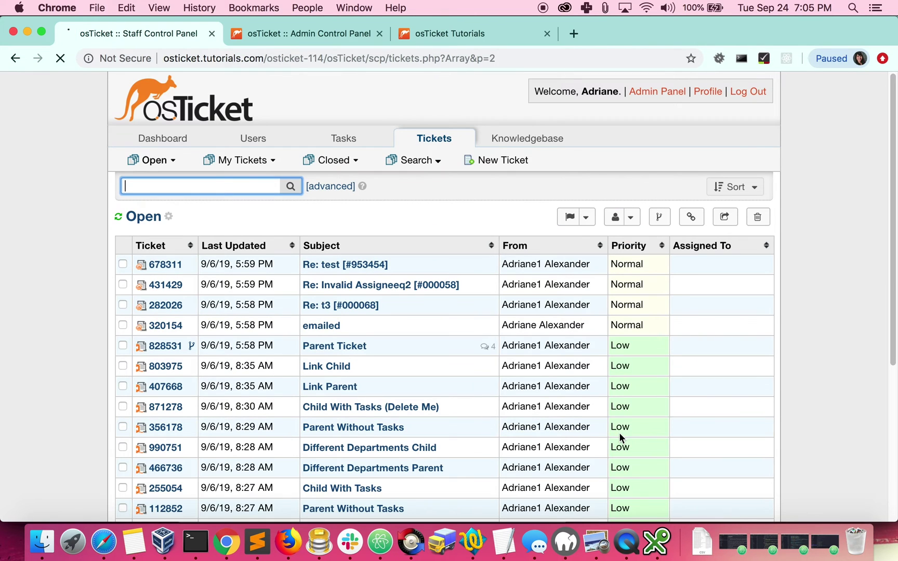
Step: Open ticket 349150 in a new tab and verify its PARENT label and two collaborators
scroll(260, 318, down, 5)
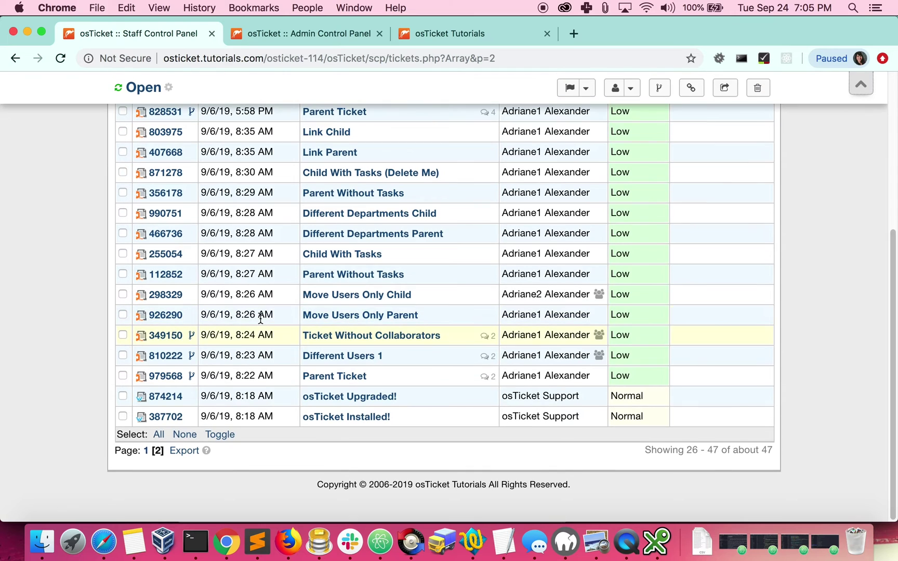
right_click(173, 338)
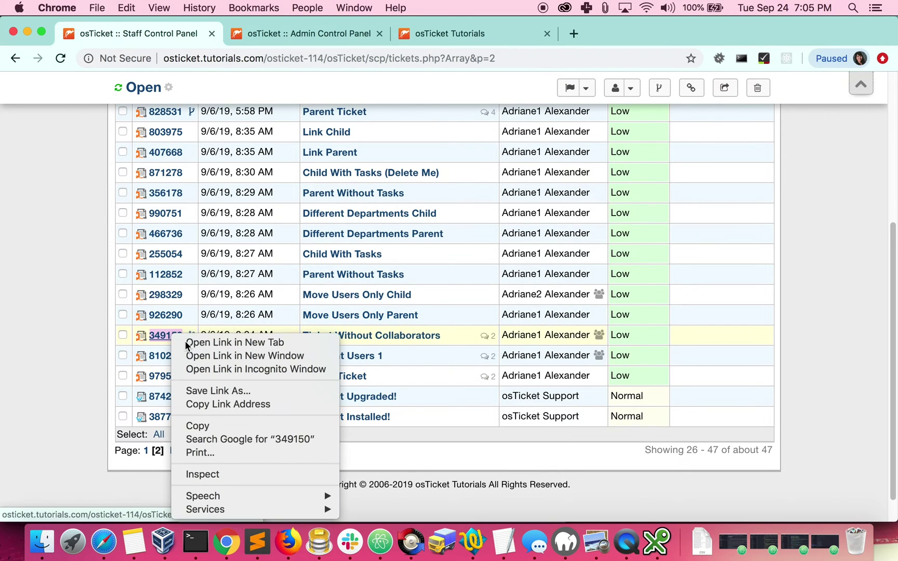
click(193, 343)
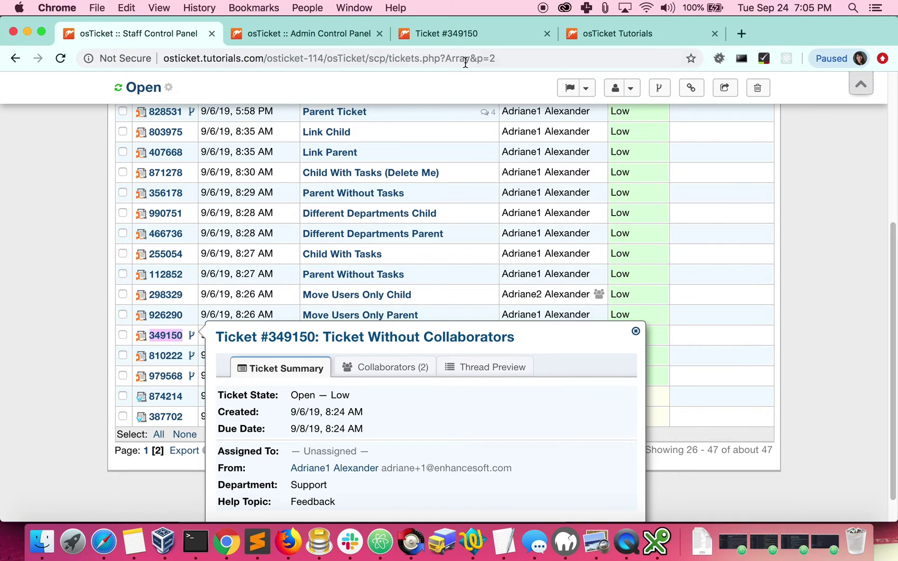
click(454, 33)
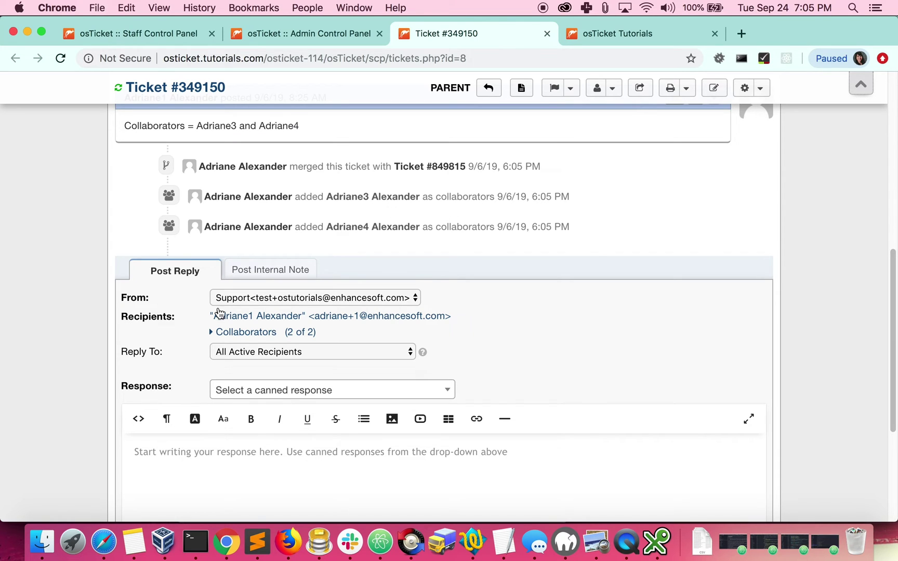
click(212, 333)
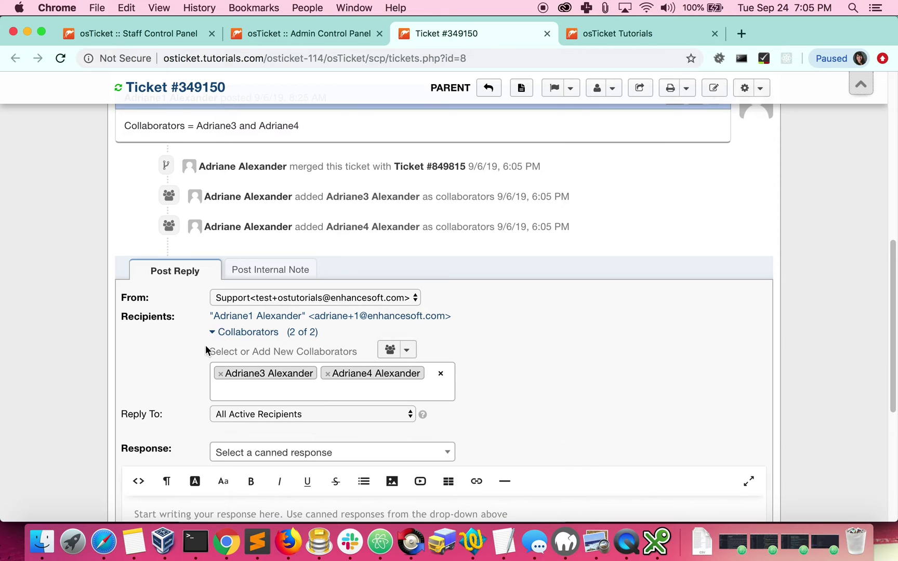
scroll(267, 382, up, 15)
double_click(450, 190)
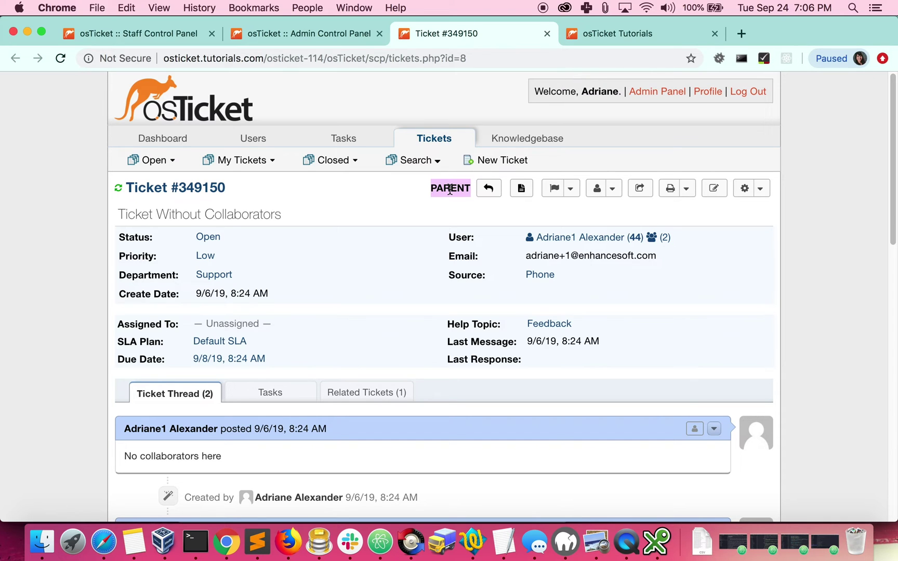
Step: Close the #349150 tab and merge 298329 into 926290 with participants set to User only
click(127, 36)
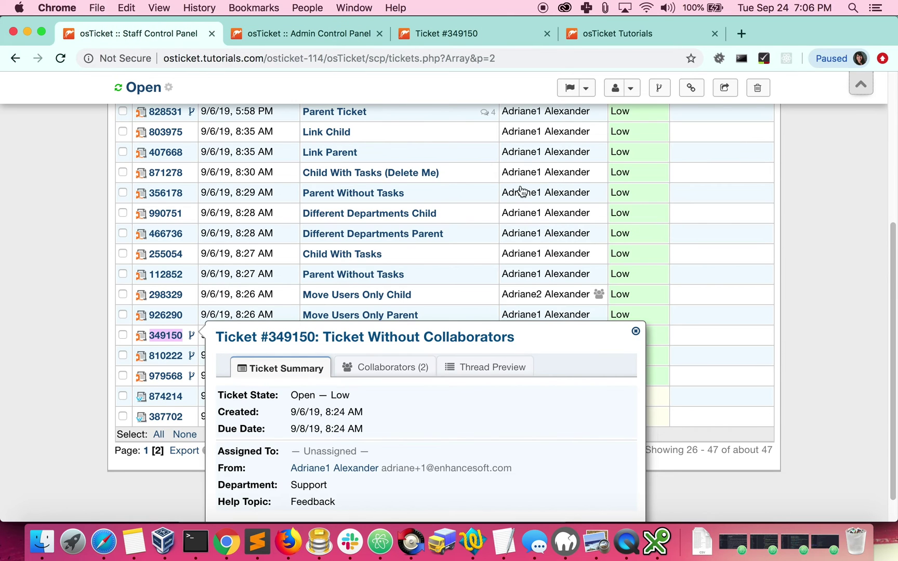
click(547, 34)
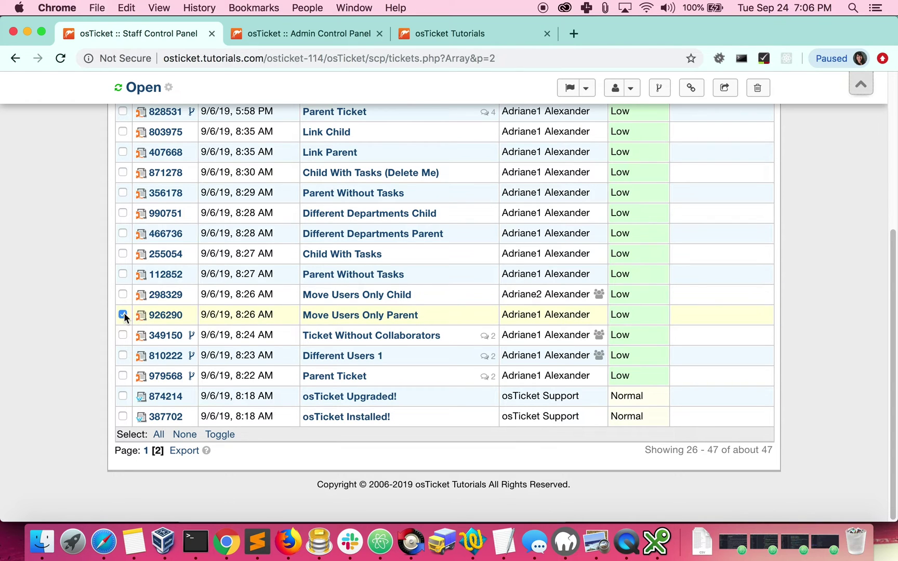
click(123, 294)
click(659, 88)
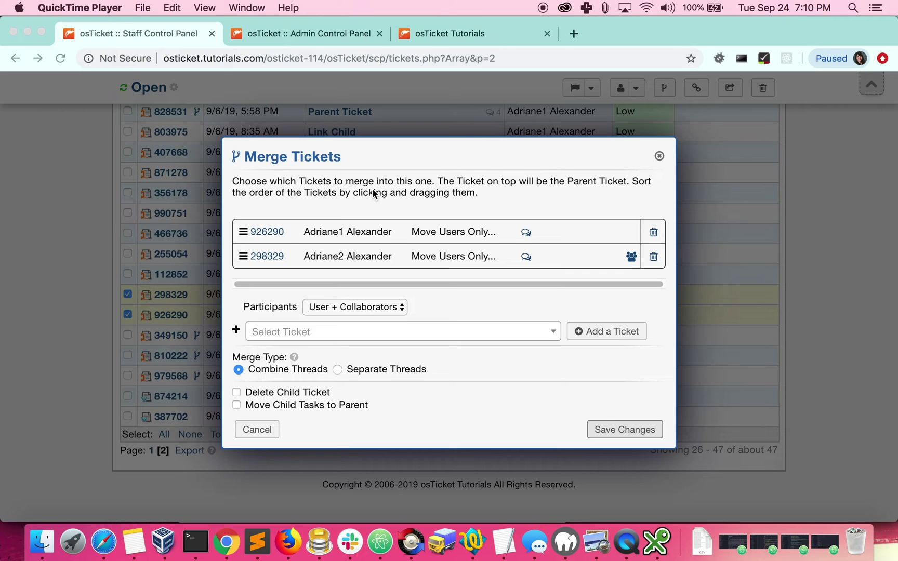
click(338, 312)
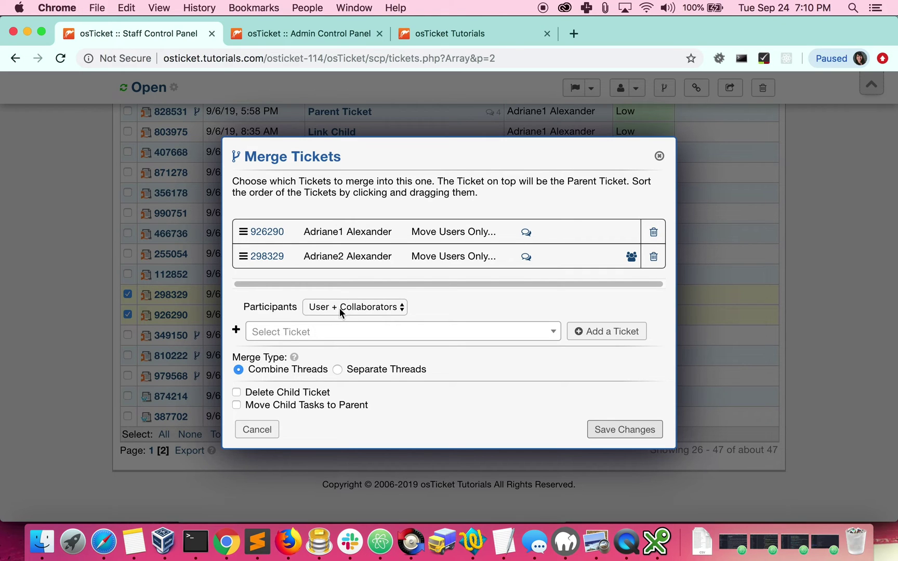
click(341, 310)
click(335, 298)
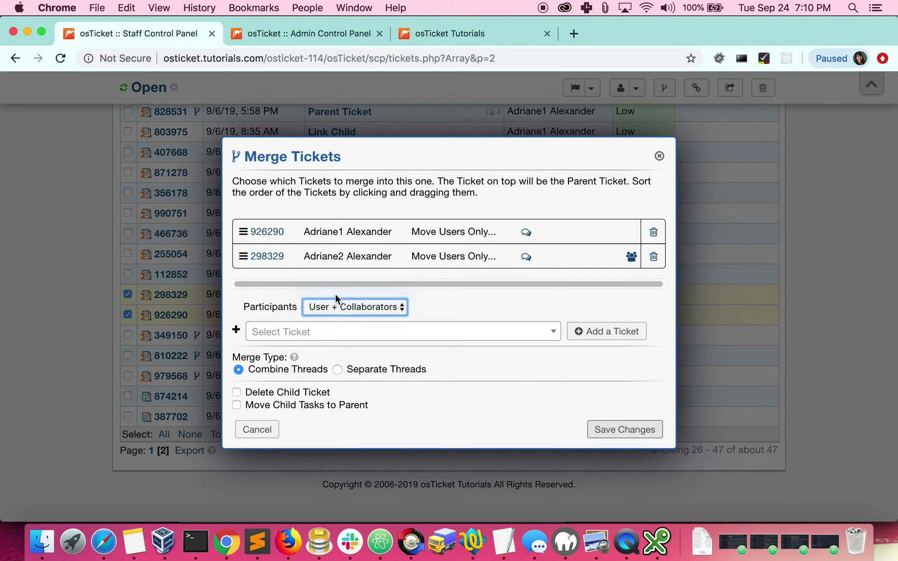
key(Down)
click(615, 429)
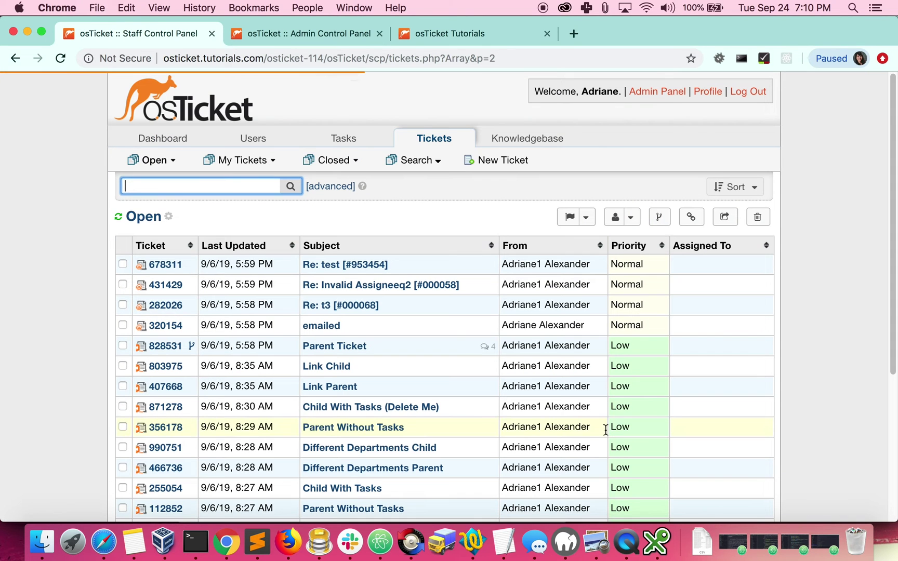
scroll(145, 325, down, 5)
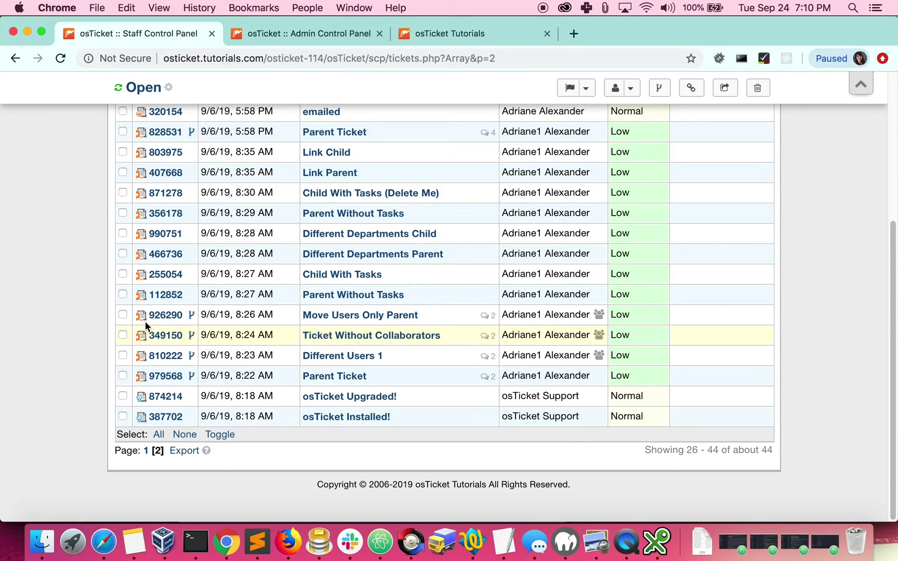
click(161, 315)
right_click(161, 315)
click(192, 320)
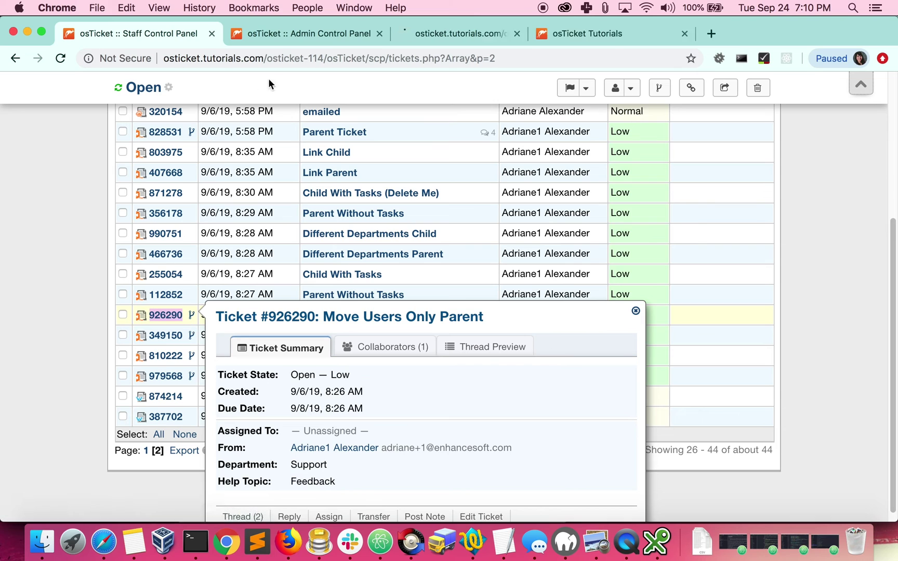
click(444, 36)
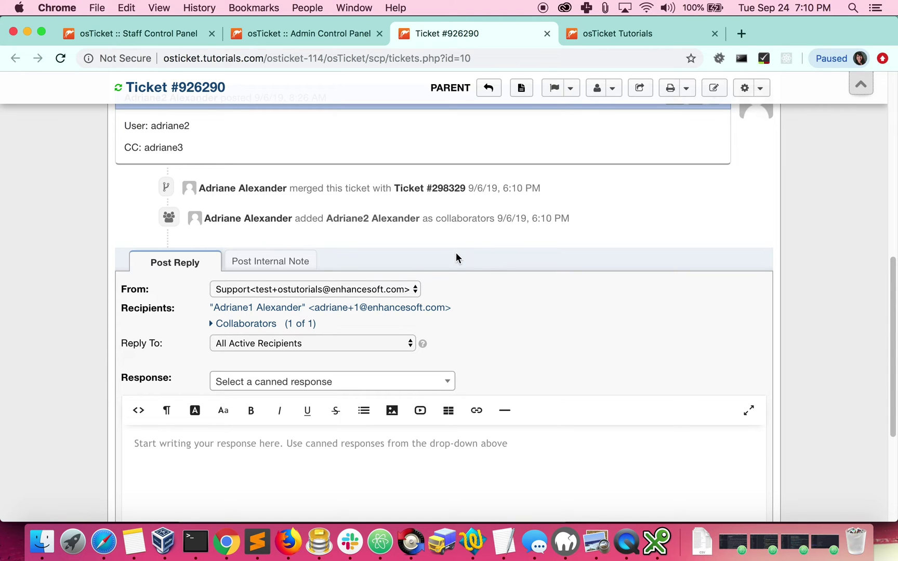
drag(327, 219, 411, 218)
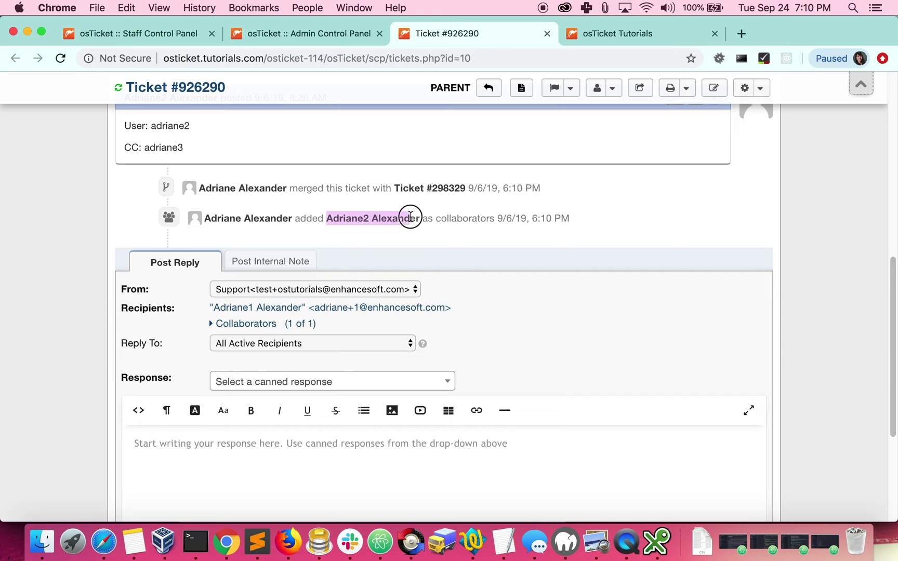
click(243, 327)
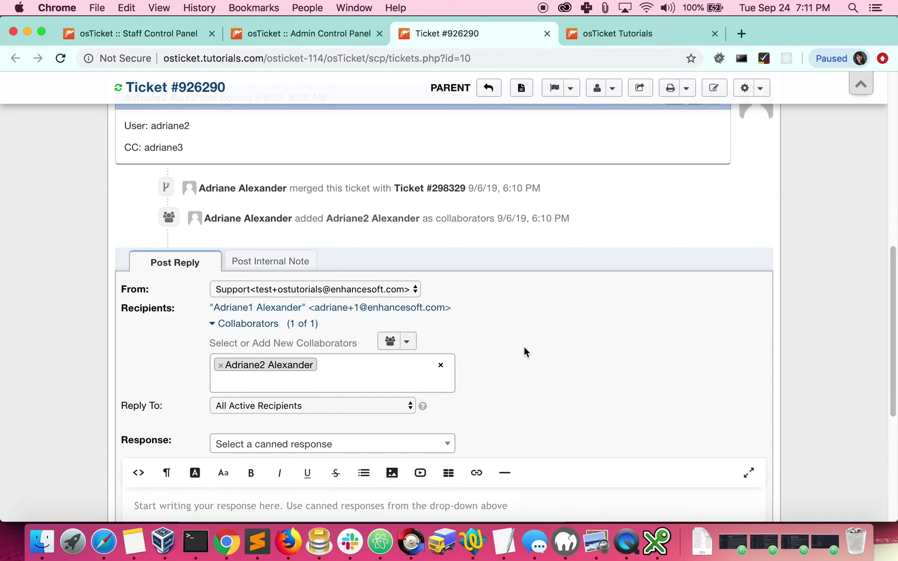
click(547, 34)
click(176, 34)
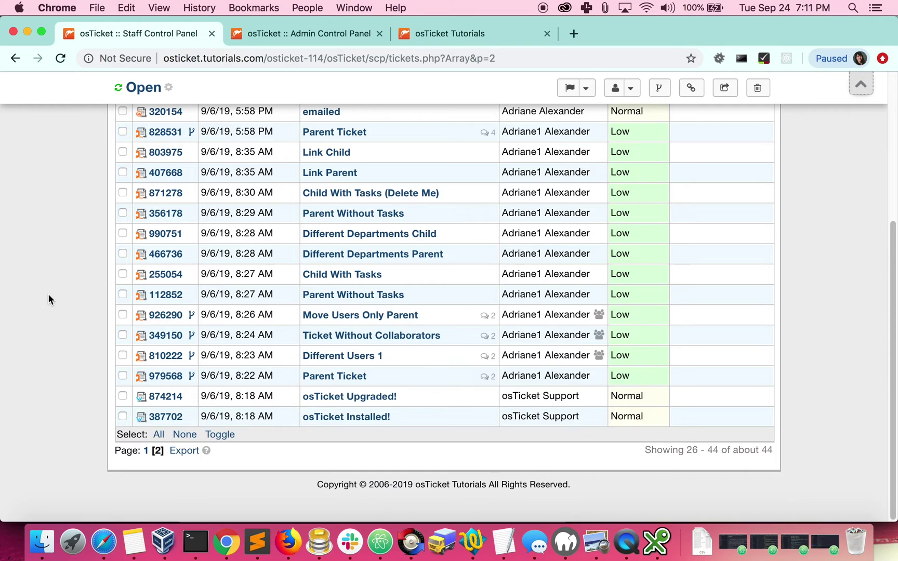
Step: Close the Admin tab and confirm ticket 255054 has one task, 'Child Task', in a new tab
right_click(164, 275)
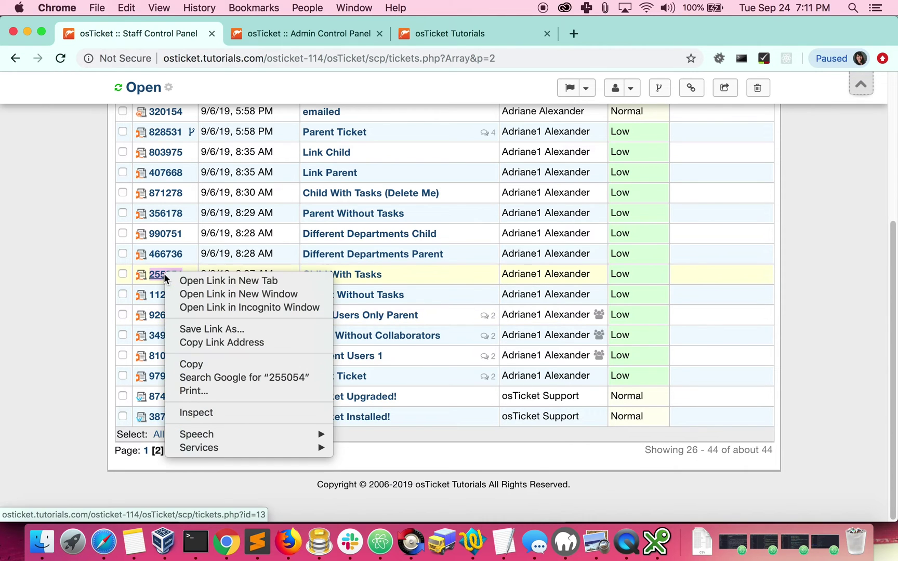
click(179, 280)
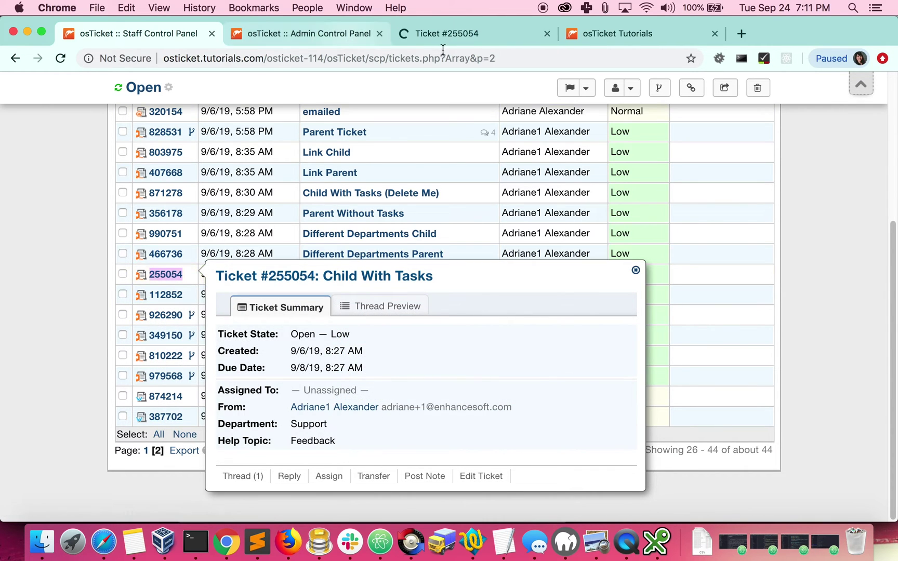
click(380, 34)
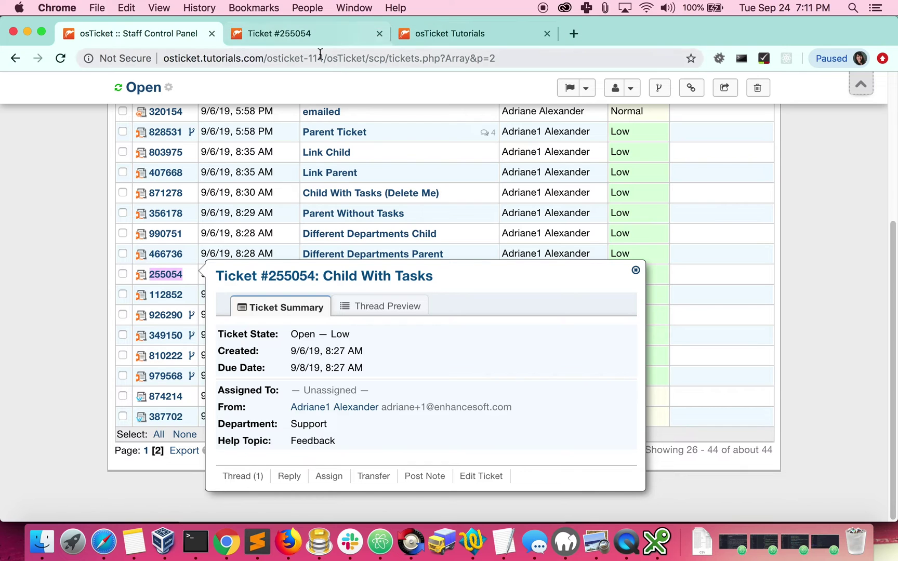
click(290, 32)
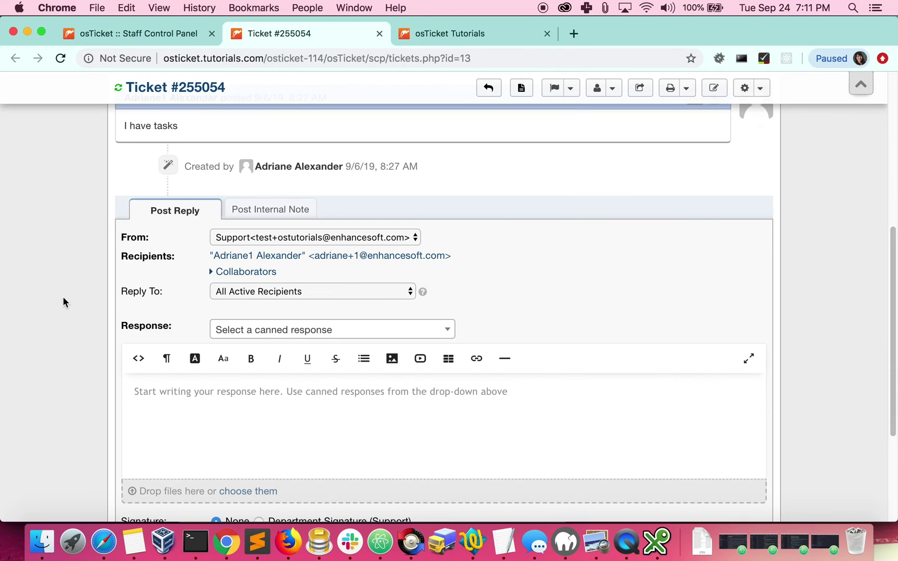
scroll(62, 302, up, 5)
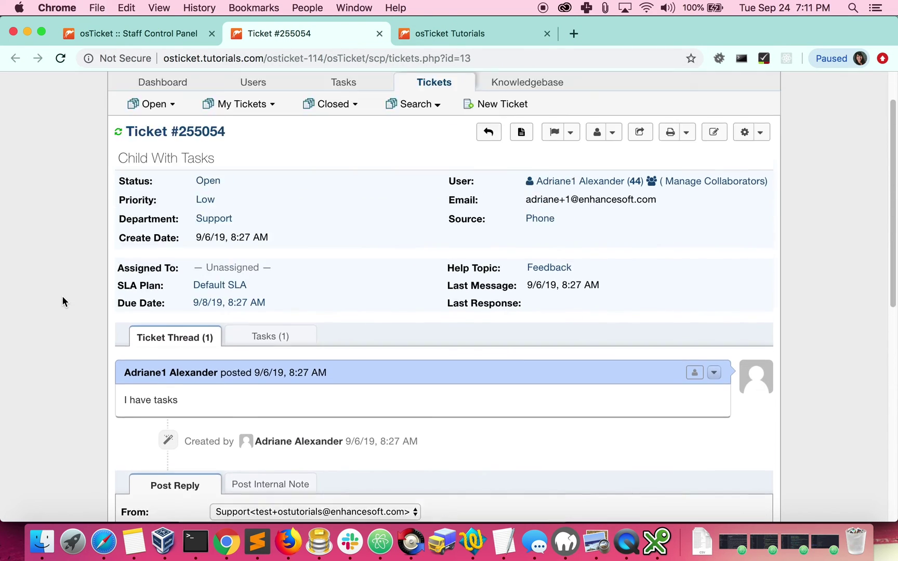
click(267, 337)
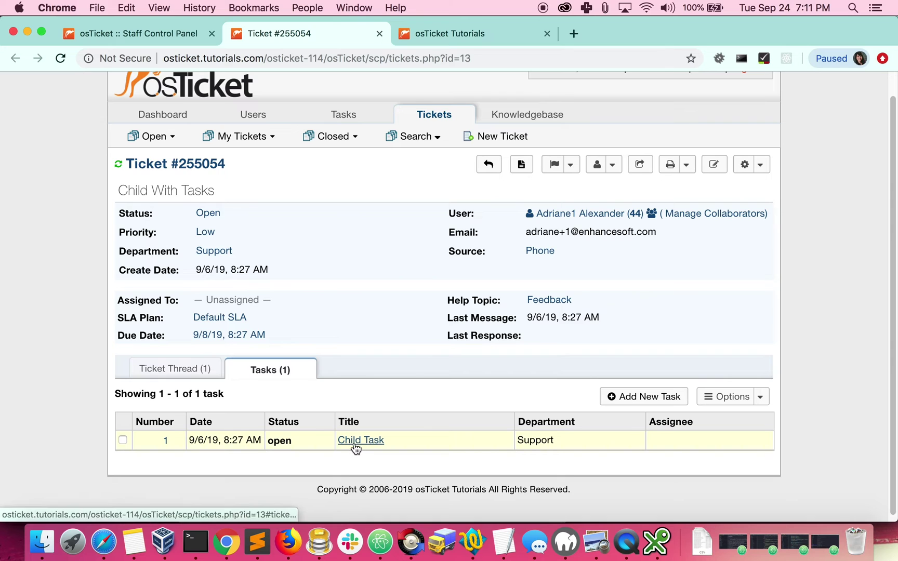
click(379, 34)
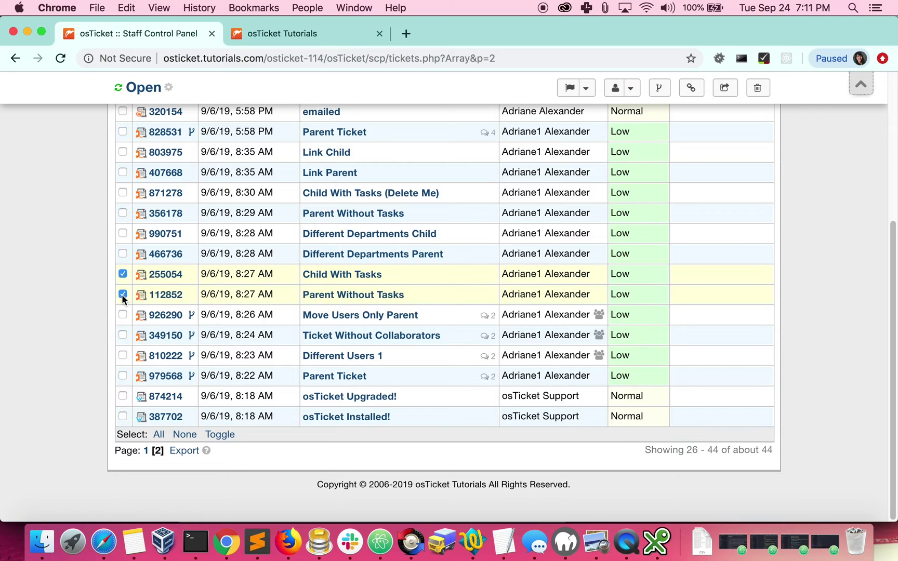
Step: Merge 255054 into 112852 with Move Child Tasks to Parent checked
click(660, 89)
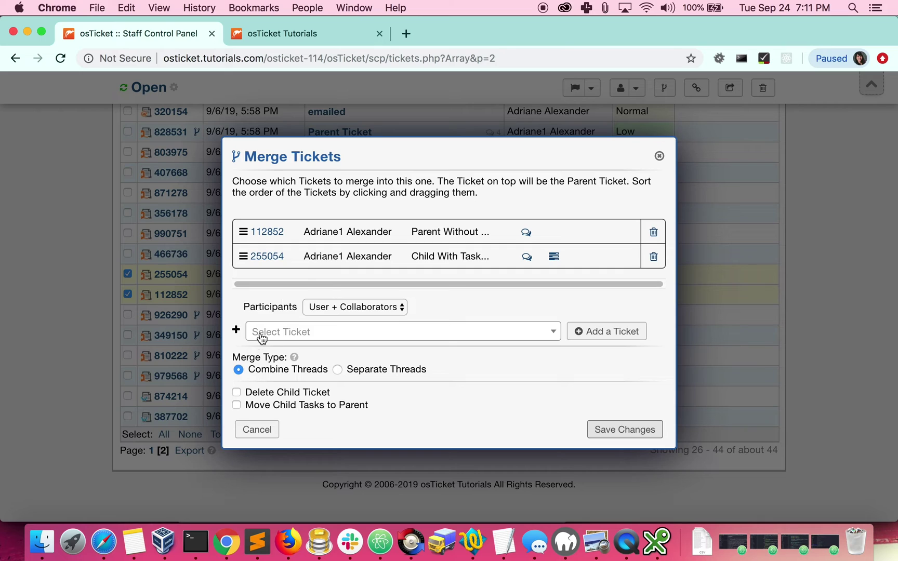
click(237, 407)
mouse_move(555, 264)
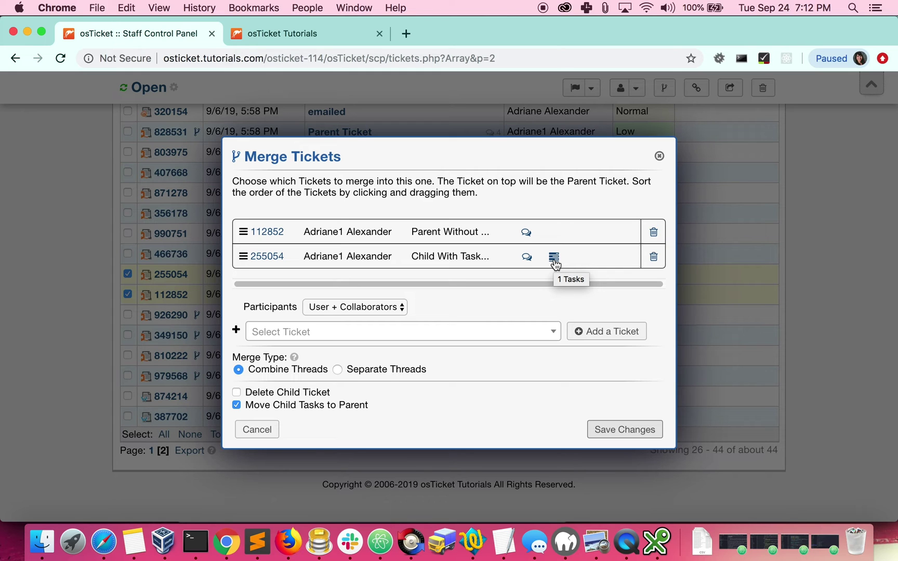
click(619, 431)
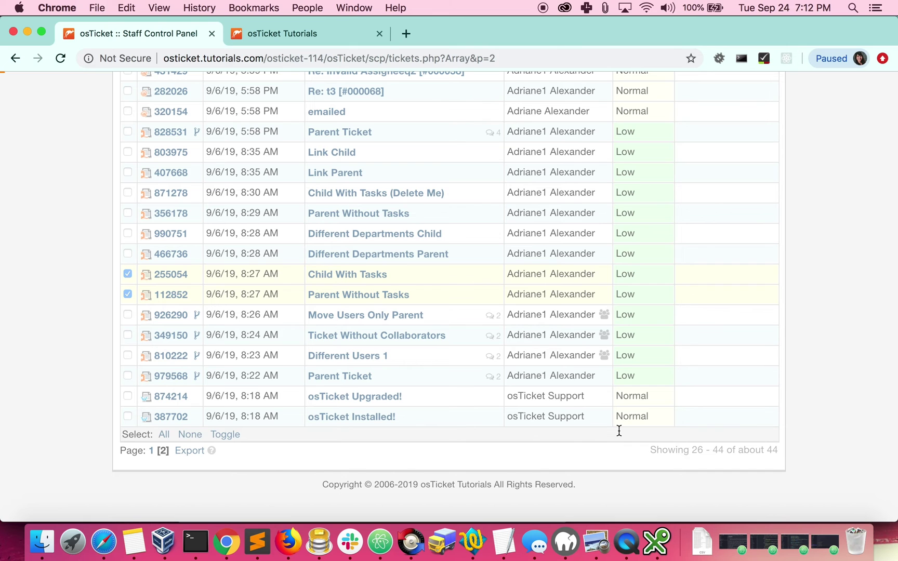
scroll(52, 322, down, 2)
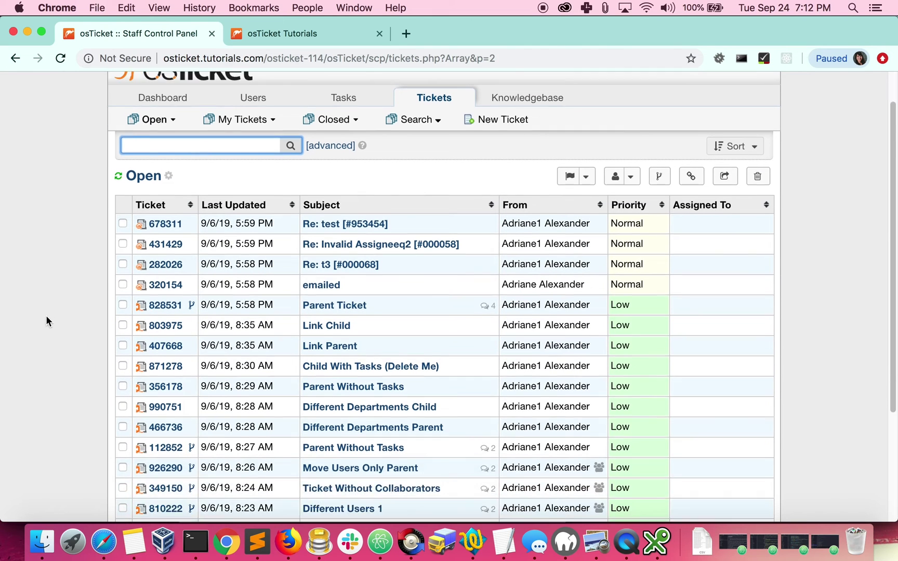
scroll(47, 316, down, 5)
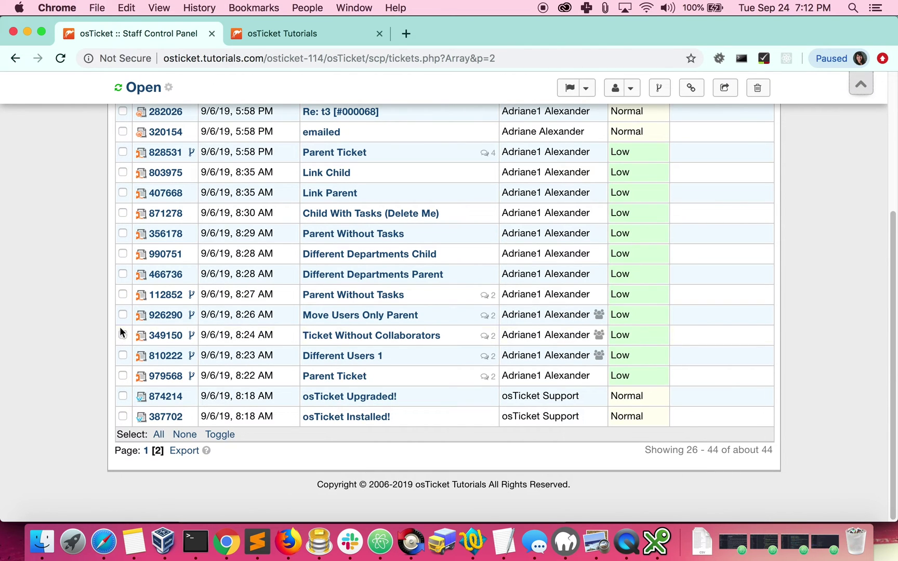
right_click(172, 297)
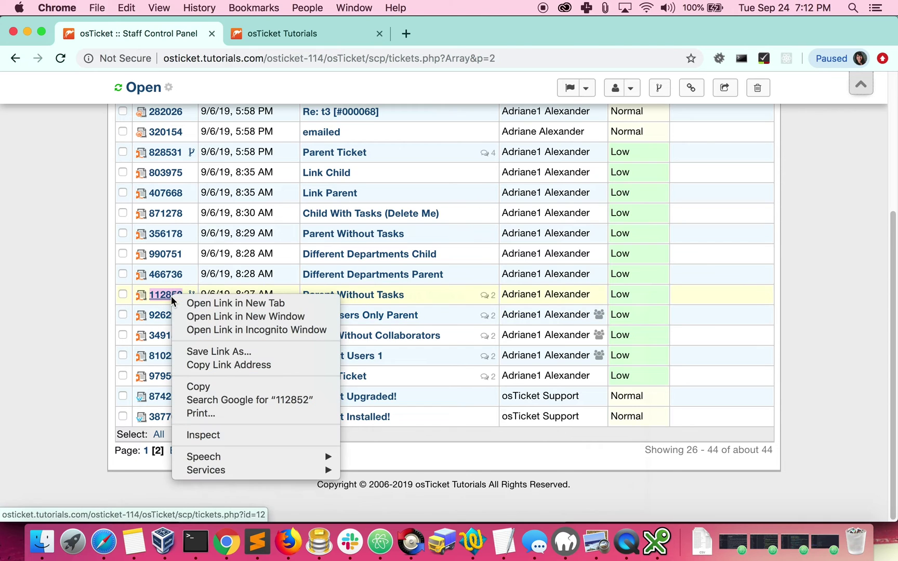
click(200, 306)
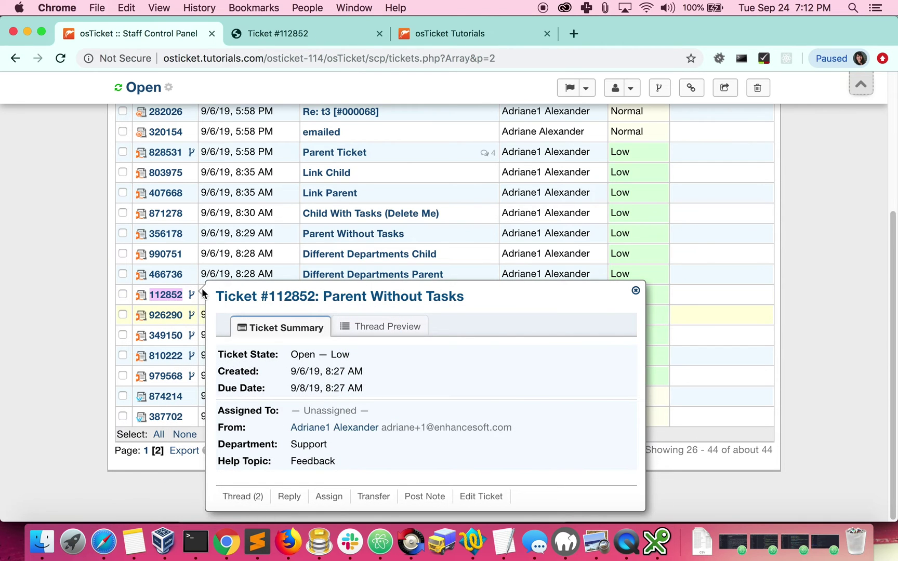
click(296, 34)
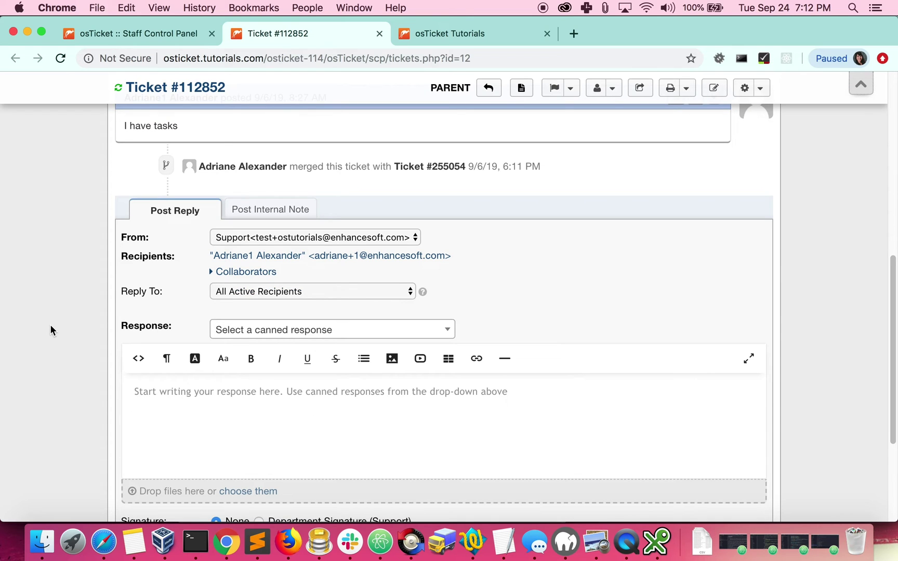
scroll(50, 327, up, 10)
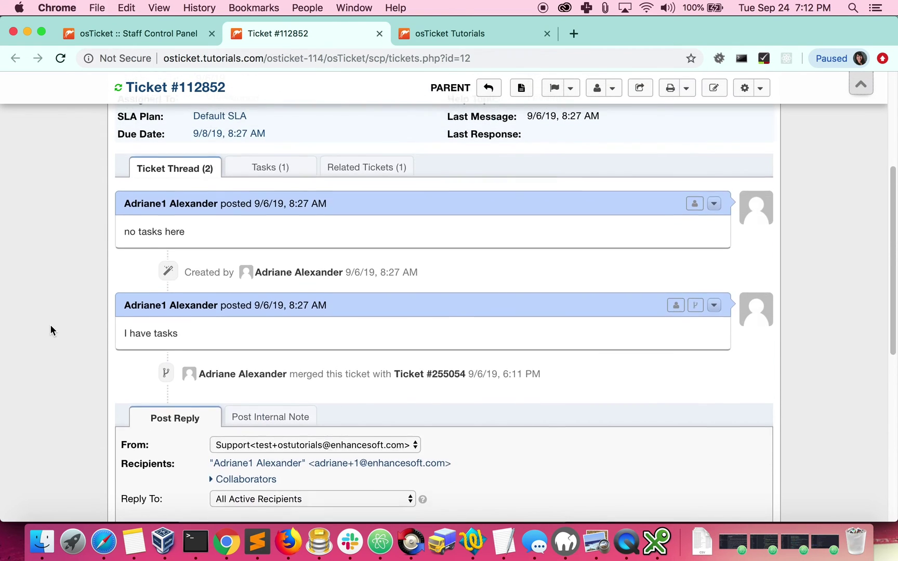
click(274, 274)
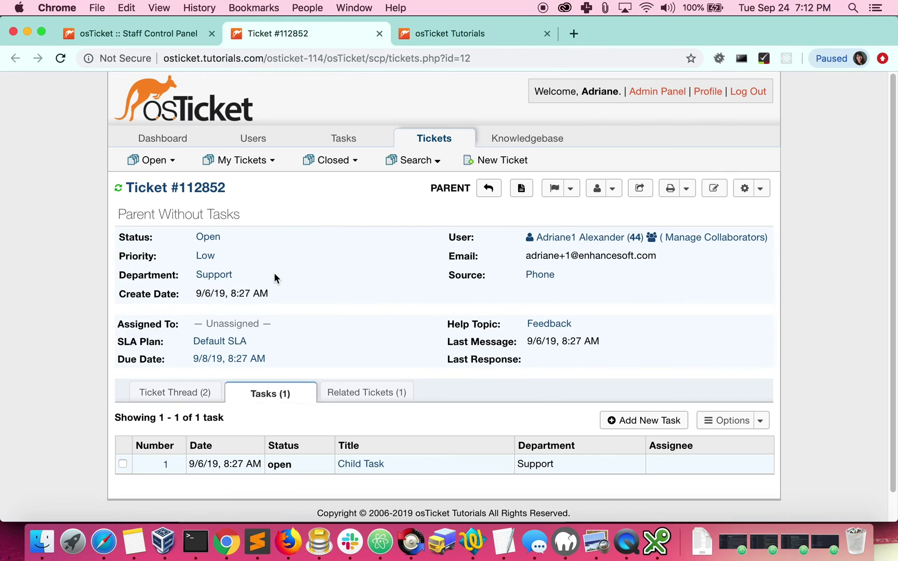
scroll(55, 354, down, 2)
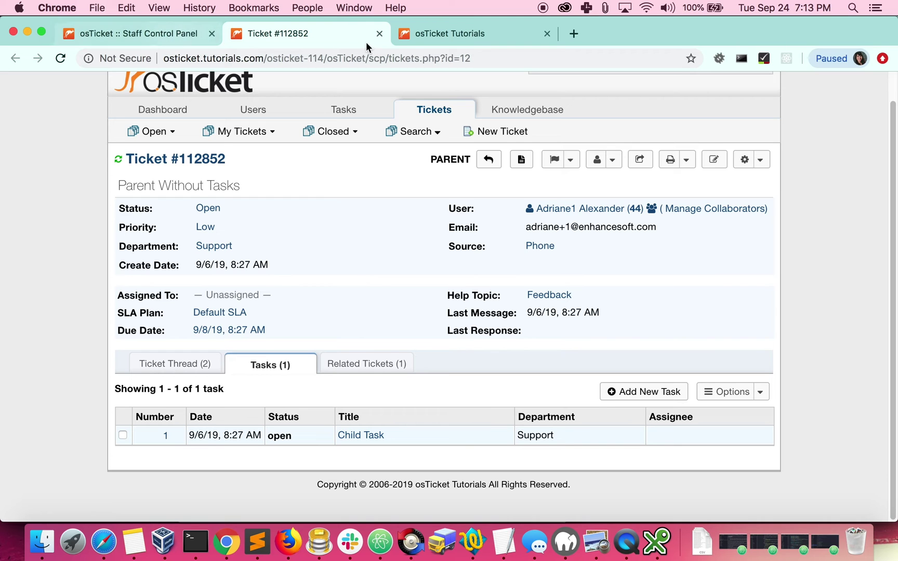
click(380, 35)
key(super+w)
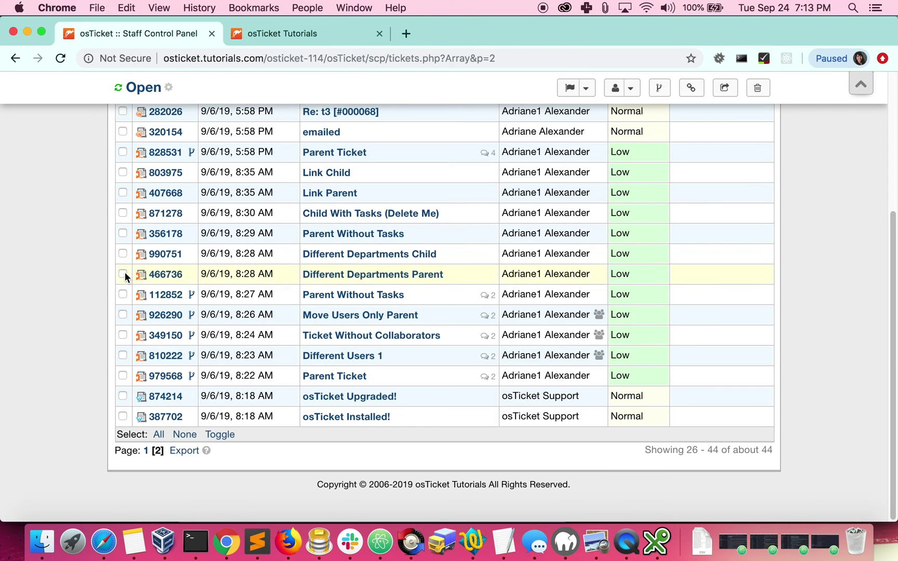
Step: Merge ticket 990751 into 466736, keeping 466736 on top of the merge order as parent
click(123, 254)
click(657, 90)
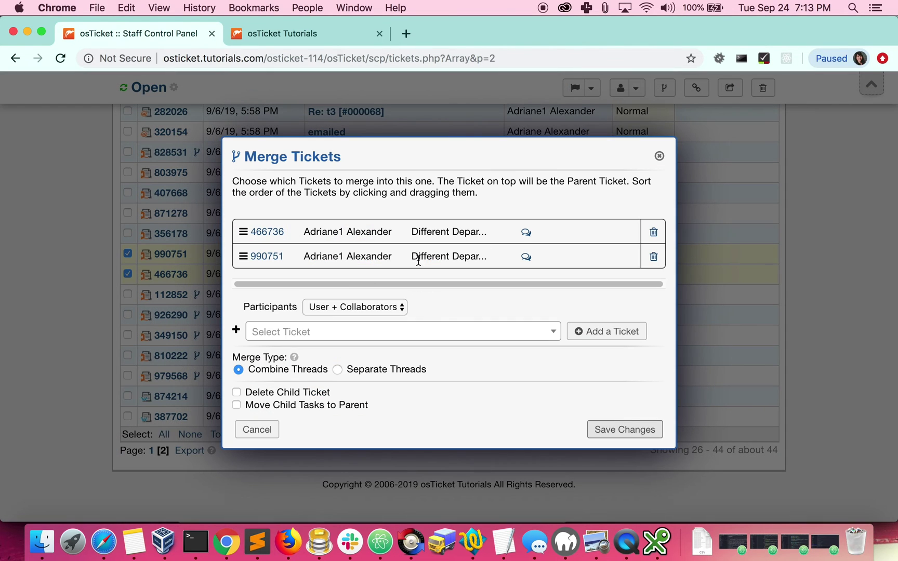
click(243, 256)
drag(242, 257, 243, 232)
drag(277, 160, 332, 174)
drag(300, 248, 301, 280)
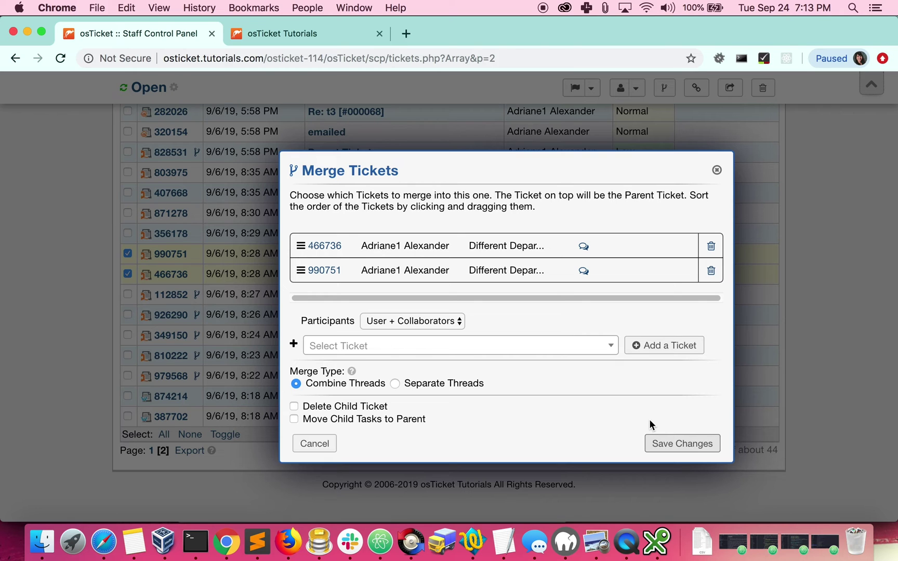
click(662, 445)
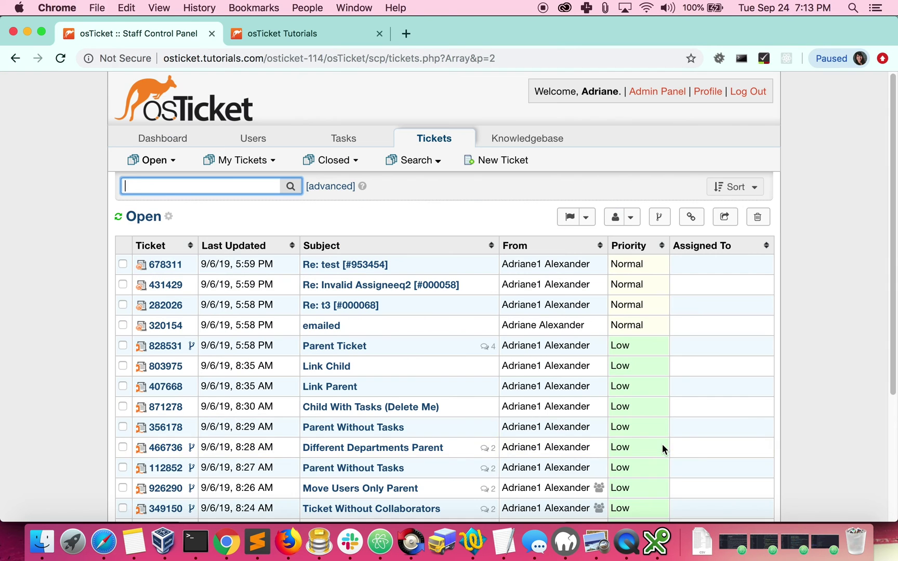
scroll(15, 298, down, 5)
right_click(167, 274)
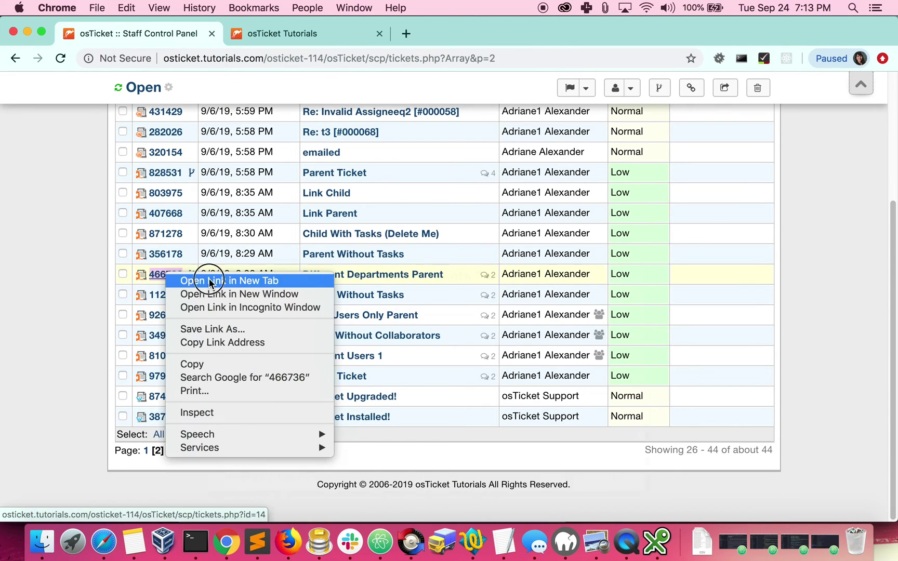
click(210, 283)
click(296, 36)
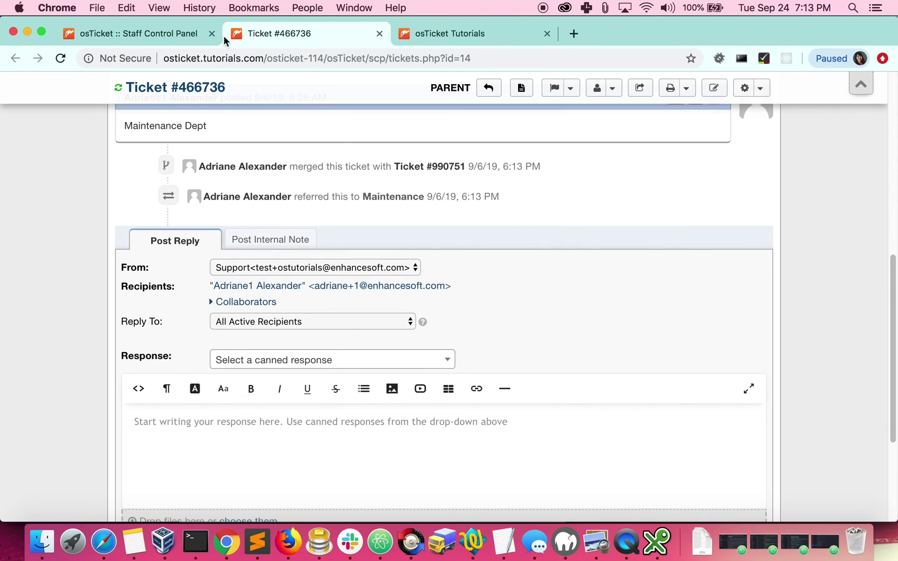
scroll(65, 272, up, 3)
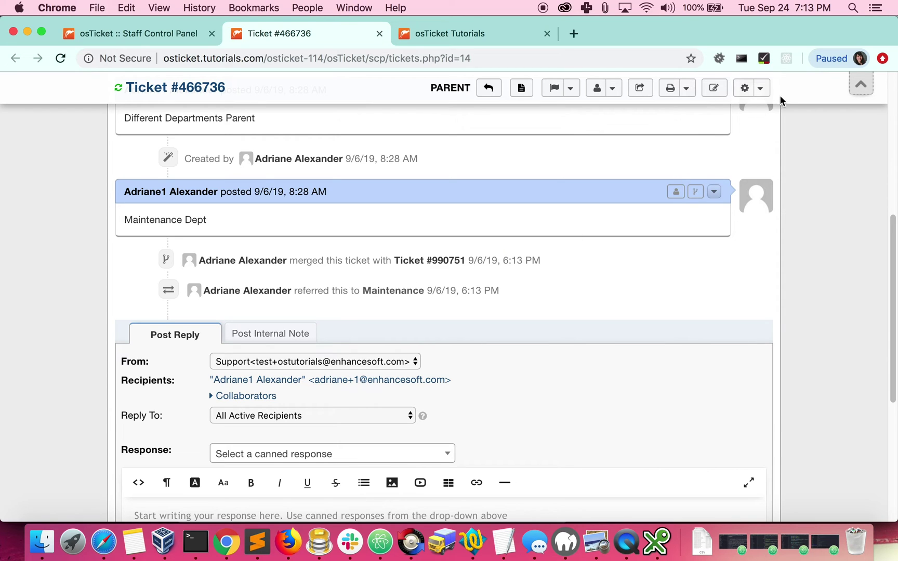
click(761, 89)
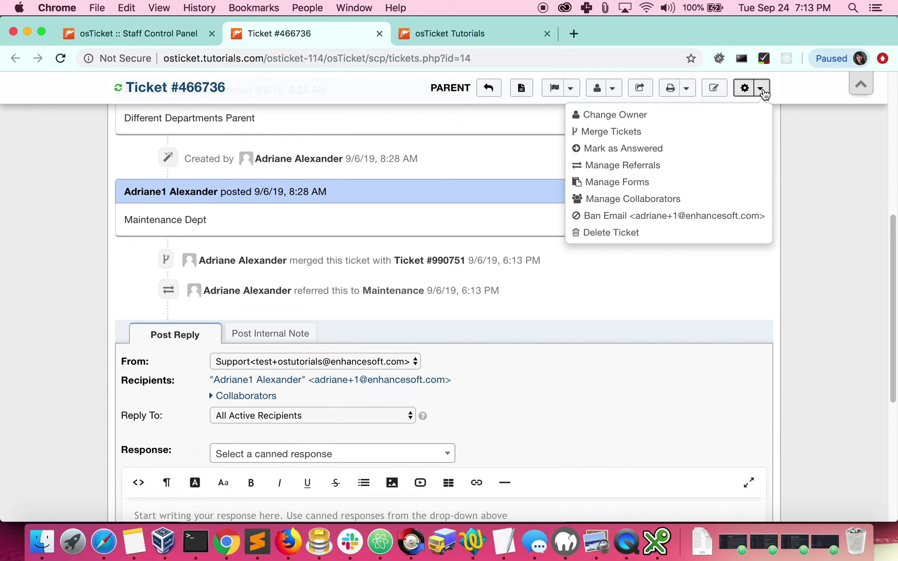
click(650, 166)
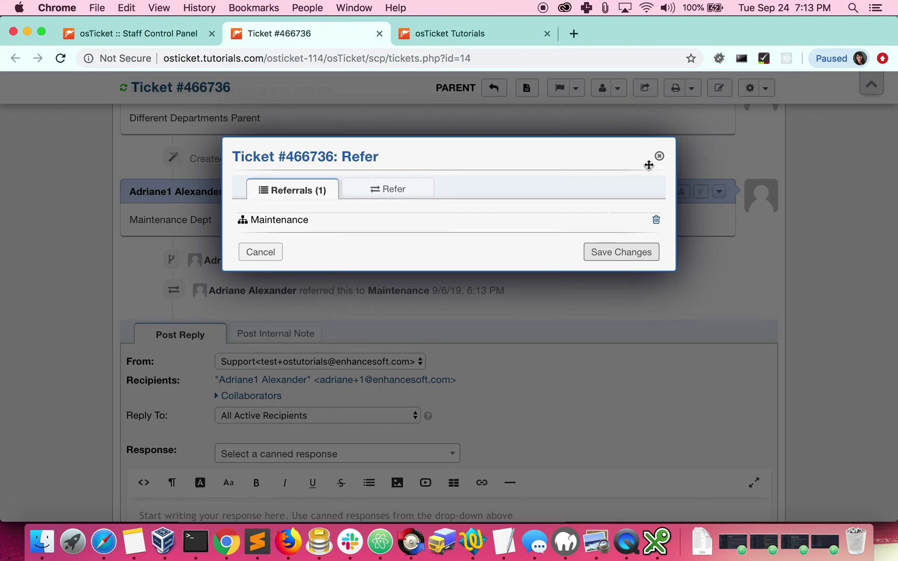
double_click(288, 220)
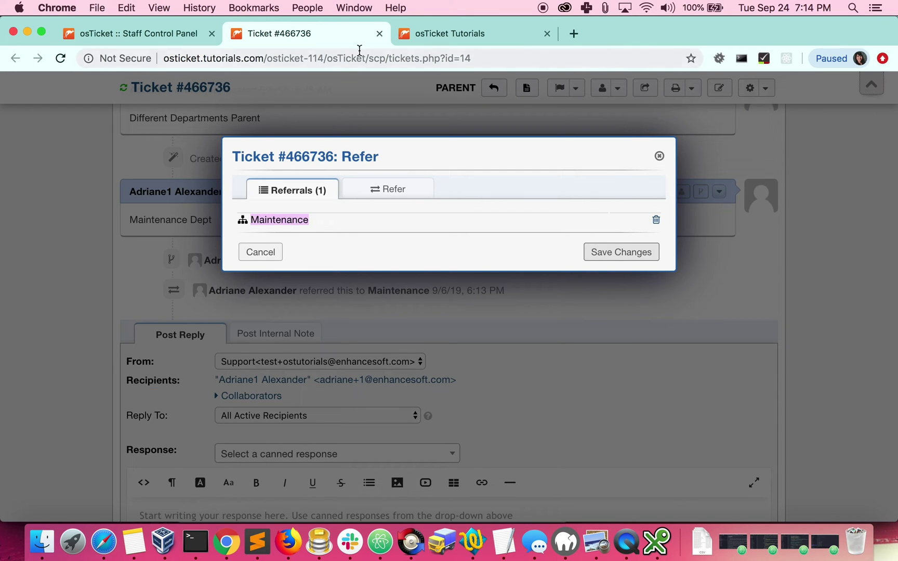
click(378, 35)
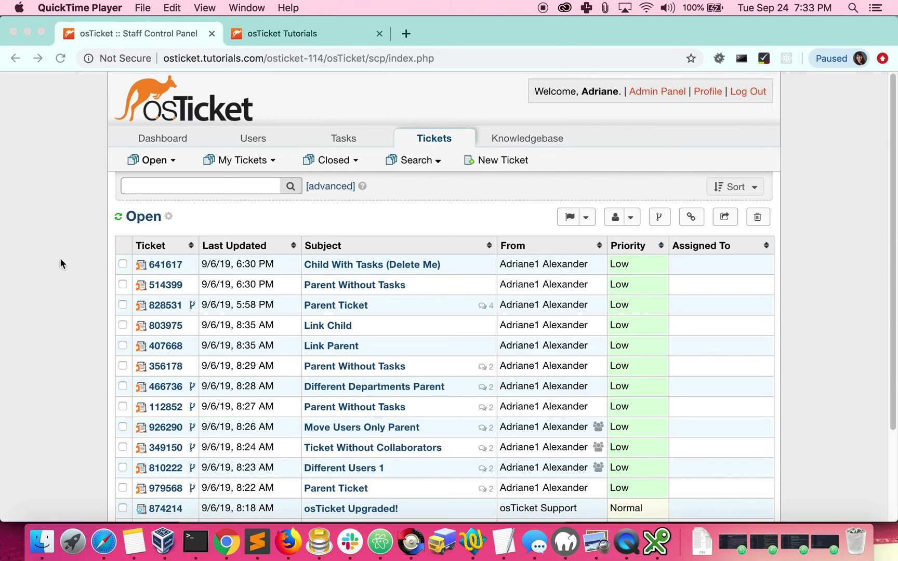
Step: Merge Child With Tasks ticket 641617 into 514399 with Delete Child Ticket enabled
click(117, 263)
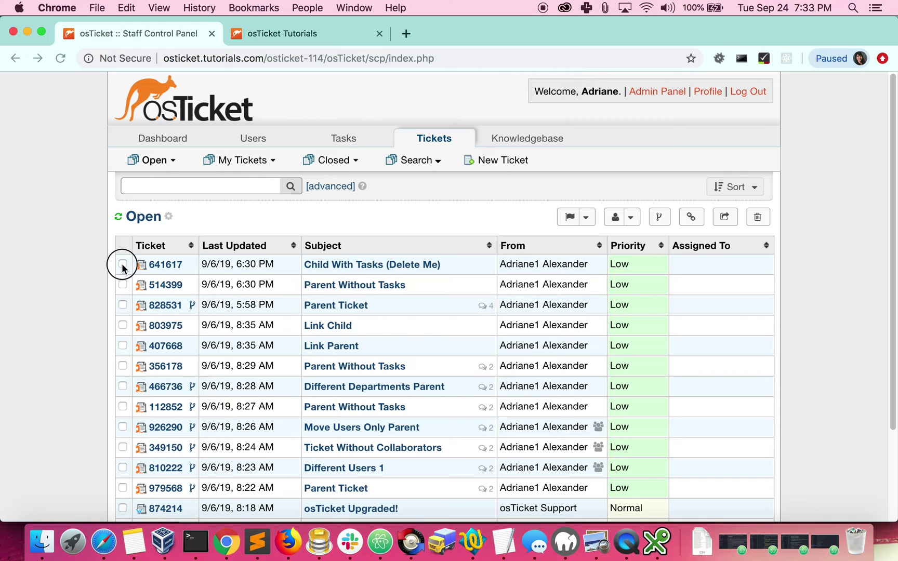
click(122, 266)
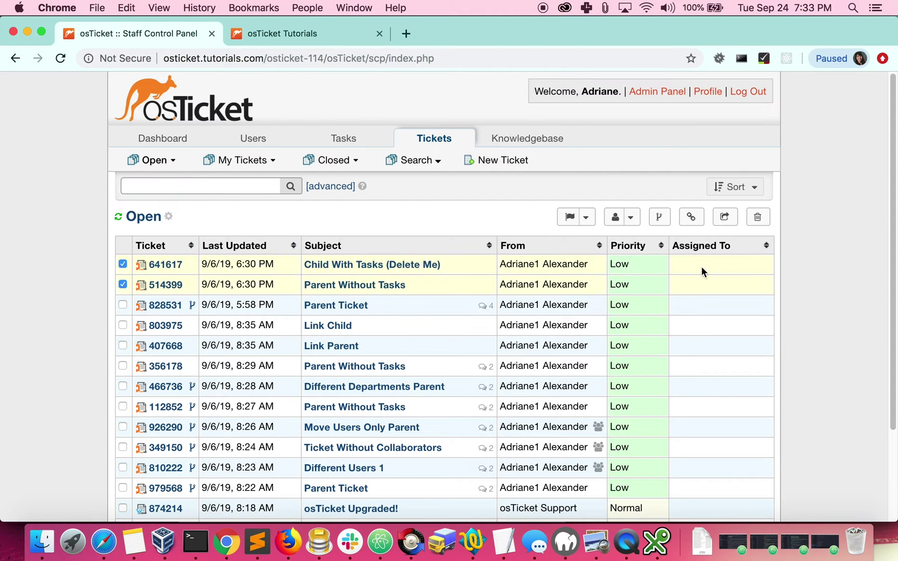
click(659, 217)
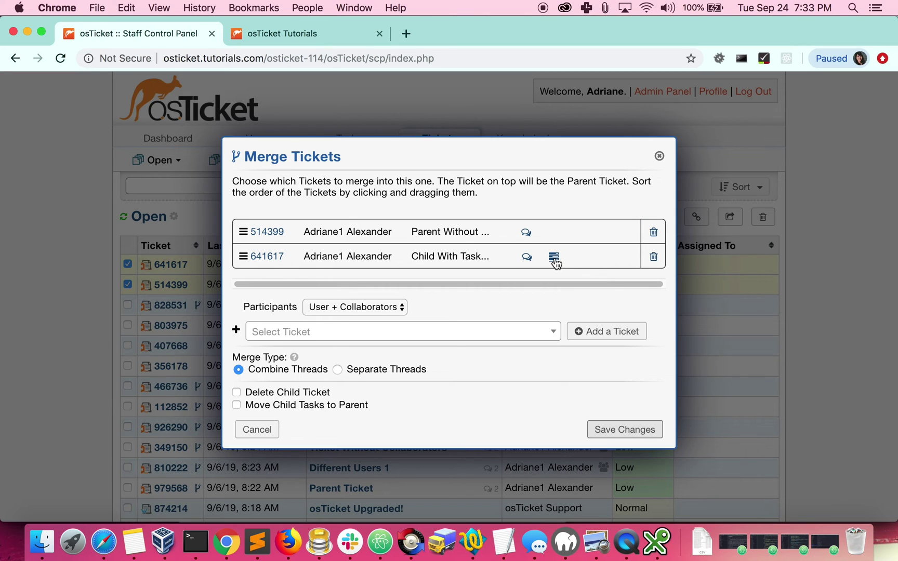
mouse_move(555, 261)
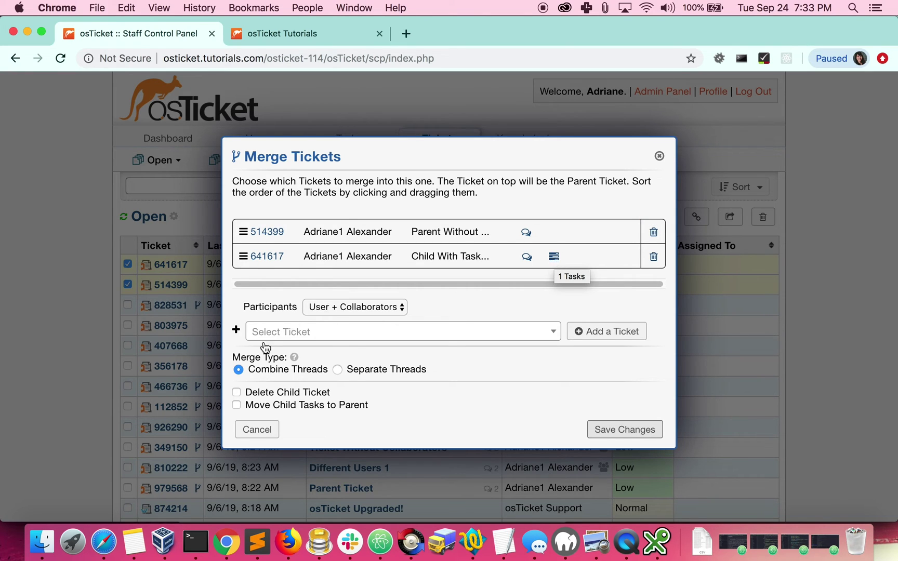
click(237, 393)
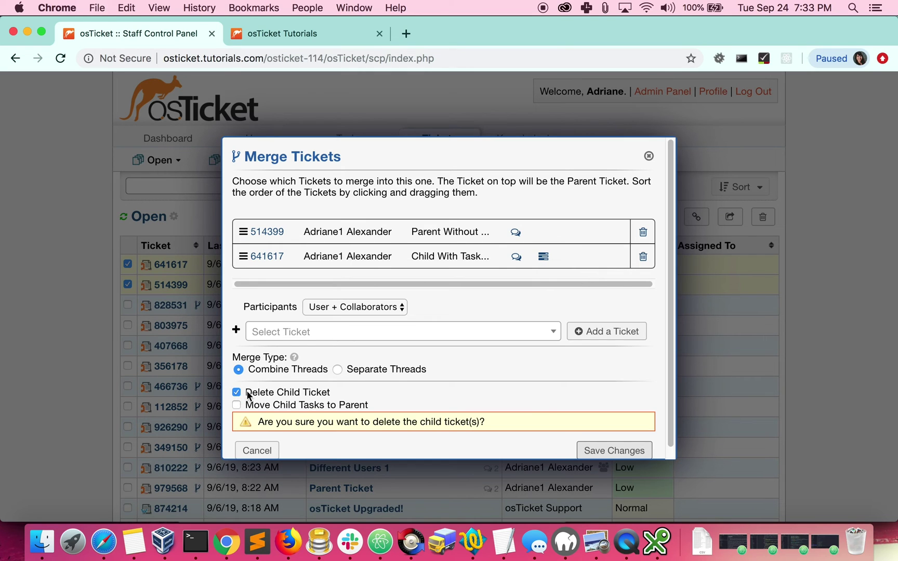
click(602, 455)
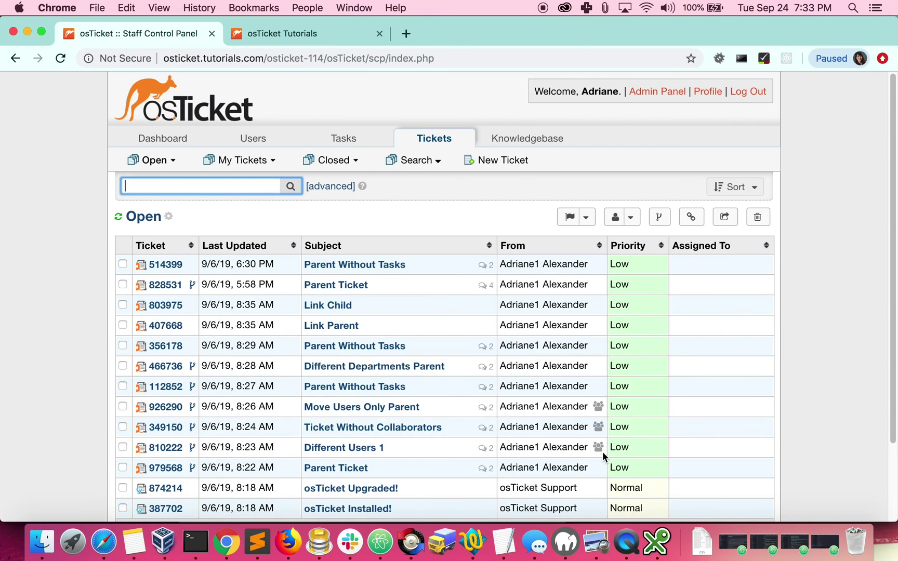
Step: Open ticket 514399 in a new tab, review its merged thread, and view its single task #641617
right_click(175, 268)
click(219, 271)
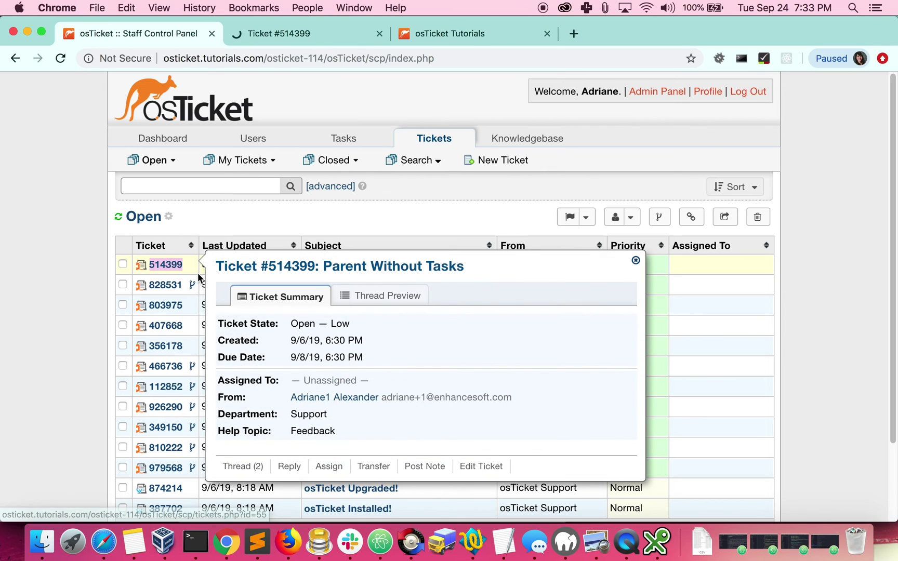
click(301, 34)
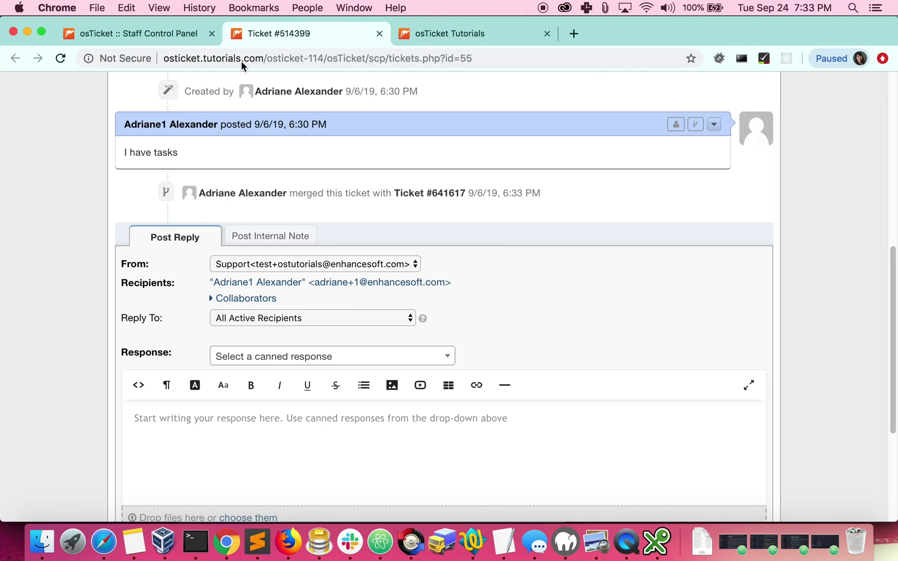
scroll(39, 248, up, 5)
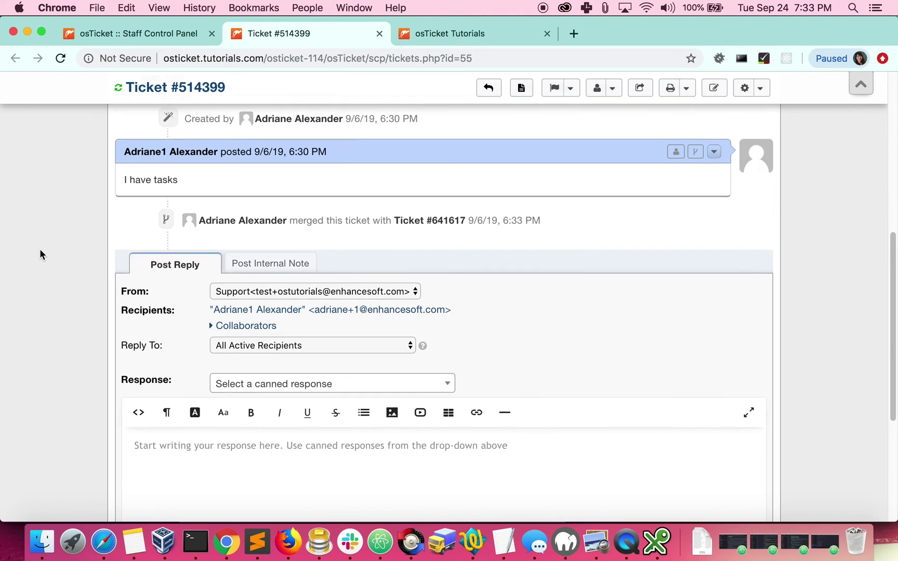
scroll(39, 248, up, 1)
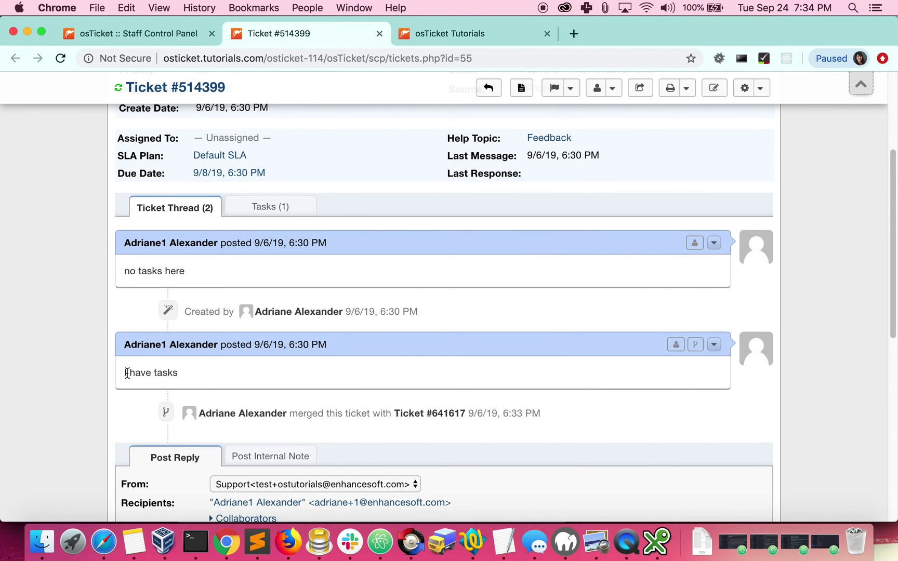
drag(125, 373, 201, 372)
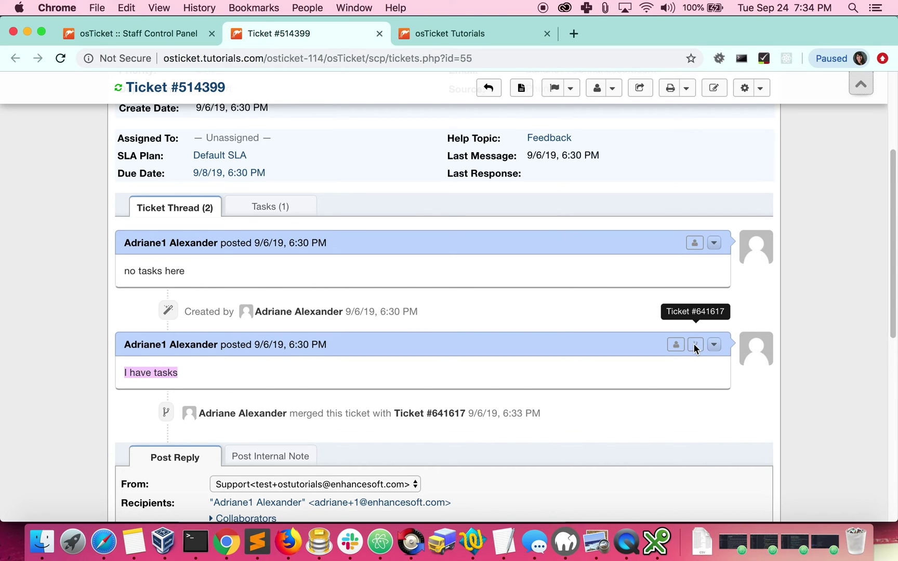
click(289, 213)
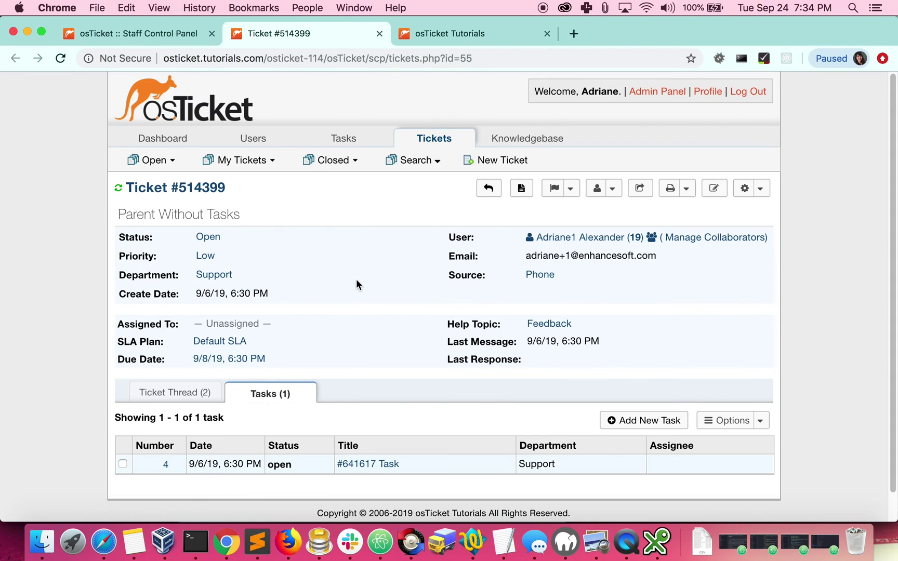
scroll(355, 279, down, 2)
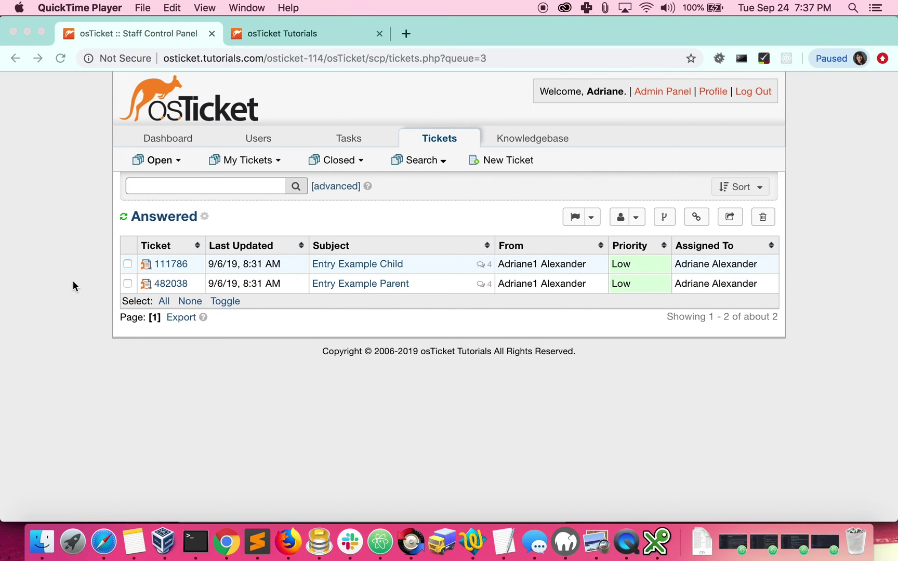
Step: Merge Entry Example Child 111786 into parent 482038, then open 482038 in a new tab
click(141, 272)
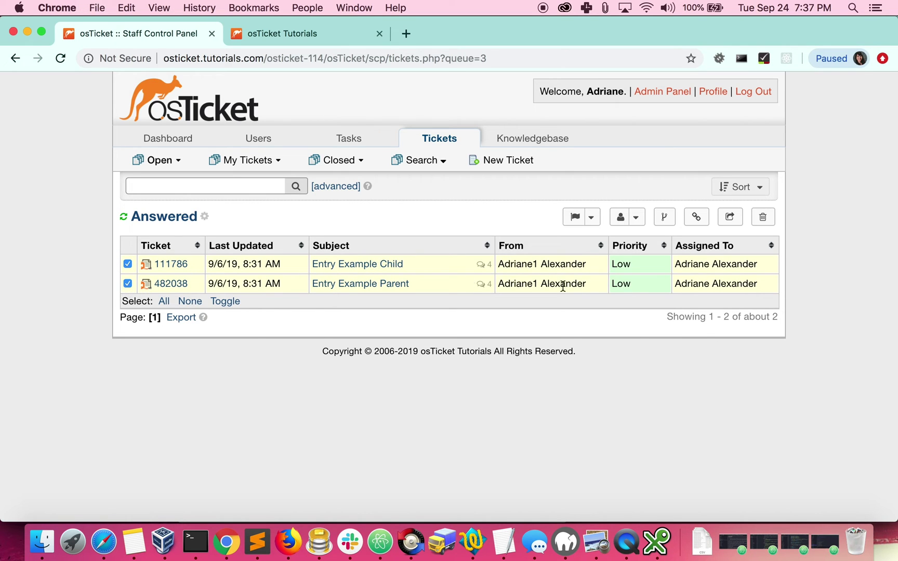
click(666, 216)
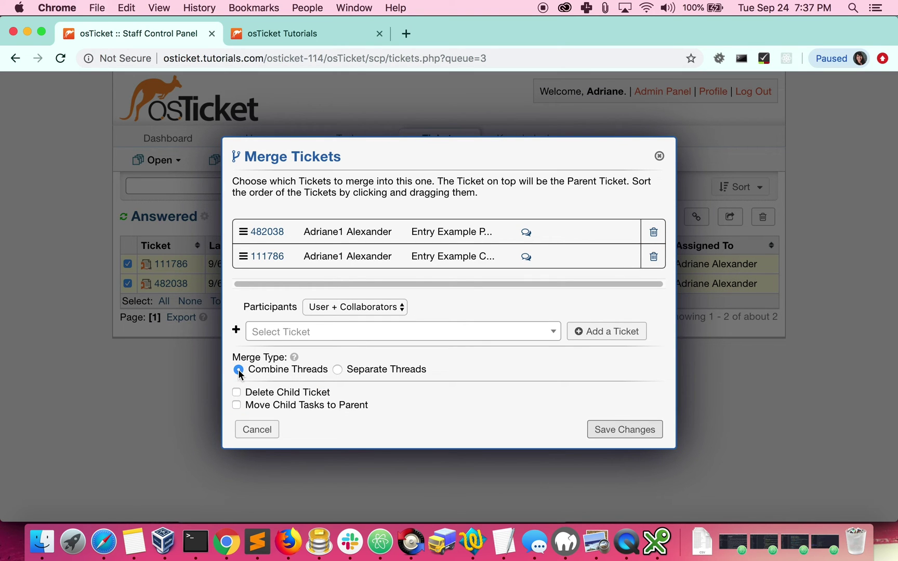
click(638, 430)
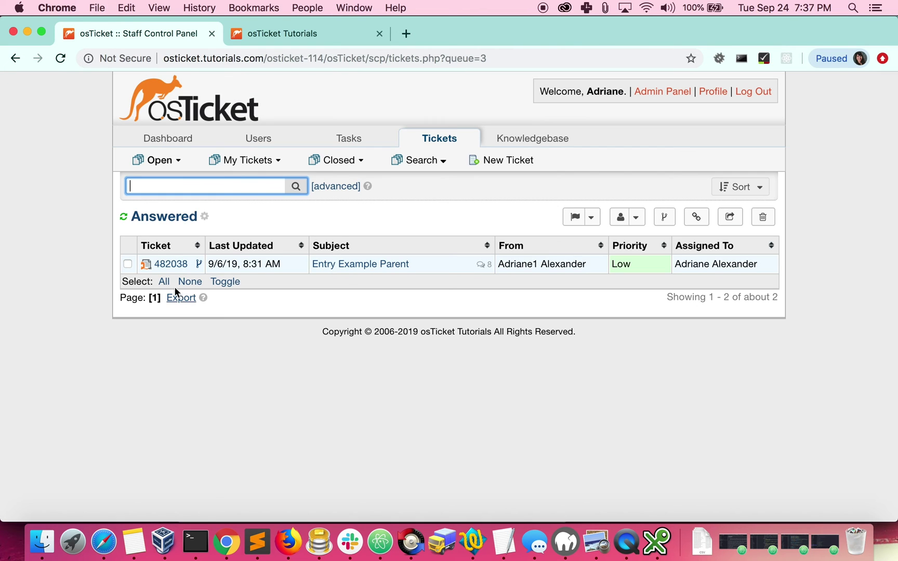
click(171, 265)
click(188, 272)
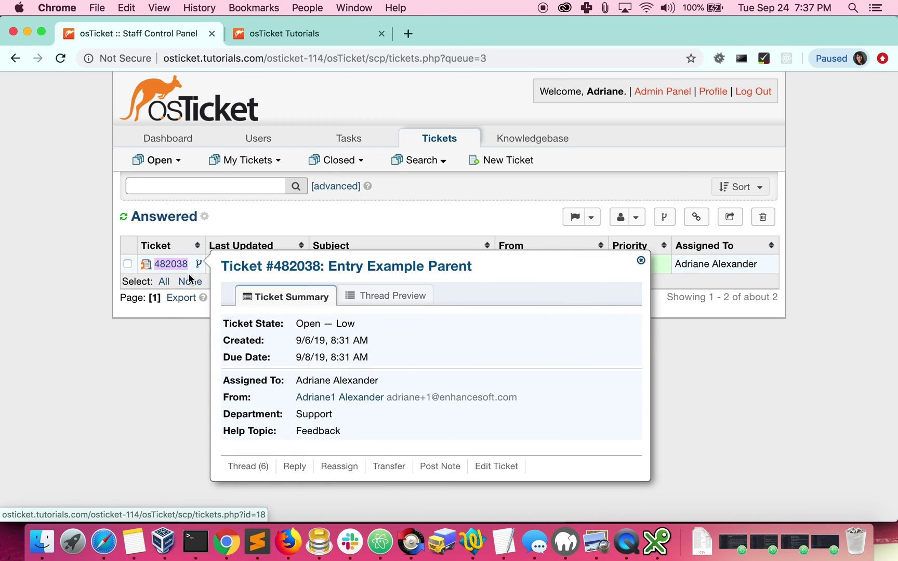
Step: Review ticket #482038's combined thread: Parent Original, Child original and replies 1–6
click(281, 32)
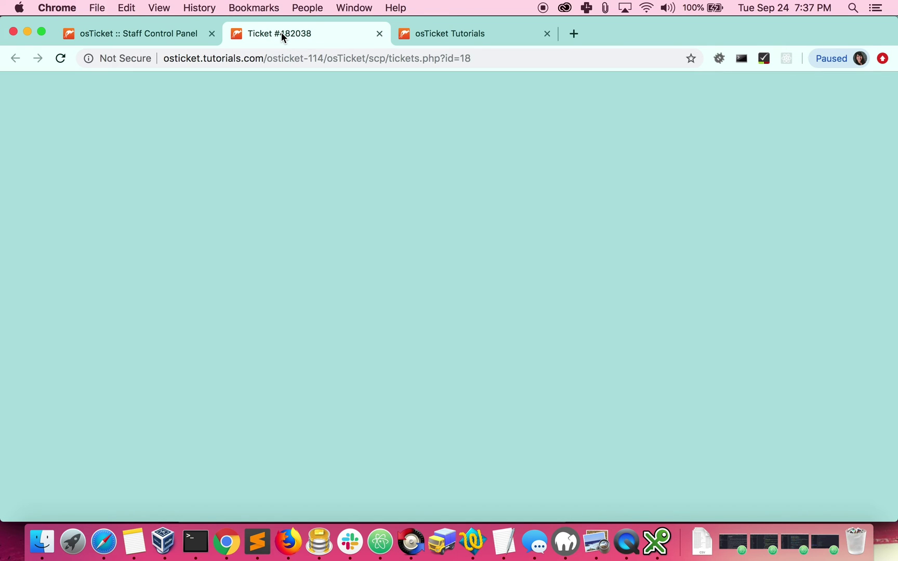
scroll(108, 241, up, 8)
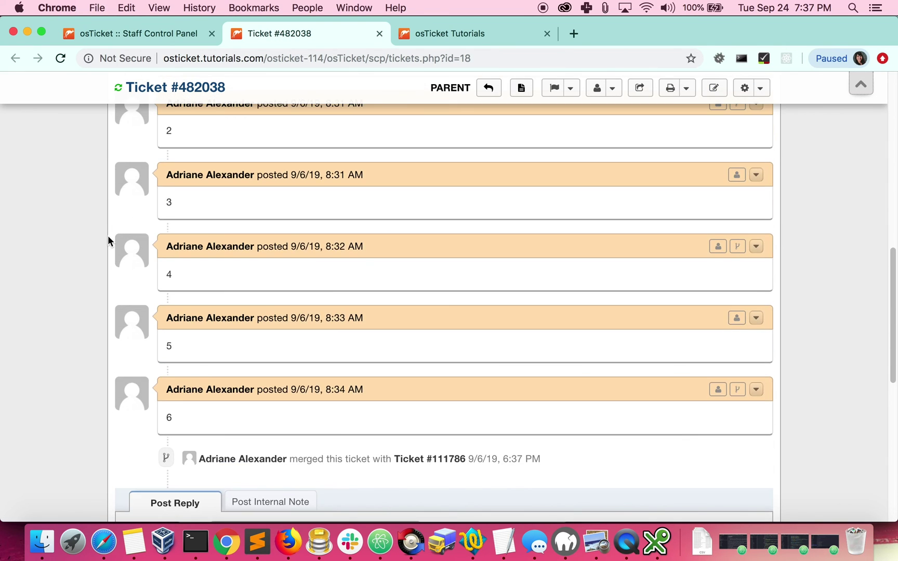
scroll(108, 240, up, 3)
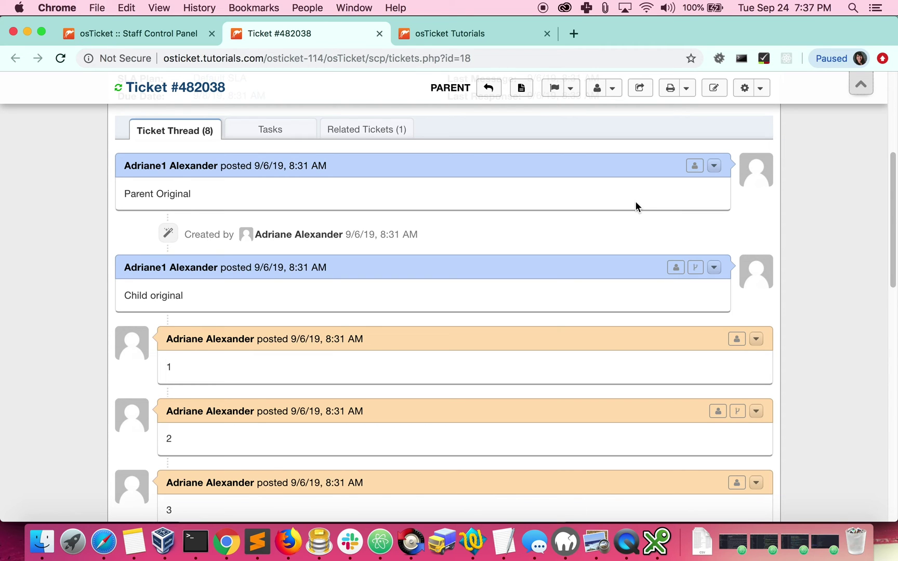
scroll(635, 201, down, 1)
scroll(636, 206, down, 2)
scroll(636, 206, down, 3)
scroll(636, 206, down, 1)
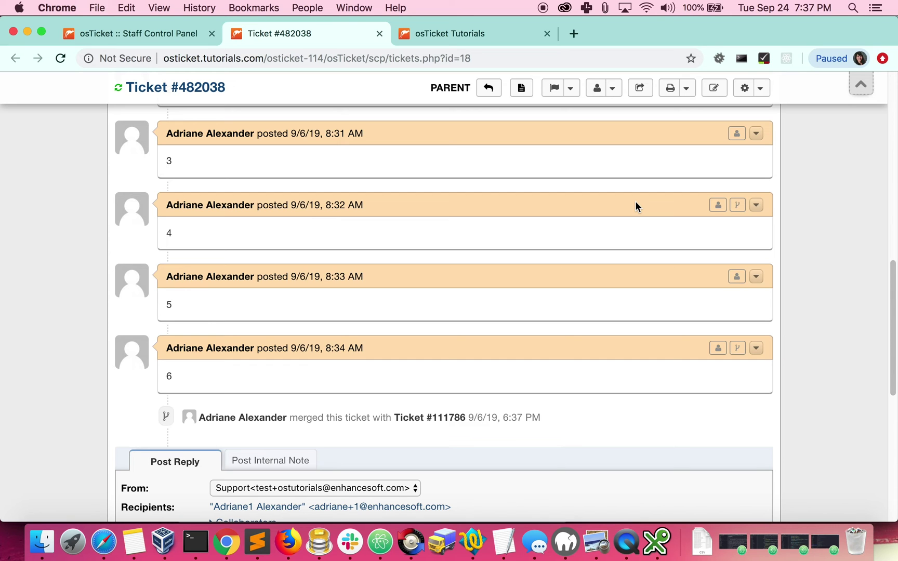
scroll(635, 202, up, 8)
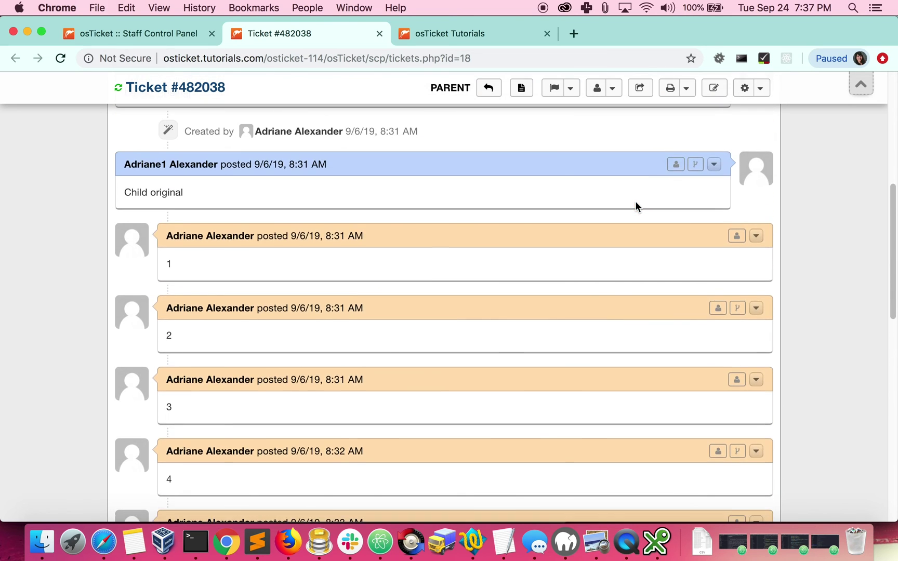
Step: Switch ticket 482038's merge to Separate Threads and review the regrouped parent and child posts
click(760, 87)
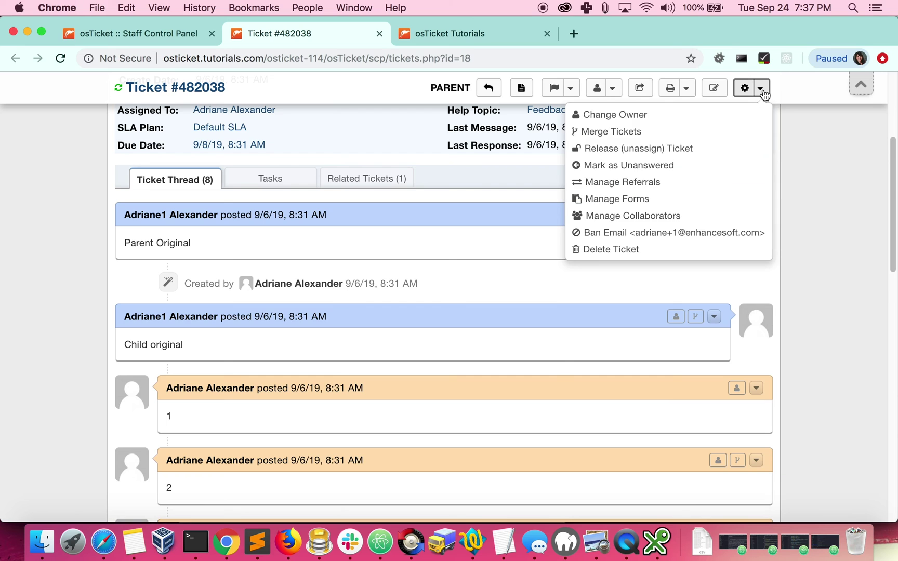
click(650, 132)
click(337, 370)
click(623, 427)
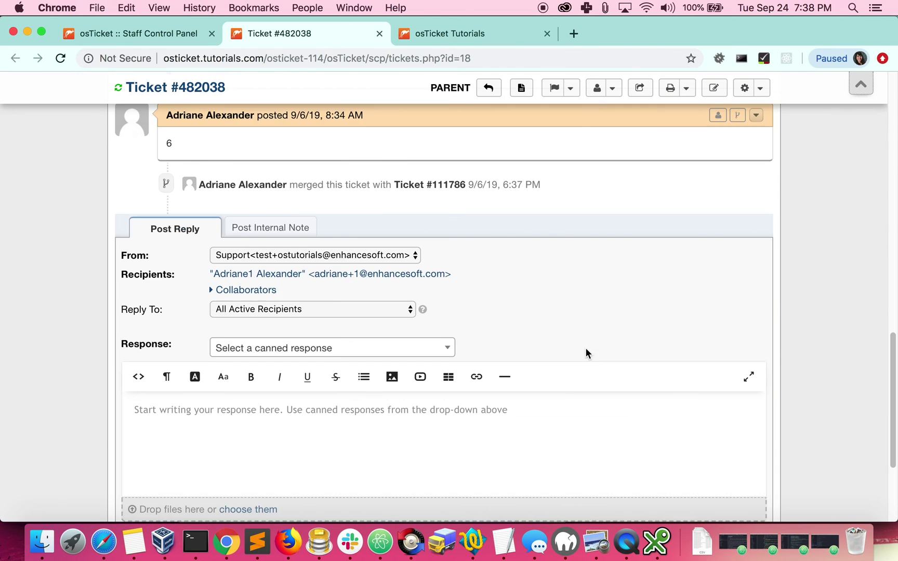
scroll(579, 334, up, 10)
scroll(579, 339, up, 3)
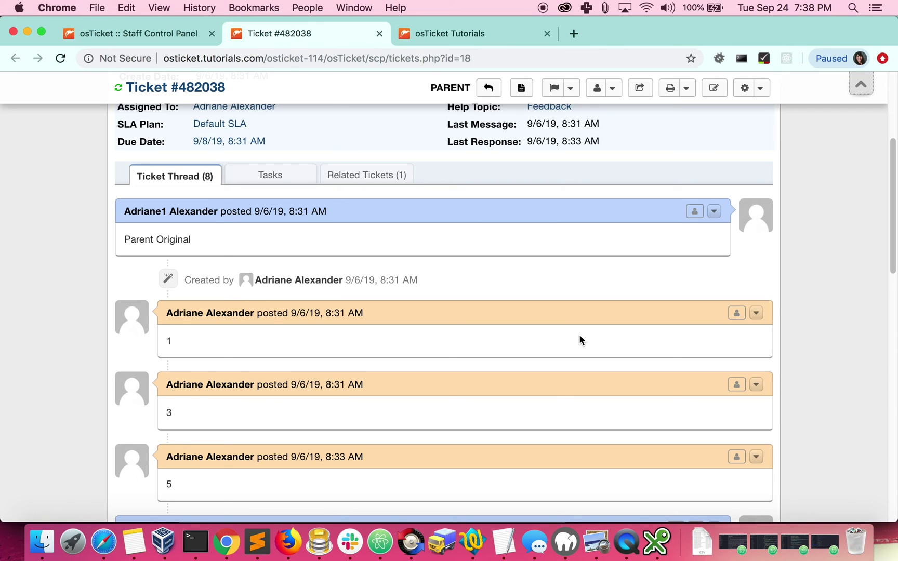
scroll(576, 314, down, 5)
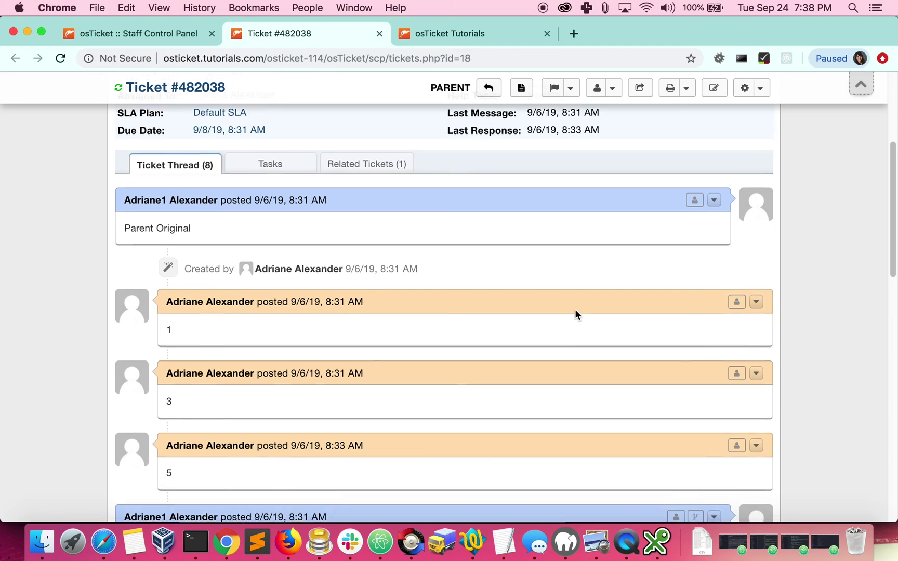
scroll(576, 314, down, 4)
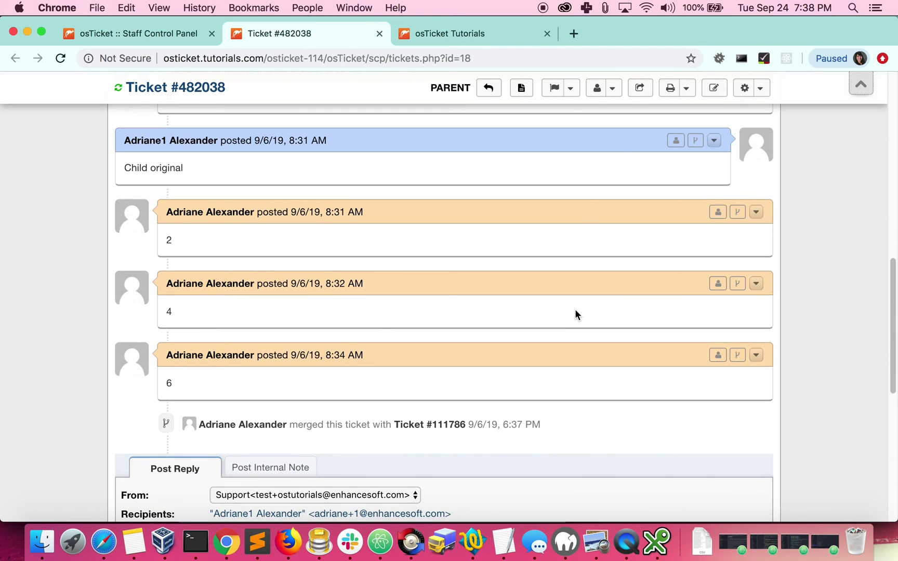
scroll(575, 312, up, 7)
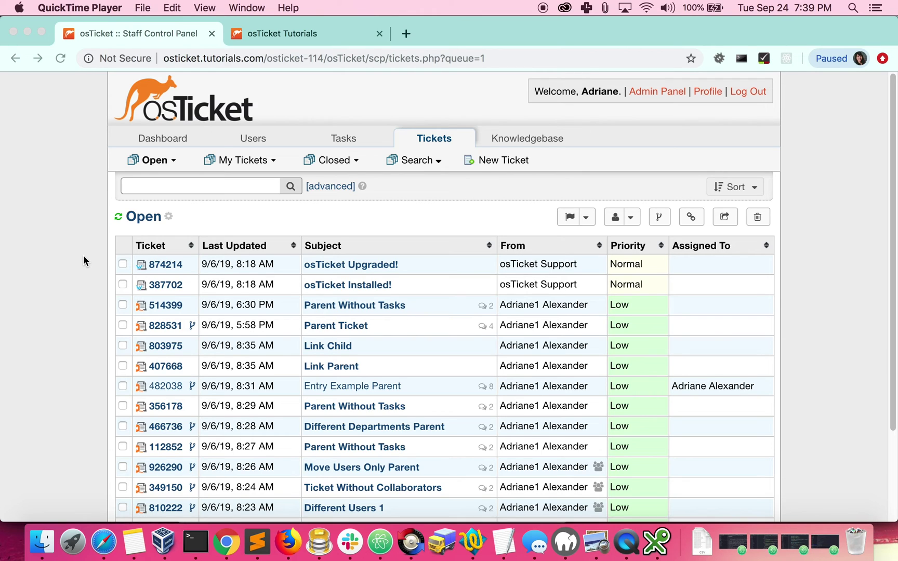
Step: Link tickets 407668 Link Parent and 803975 Link Child together
click(123, 349)
click(122, 346)
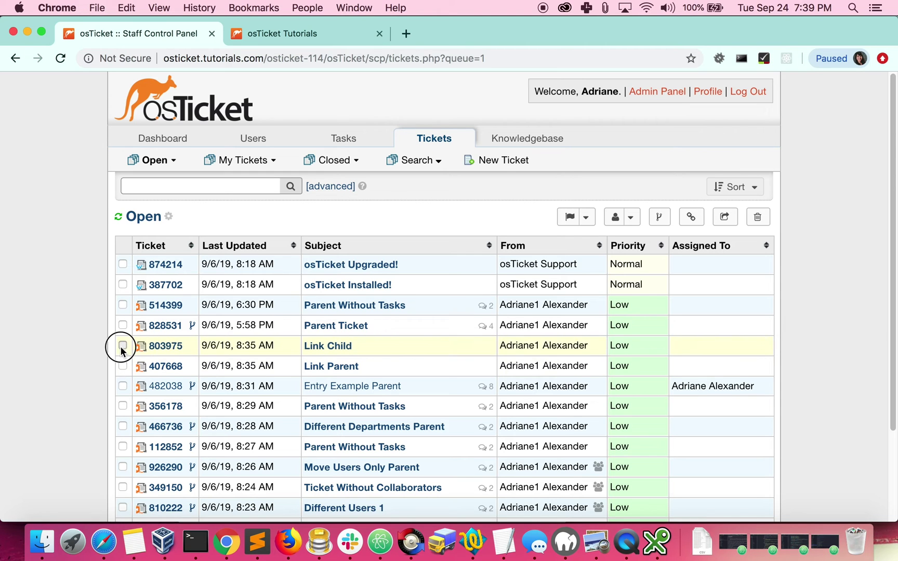
click(692, 217)
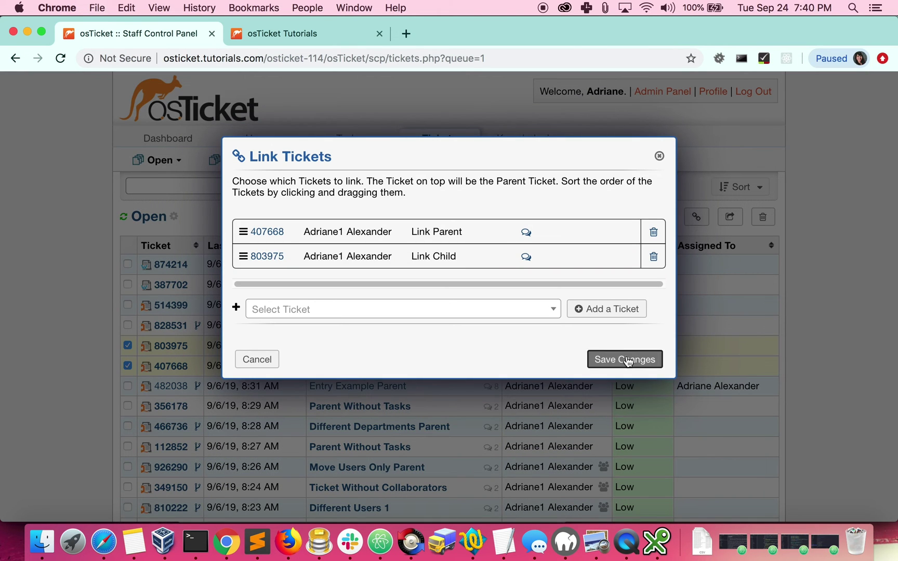
click(627, 359)
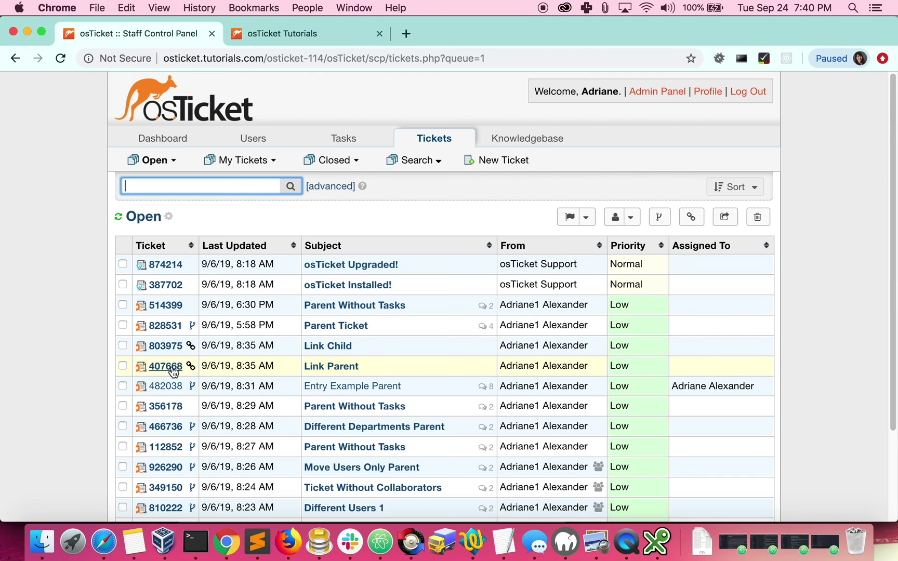
right_click(173, 370)
Step: Open ticket 407668 in its own tab and note its PARENT label
click(214, 339)
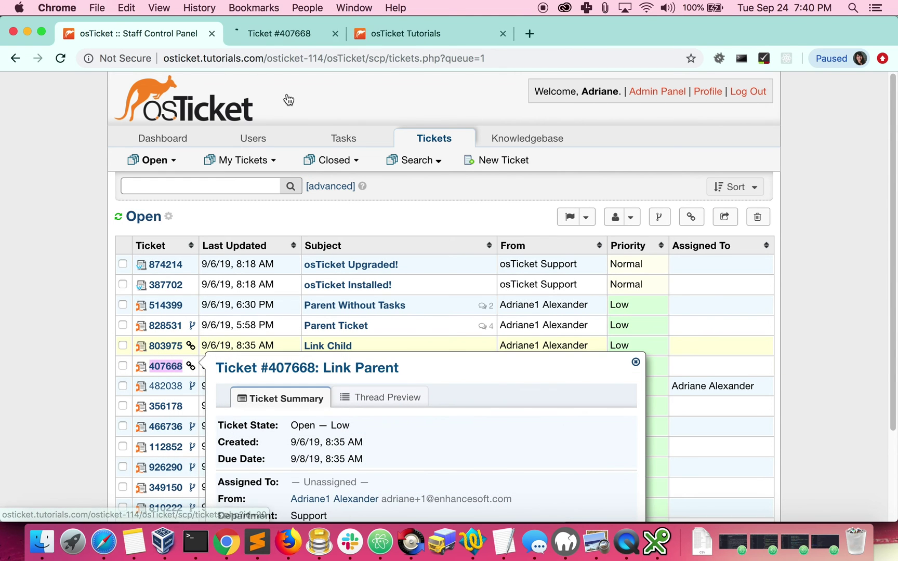
click(288, 35)
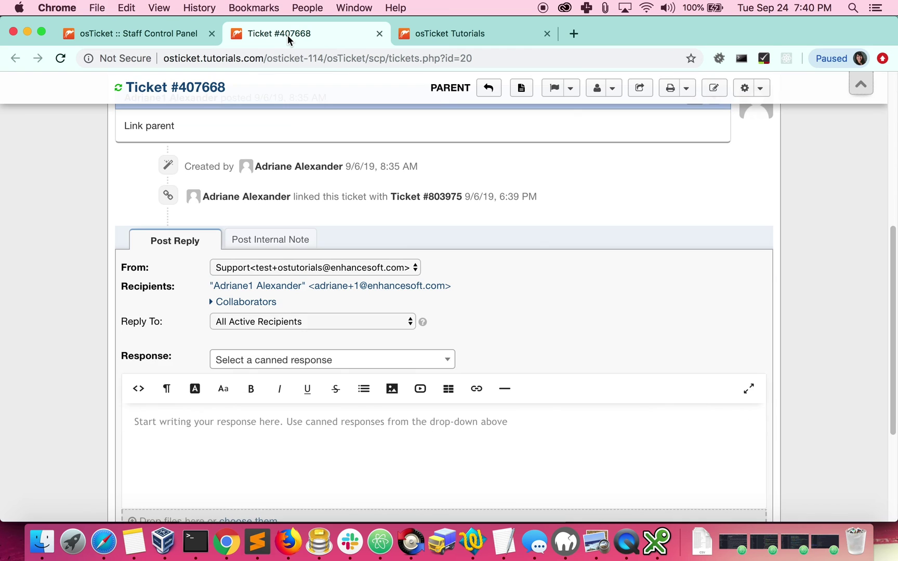
scroll(530, 273, up, 5)
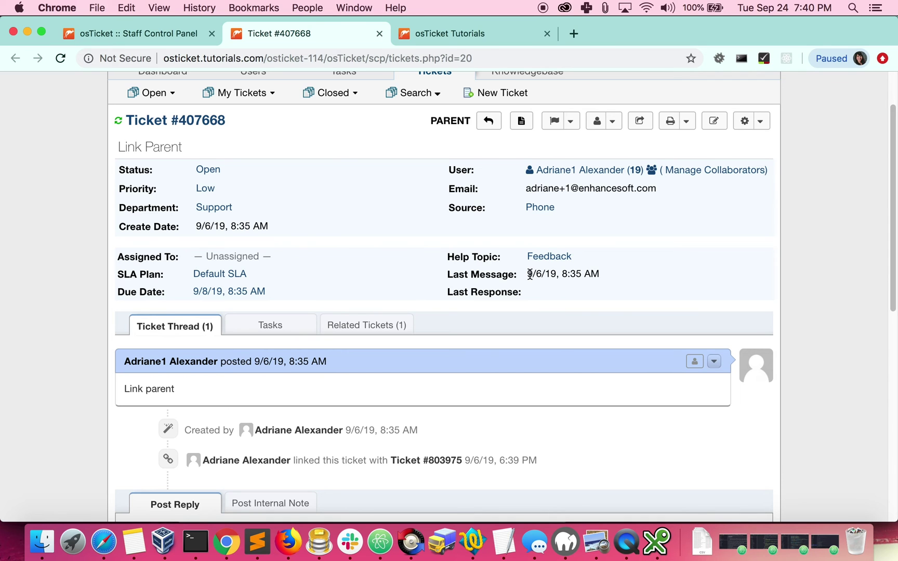
scroll(529, 274, up, 2)
double_click(446, 174)
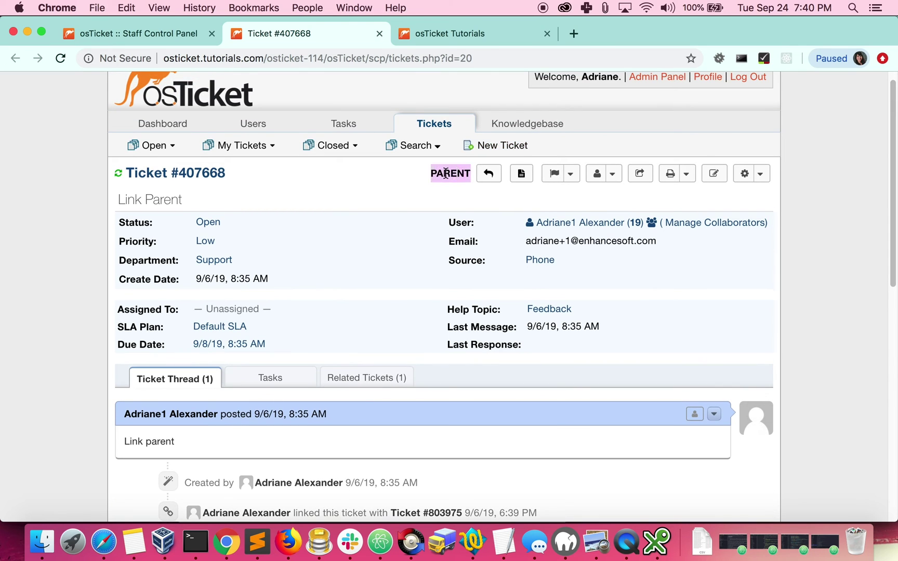
scroll(385, 258, down, 5)
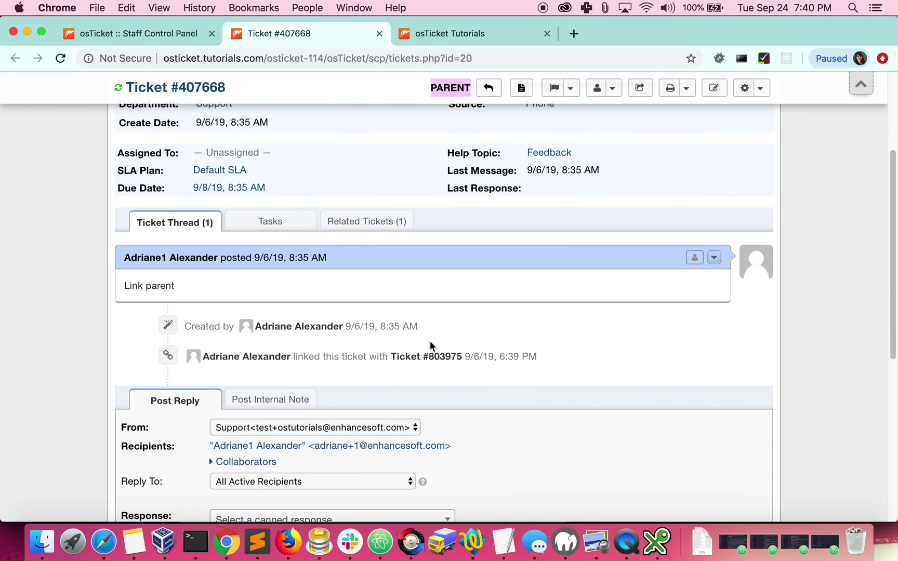
Step: Open linked ticket 803975, note its CHILD label, and check its Related Tickets
click(426, 361)
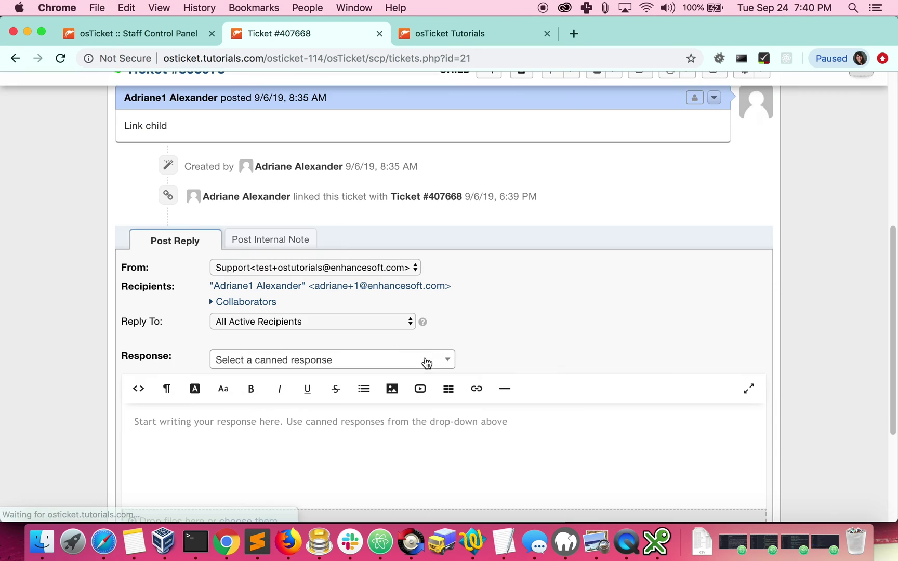
scroll(468, 322, up, 5)
scroll(492, 318, up, 1)
click(448, 87)
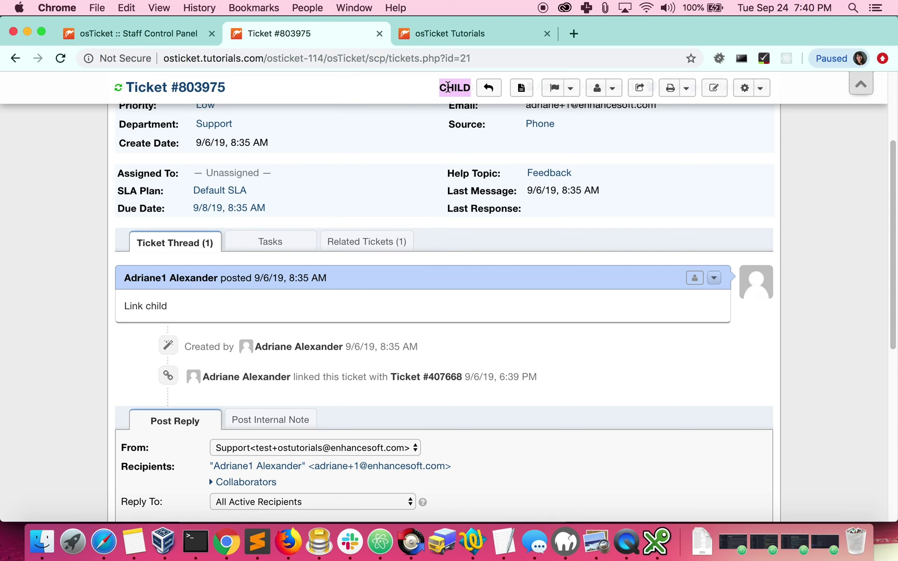
click(344, 241)
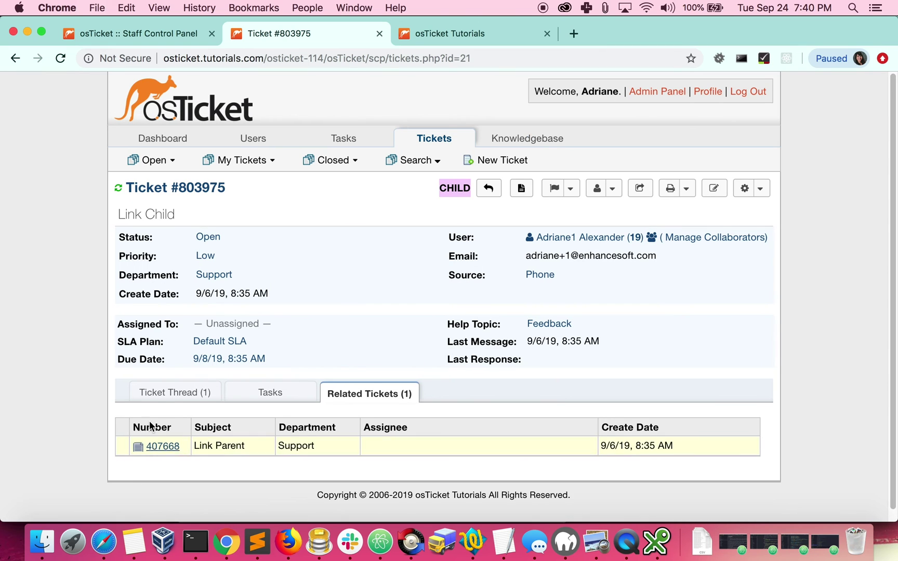
click(166, 406)
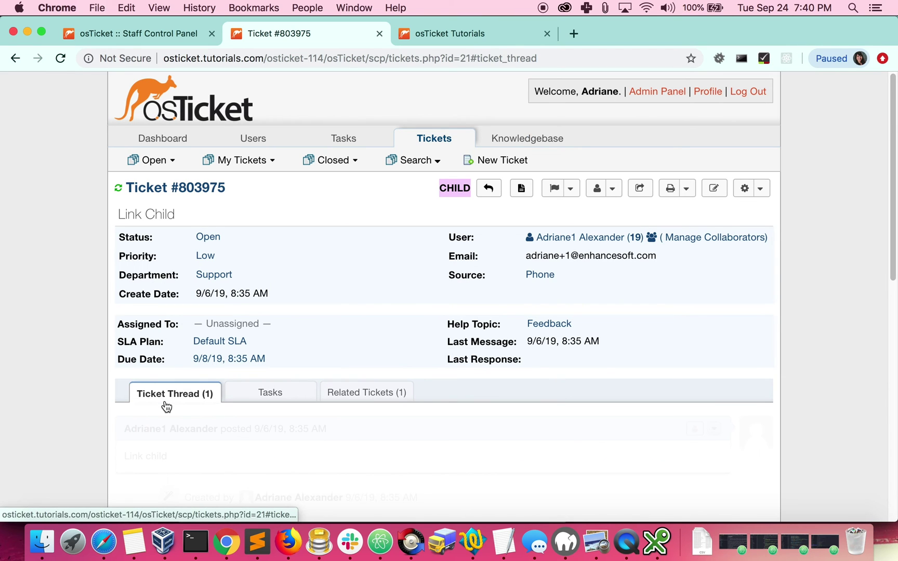
Step: Follow the Ticket #407668 link back to the parent ticket
scroll(88, 399, down, 3)
scroll(402, 387, down, 1)
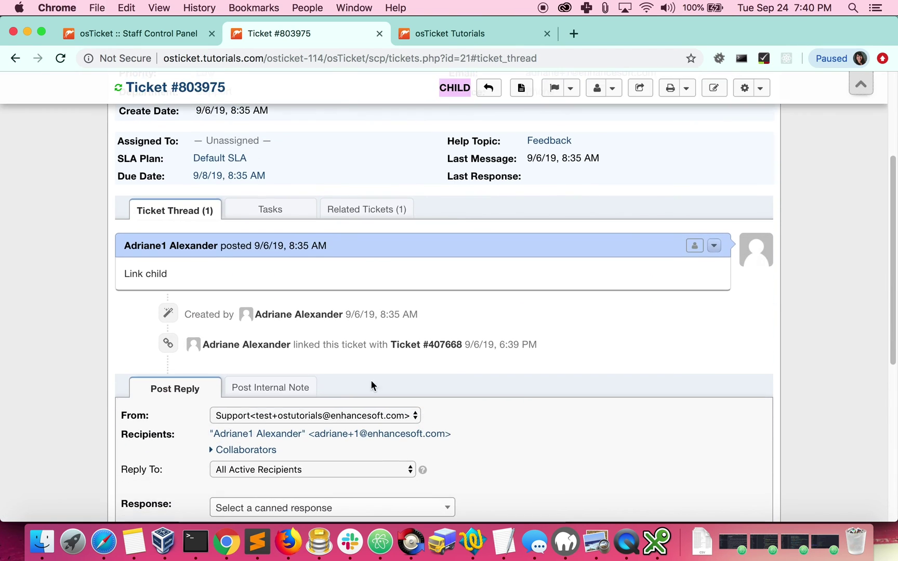
click(438, 345)
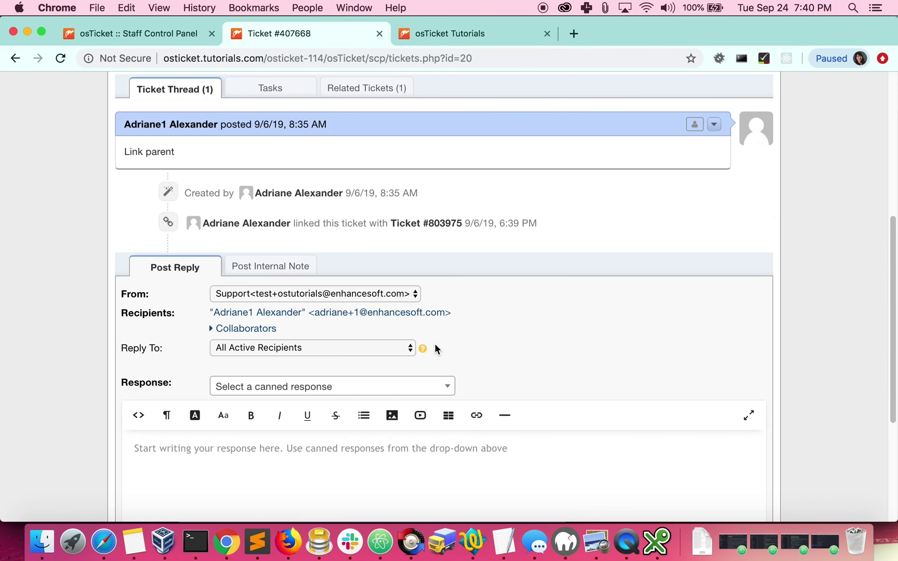
scroll(436, 348, up, 5)
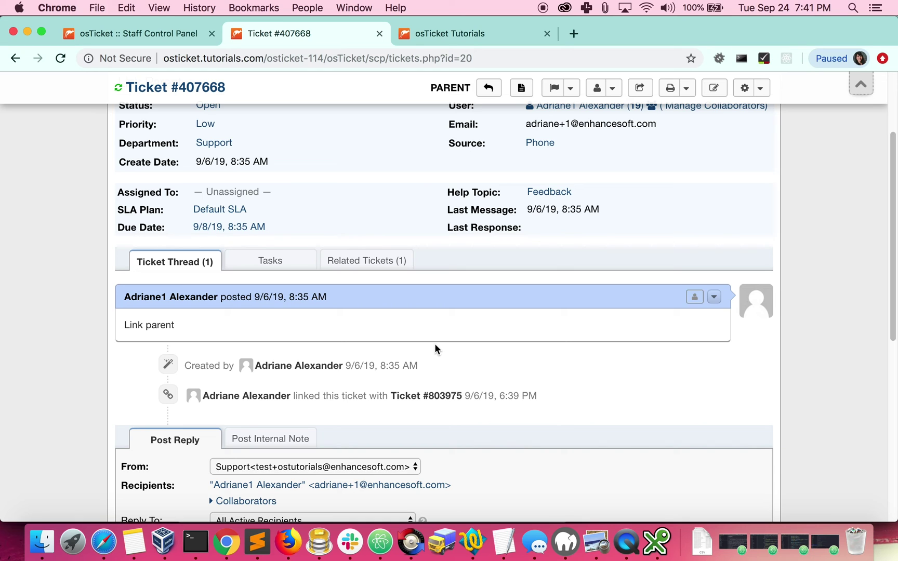
Step: Reverse the link order so Link Child 803975 becomes parent of 407668
click(760, 90)
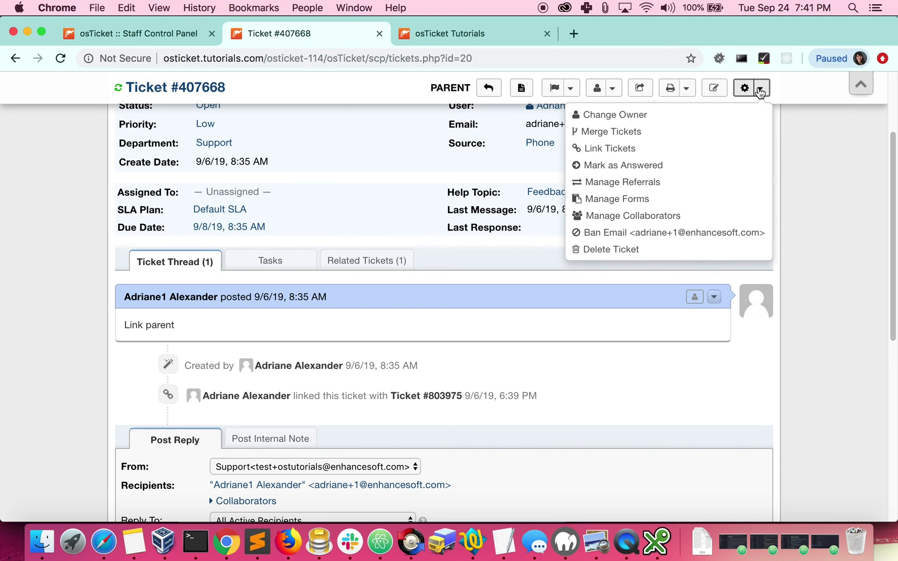
click(645, 149)
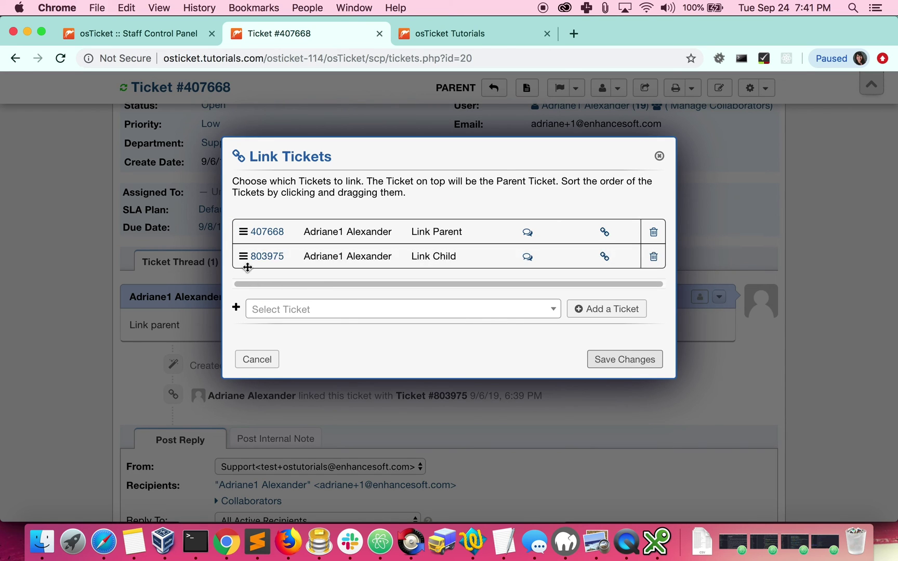
drag(243, 256, 241, 216)
click(619, 364)
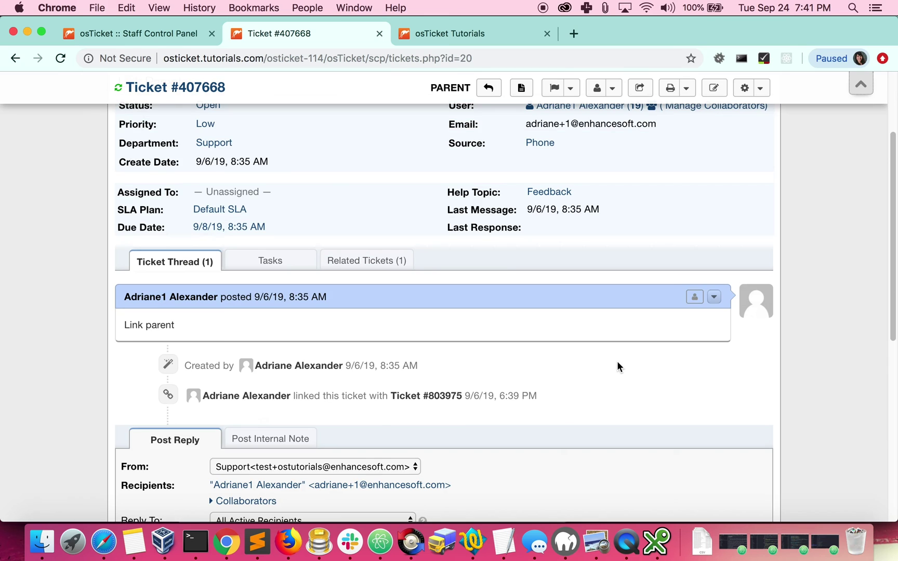
Step: Review 407668's thread for the unlink and relink, then open ticket #803975
scroll(617, 367, down, 6)
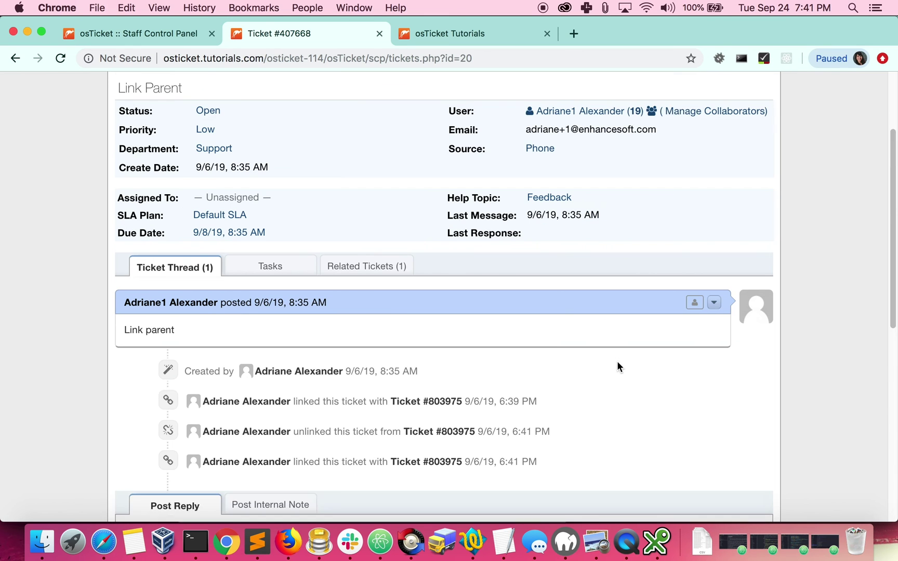
scroll(617, 367, up, 10)
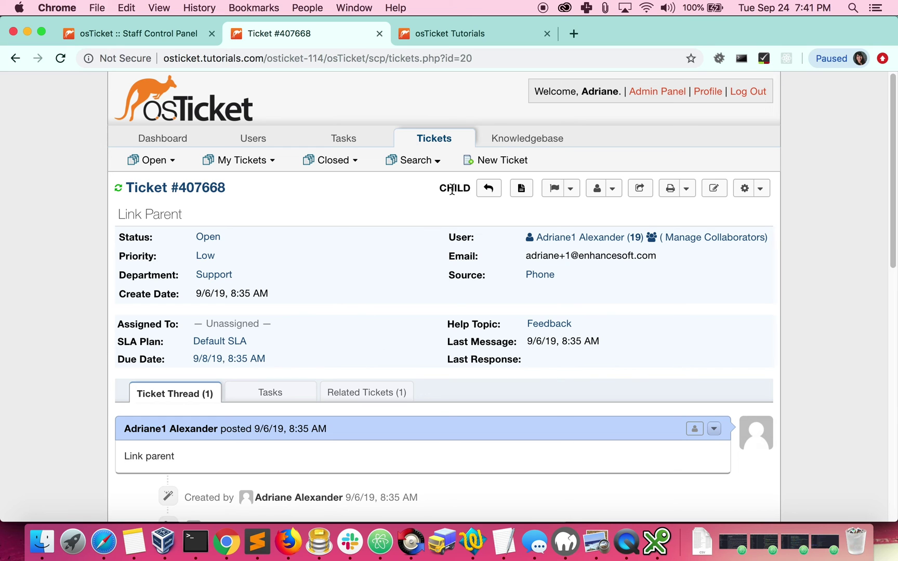
scroll(393, 251, down, 5)
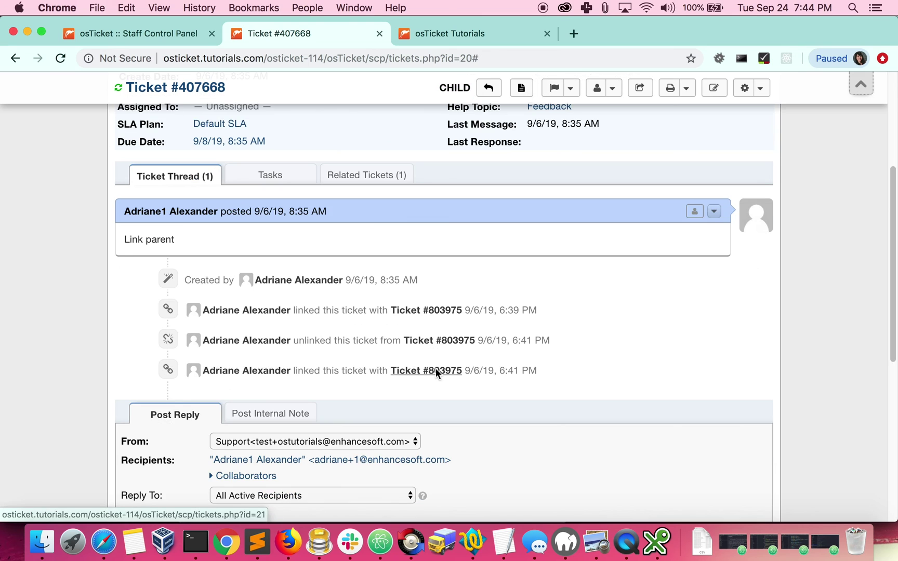
click(437, 370)
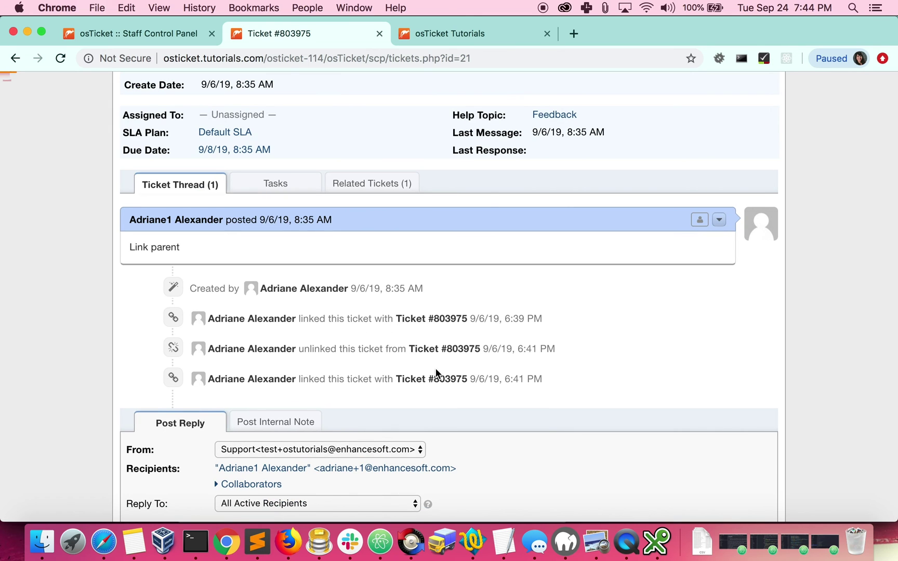
scroll(595, 394, up, 3)
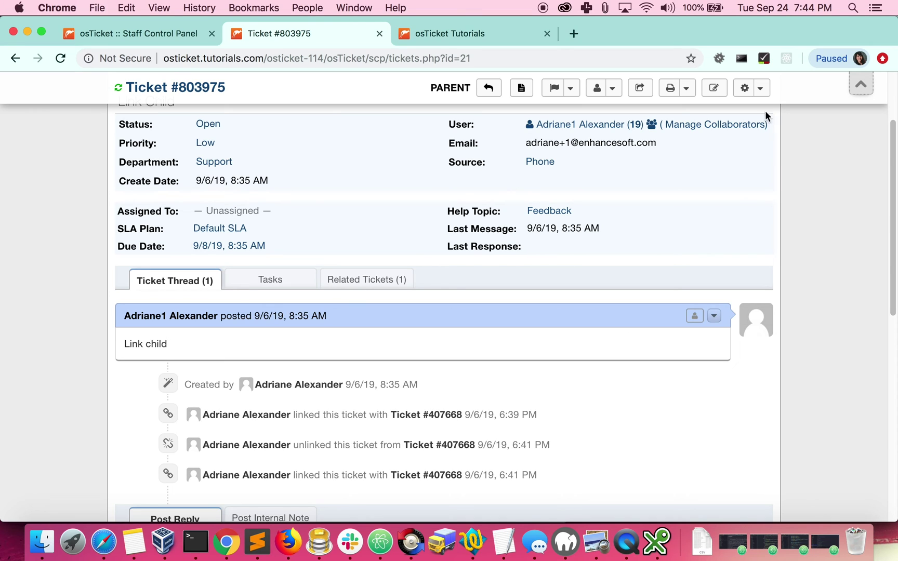
Step: Remove ticket 407668 from #803975's links and check the unlink entry in the thread
click(758, 89)
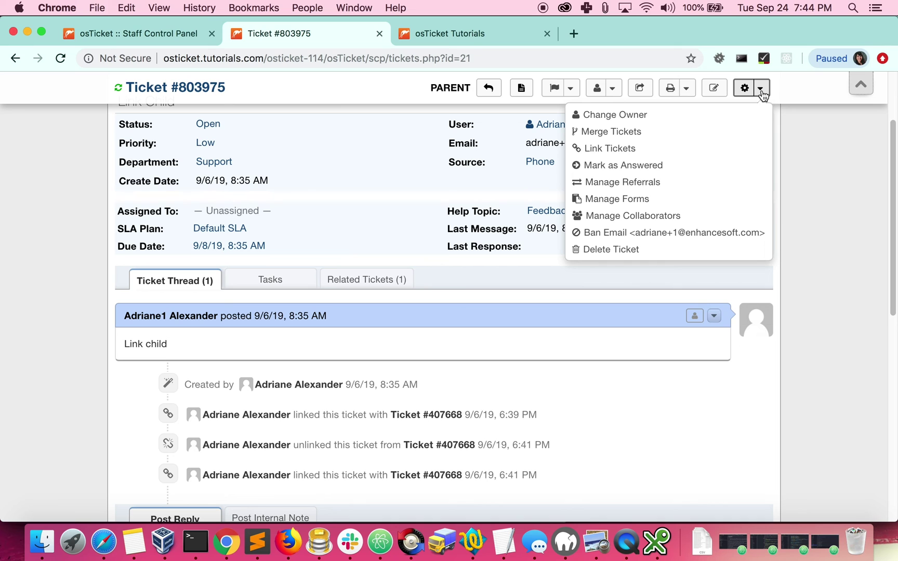
click(679, 150)
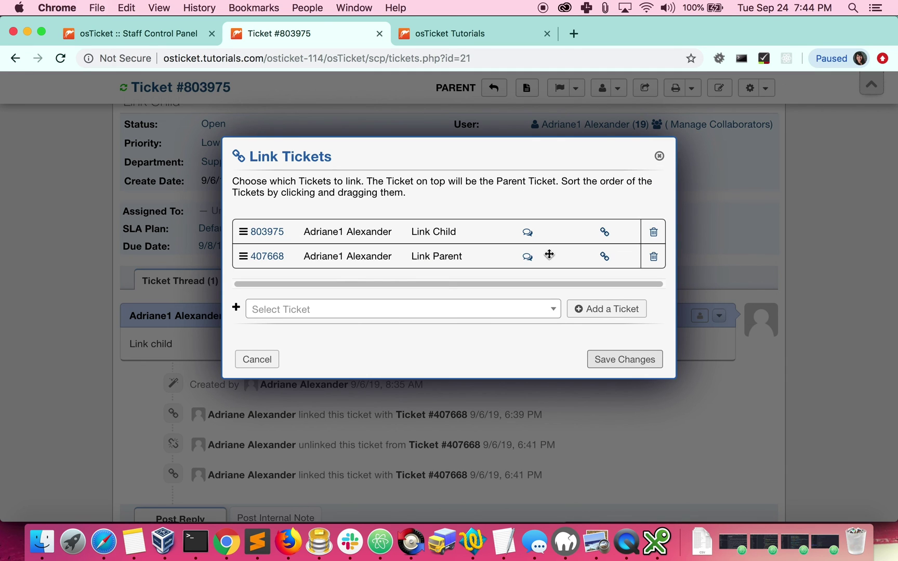
click(653, 257)
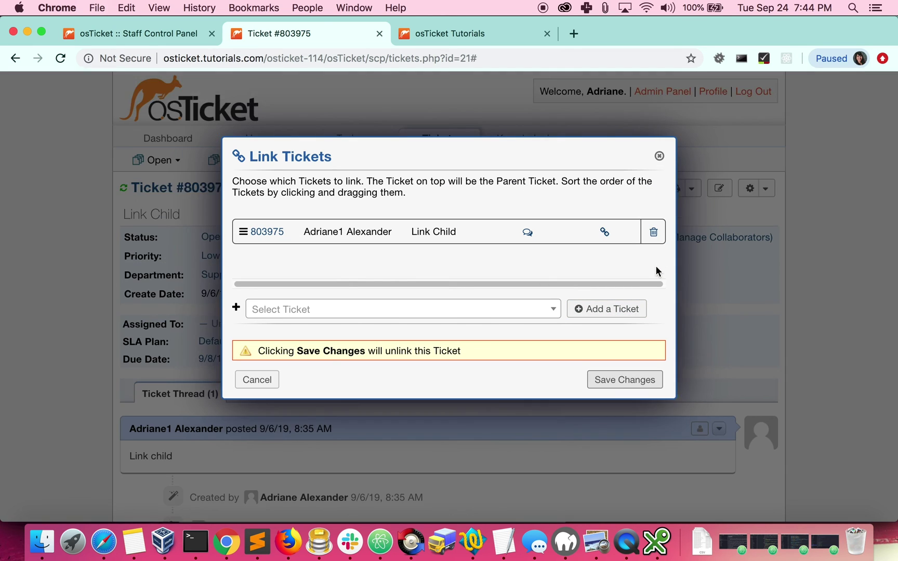
click(622, 382)
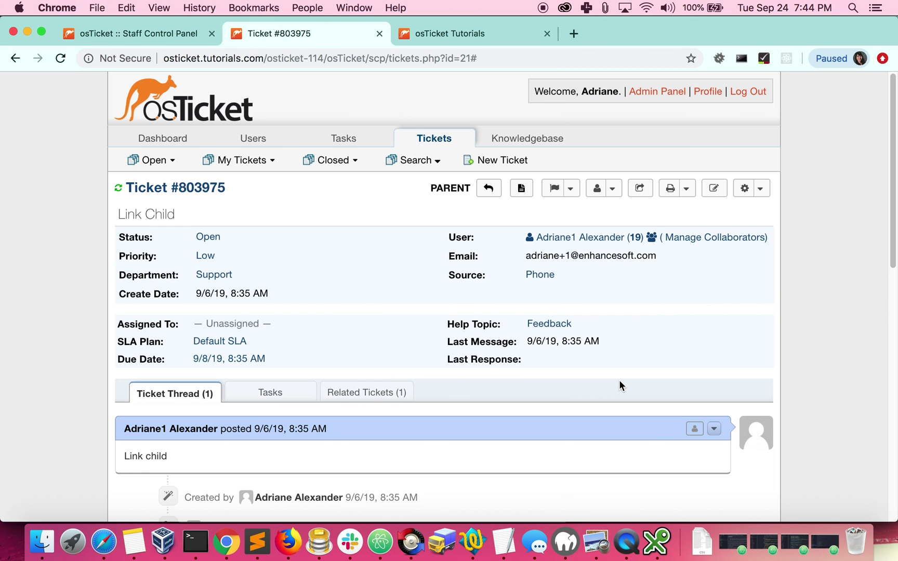
scroll(619, 385, down, 5)
scroll(619, 385, down, 5)
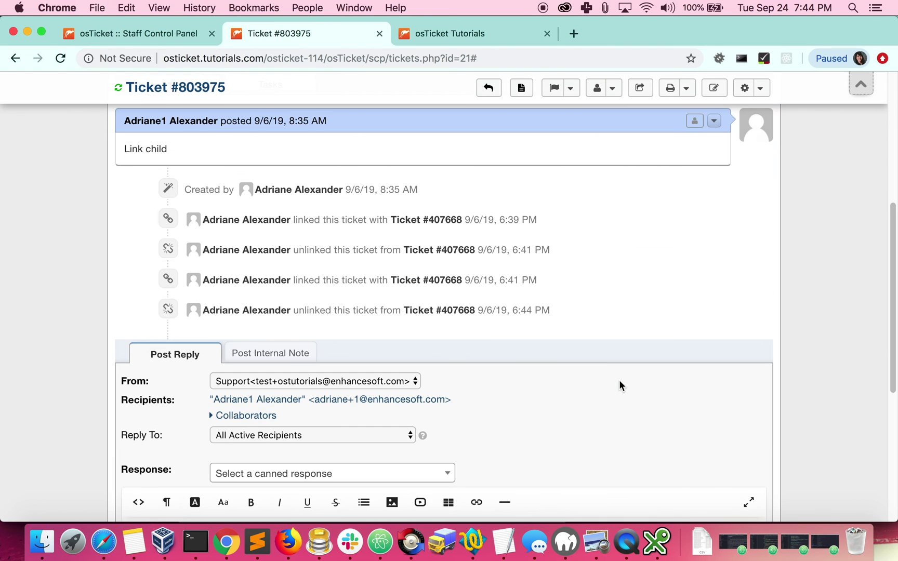
scroll(619, 384, up, 10)
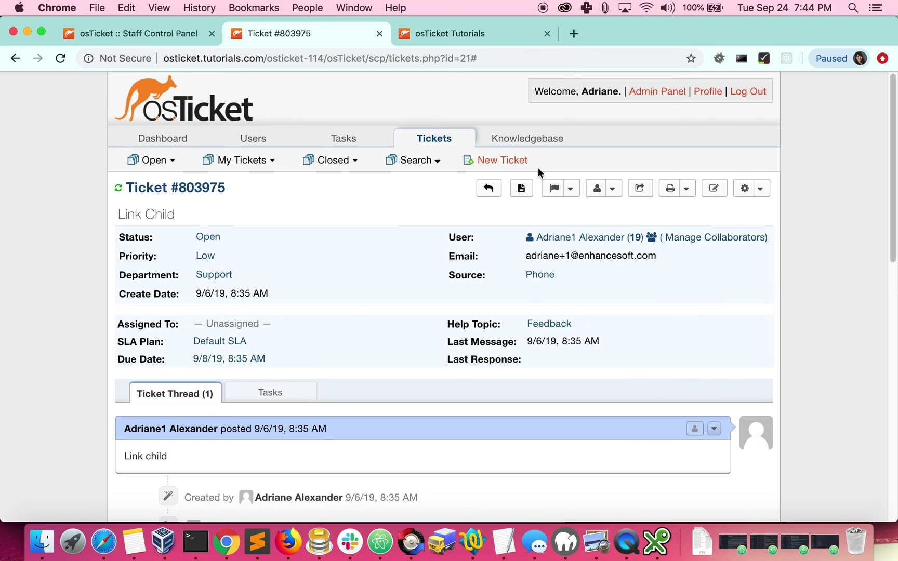
scroll(438, 198, down, 10)
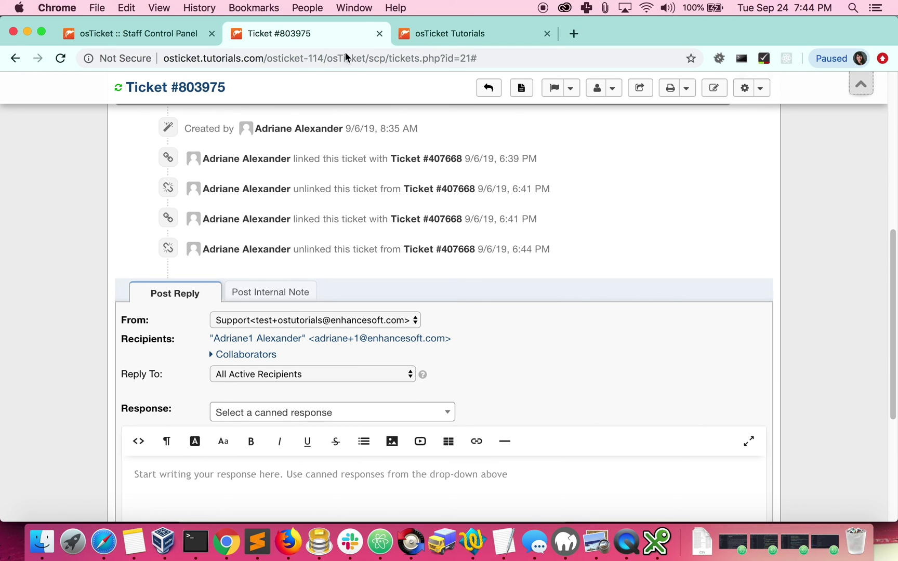
Step: Close the ticket tab and run an advanced search on the Merged field to list merged tickets
click(379, 33)
click(332, 213)
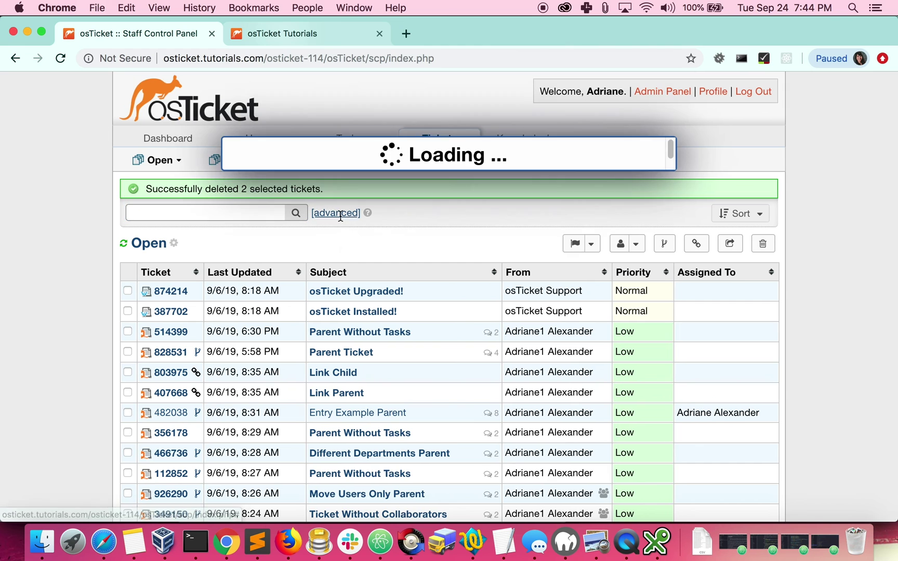
click(307, 405)
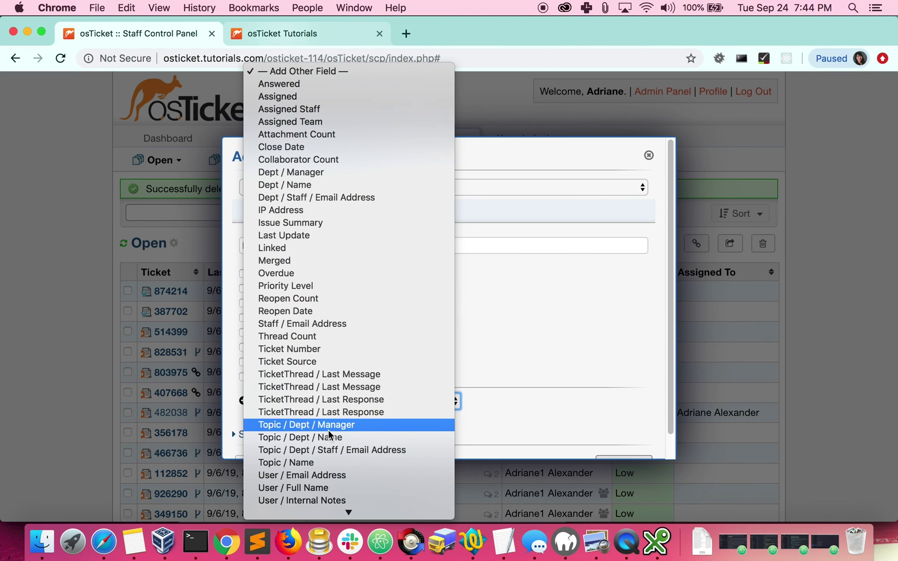
click(306, 250)
scroll(477, 328, down, 2)
click(616, 450)
scroll(44, 335, down, 5)
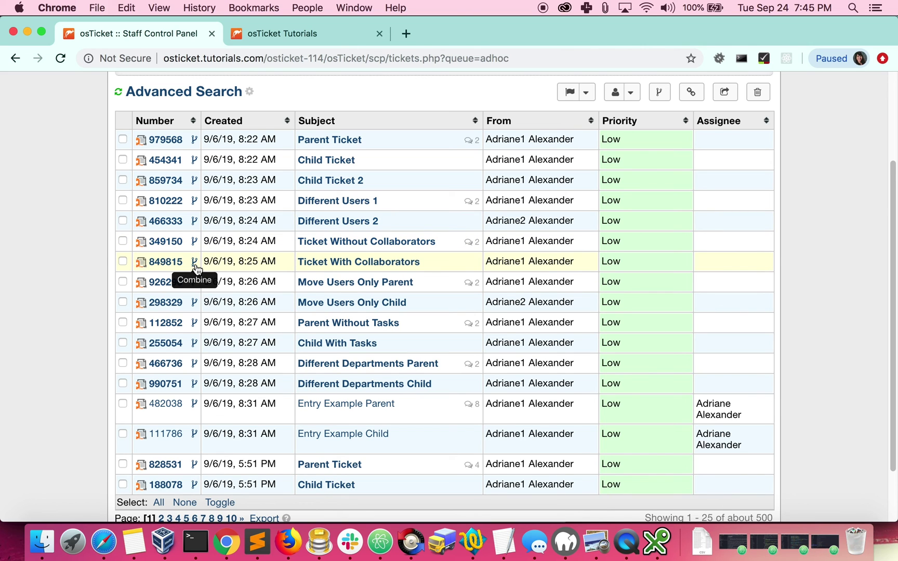
scroll(98, 242, up, 3)
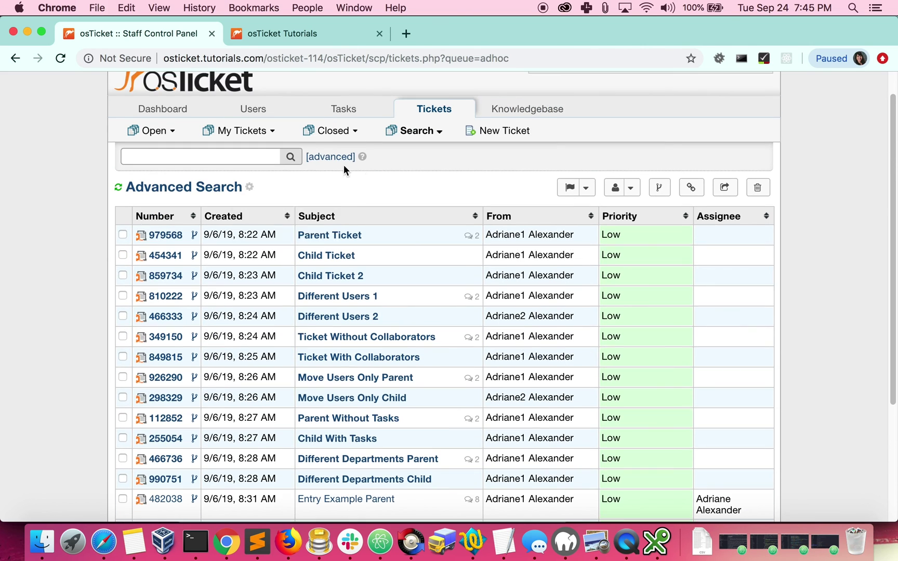
Step: Run an advanced ticket search with the Linked field added as a search criterion
click(332, 157)
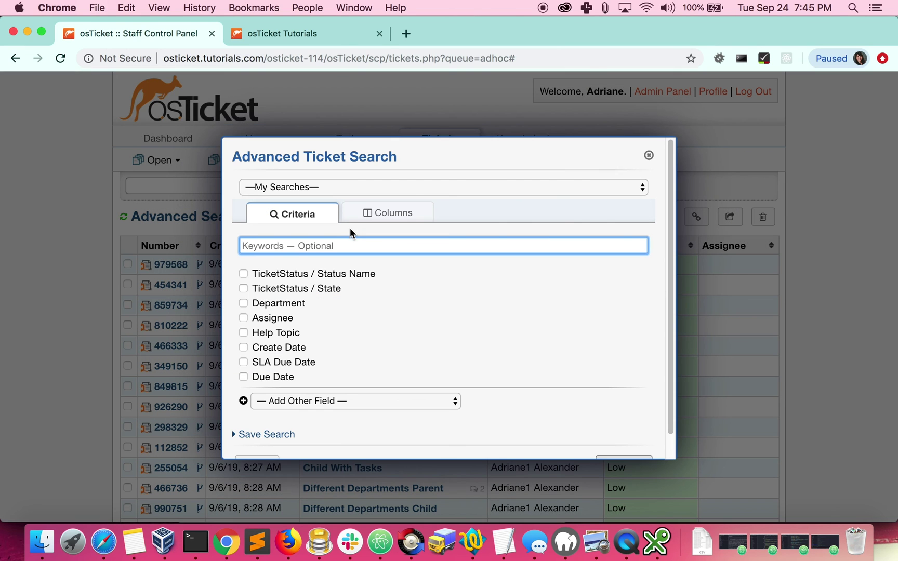
click(312, 401)
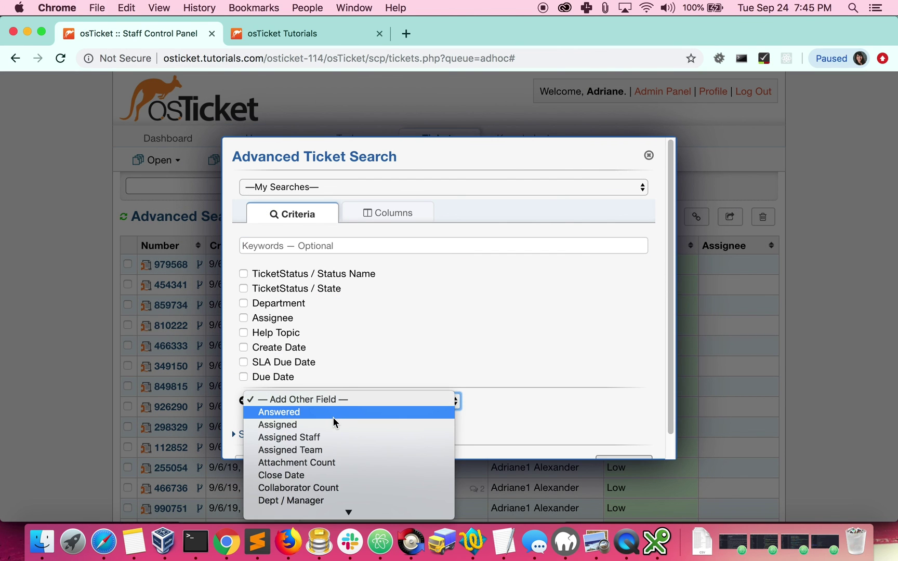
scroll(336, 421, down, 1)
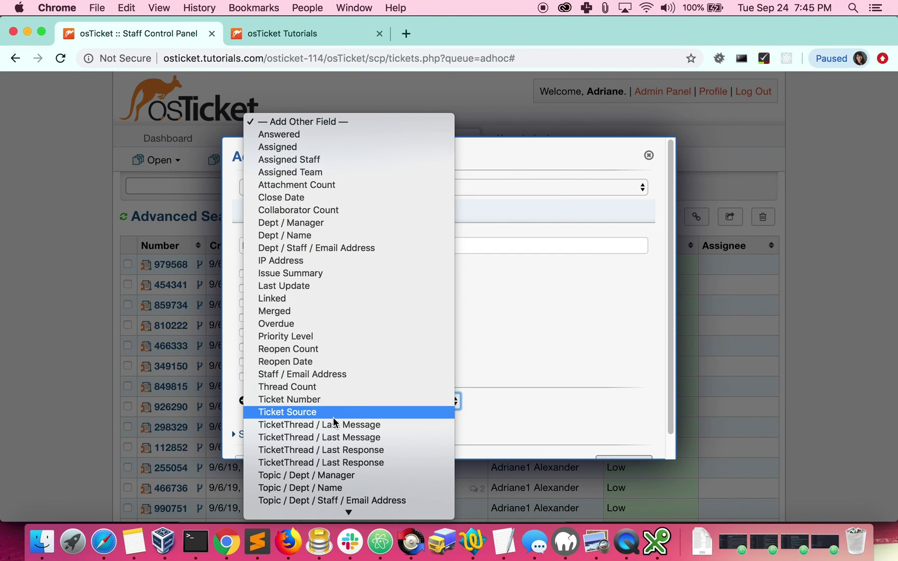
click(276, 298)
scroll(538, 346, down, 2)
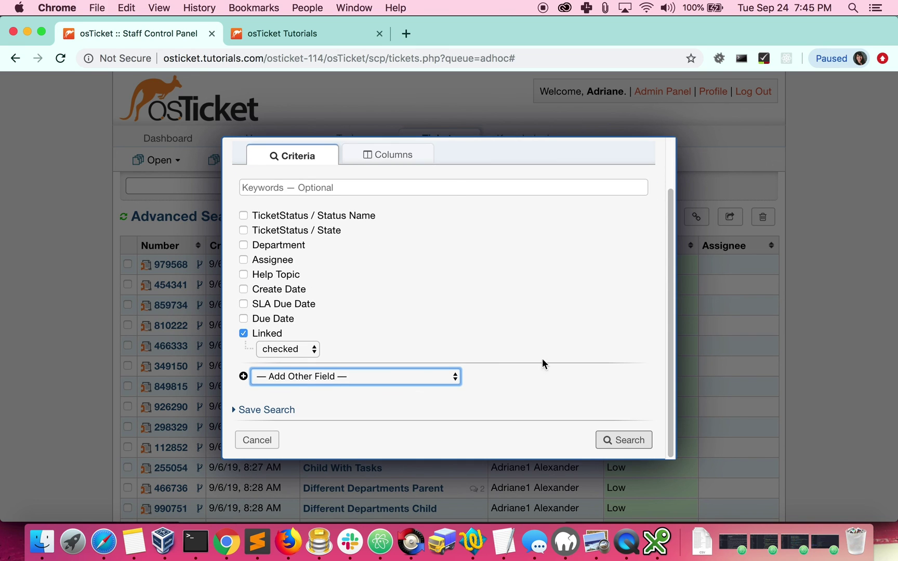
click(628, 442)
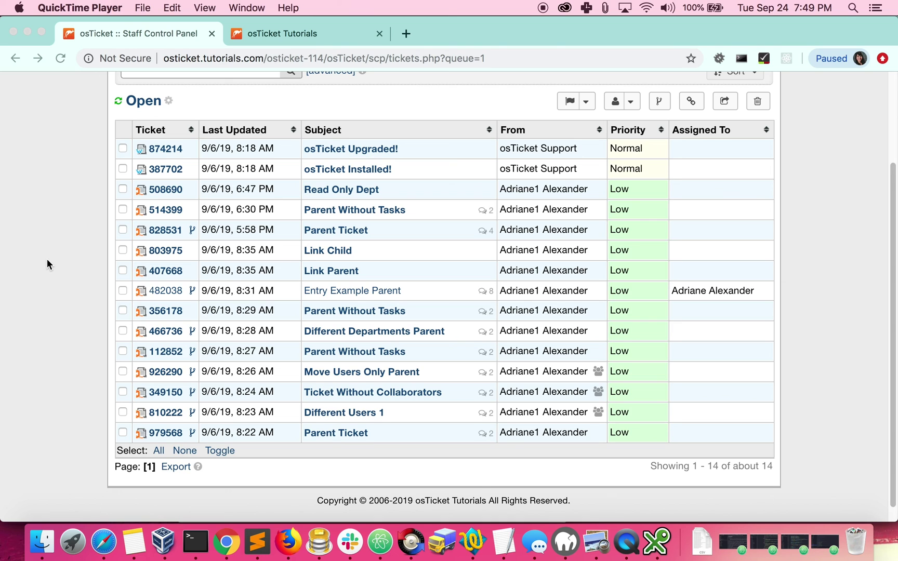
Step: Try merging tickets 828531, 482038 and 466736, dismiss the multiple-parent error, then select 356178
click(122, 231)
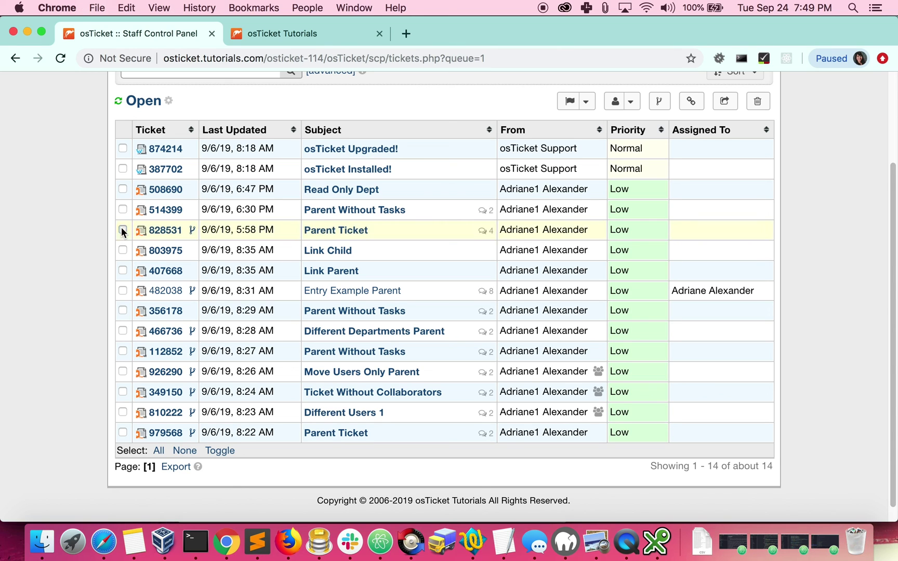
click(122, 231)
click(122, 291)
click(123, 331)
click(659, 101)
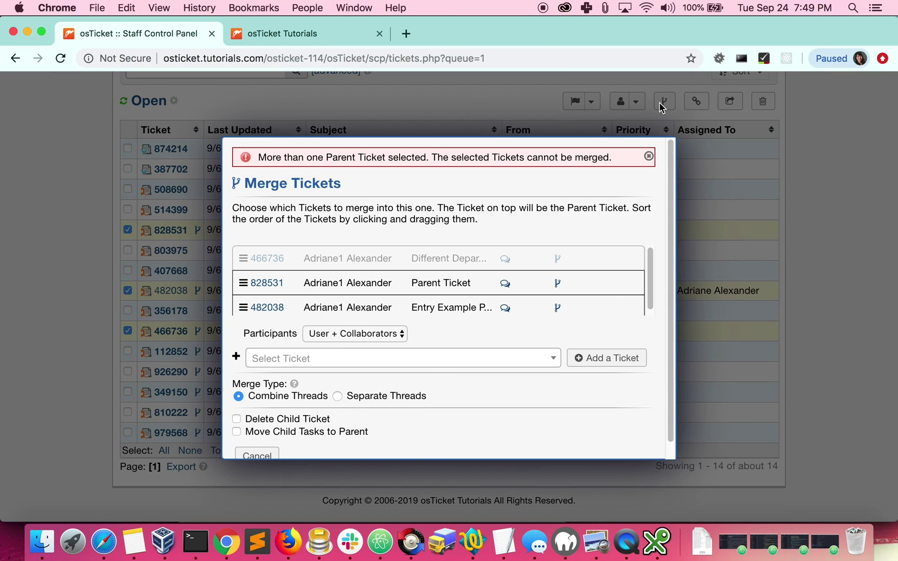
drag(272, 159, 430, 160)
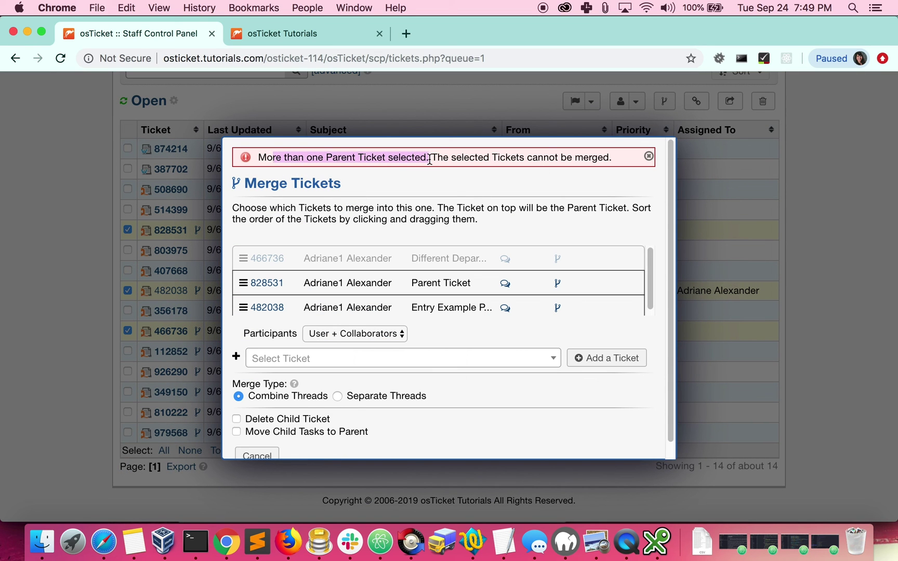
click(647, 156)
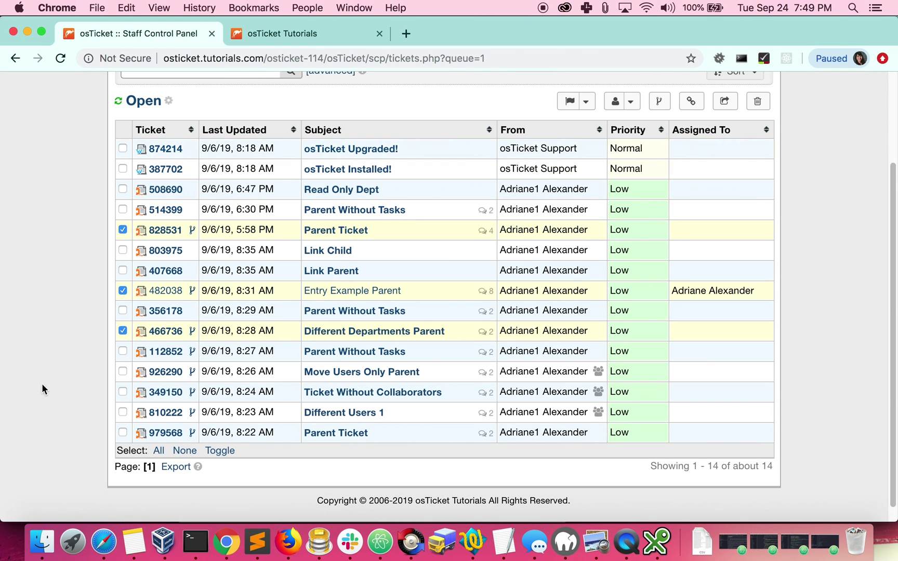
click(122, 310)
Step: Try linking only tickets 466736 and 356178, note the merged-tickets error, and cancel
click(123, 229)
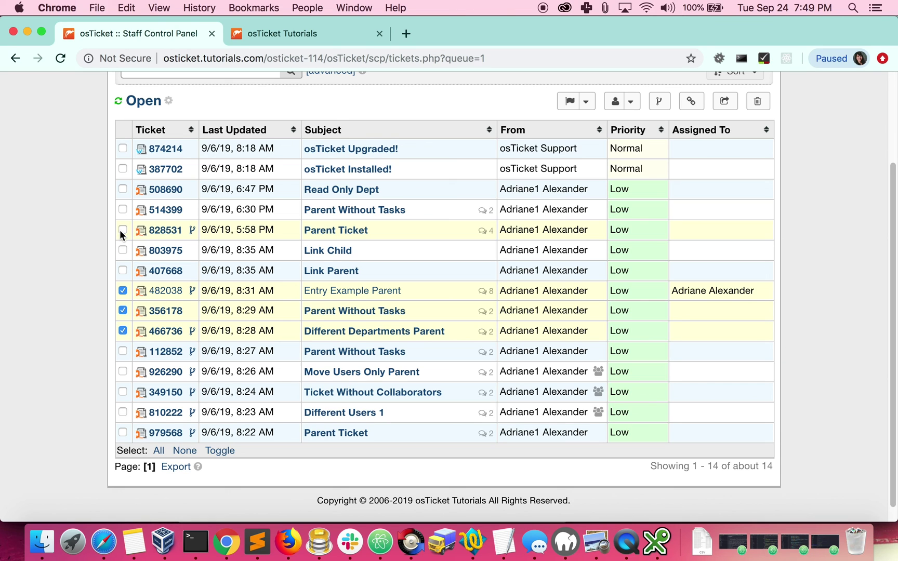
click(123, 291)
click(692, 102)
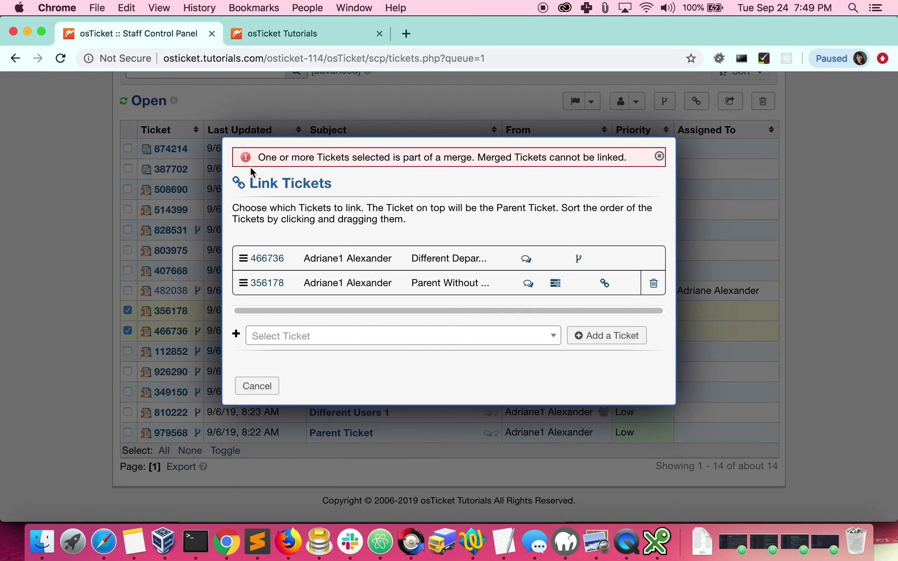
drag(255, 157, 564, 167)
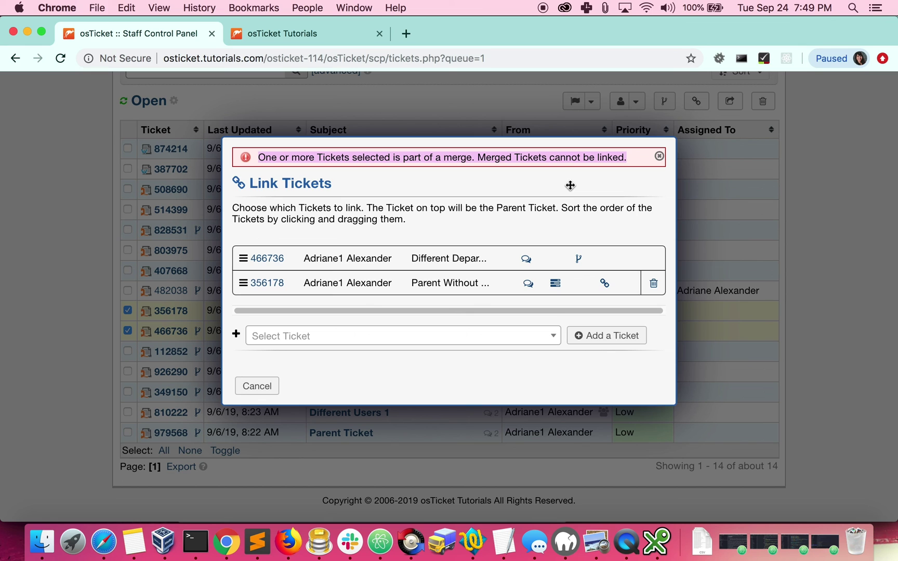
click(273, 386)
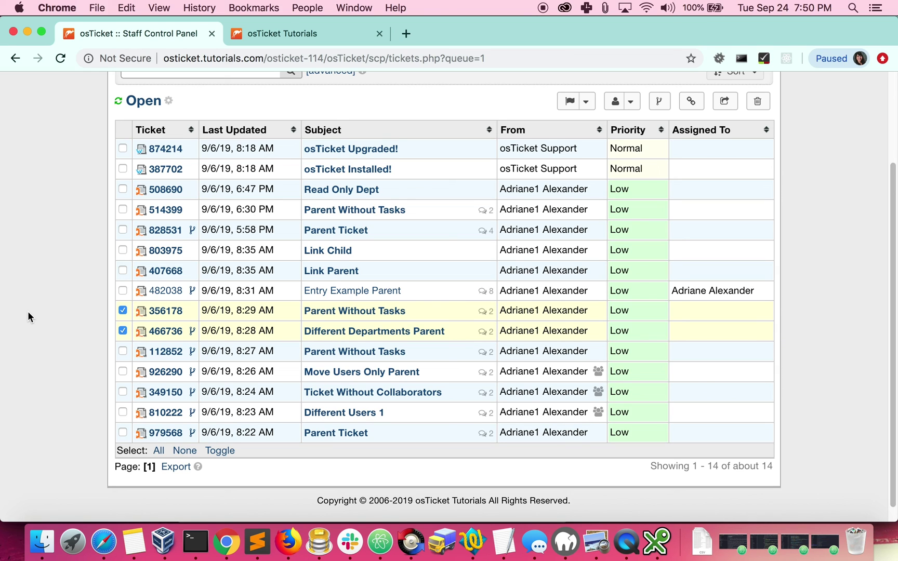
Step: Switch the selection to tickets 387702 and 508690 and attempt linking them, getting the permission error
click(123, 310)
click(122, 168)
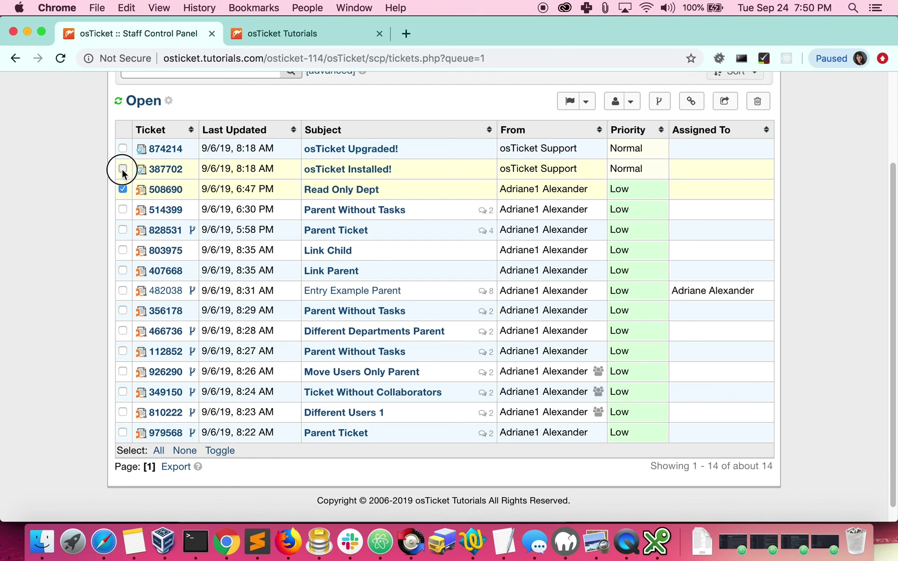
click(691, 102)
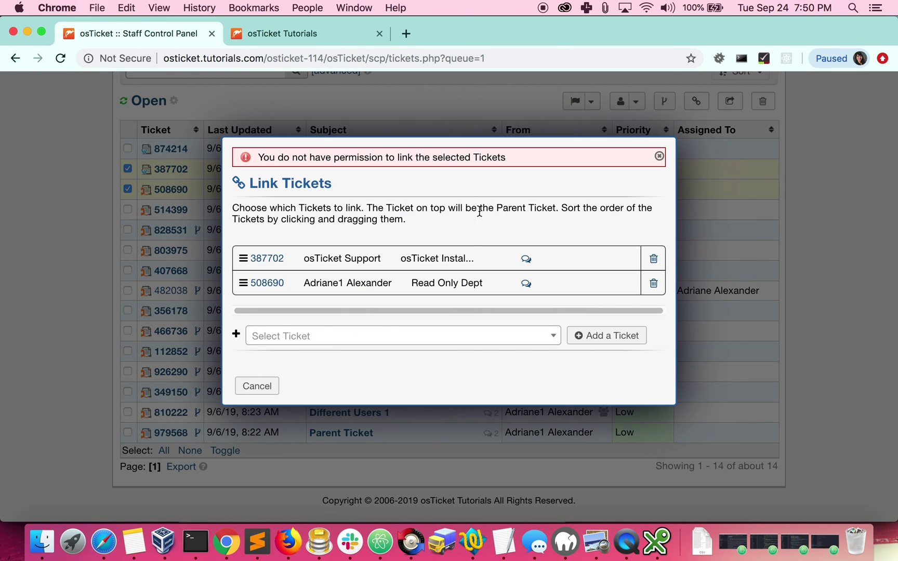